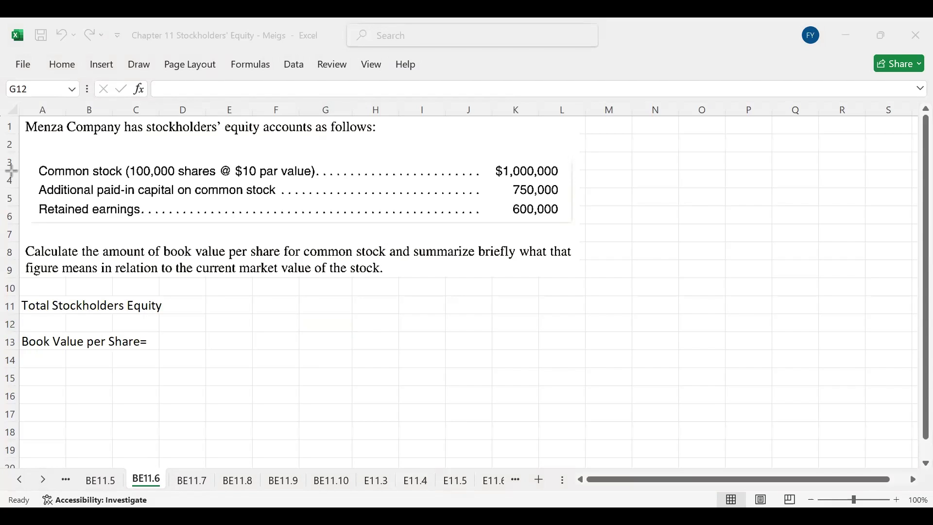
drag(32, 158, 571, 223)
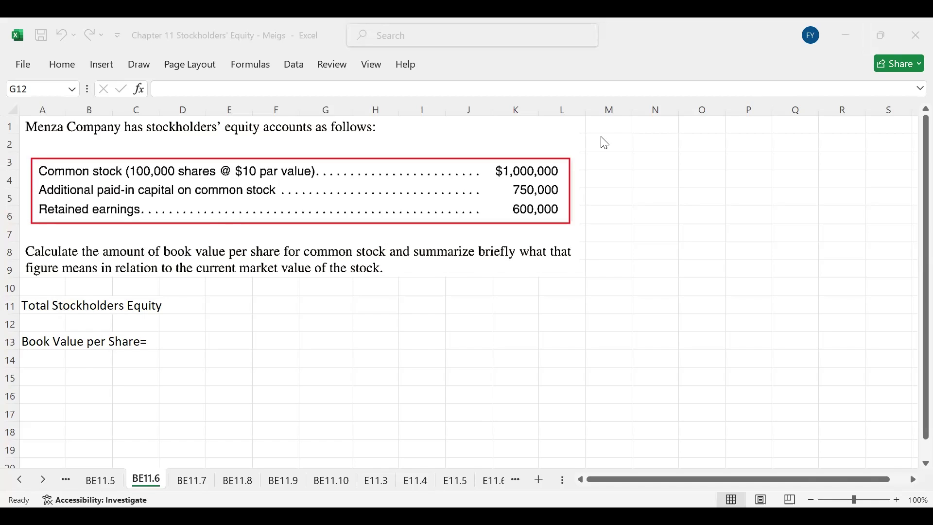
Step: Calculate Total Stockholders Equity in H11 with the formula =1000000+750000+600000
click(371, 305)
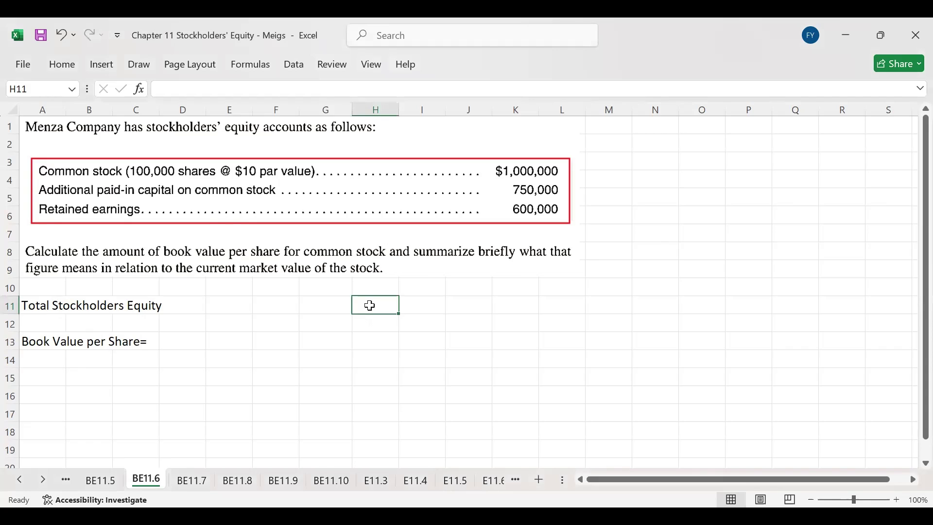
text(=)
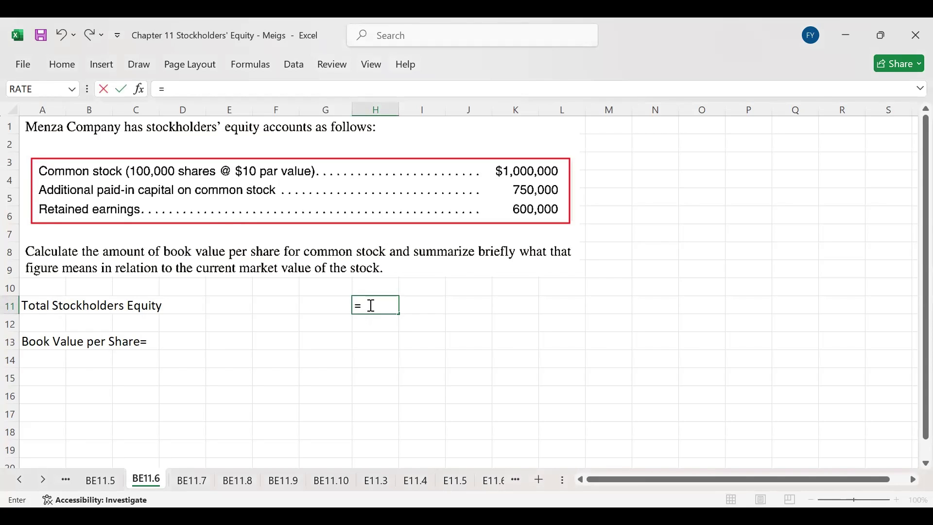
text(1000000)
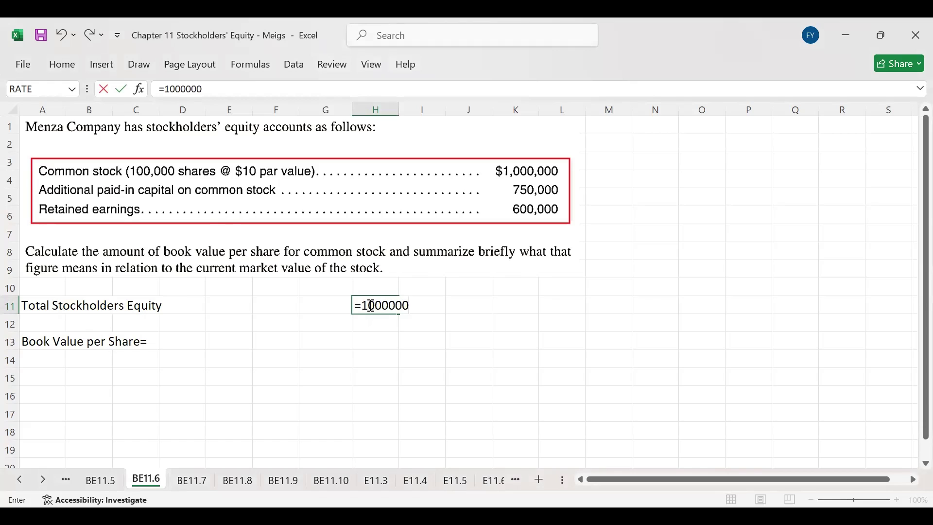
text(*)
key(BackSpace)
text(75000)
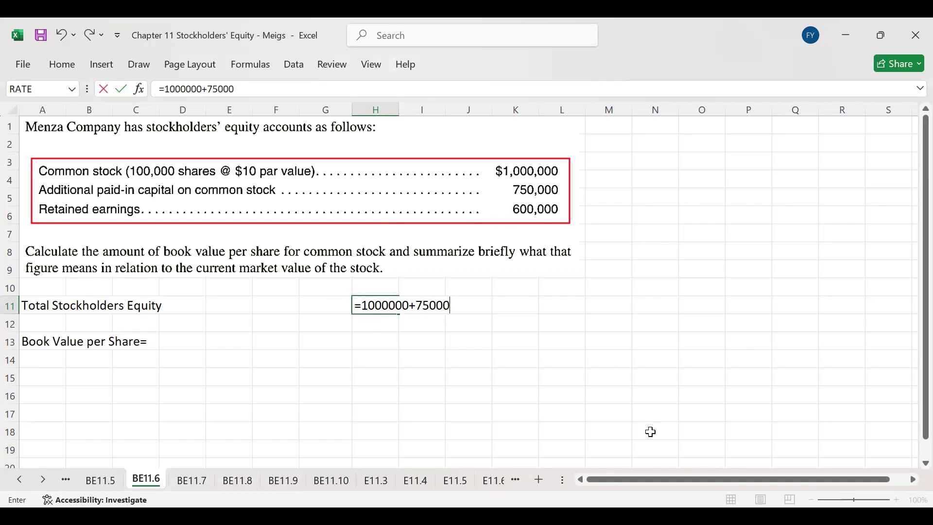
text(0+600000)
key(Return)
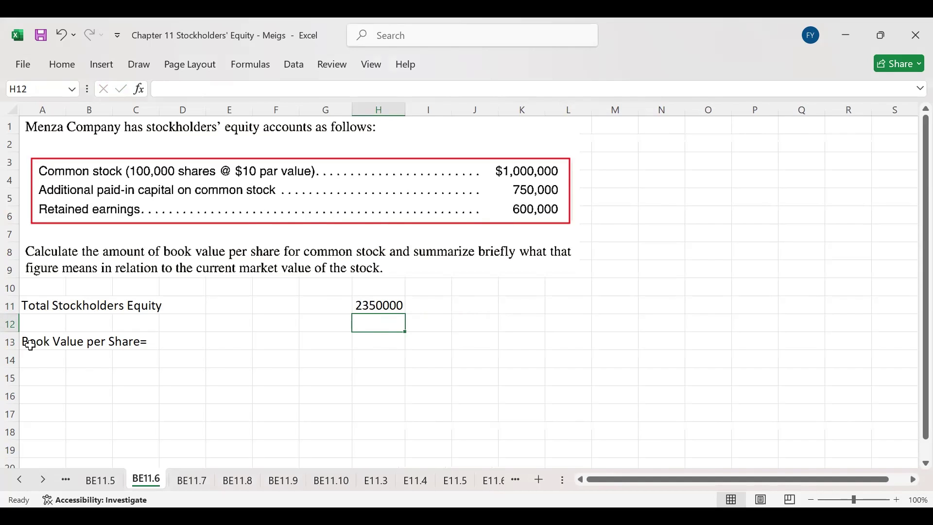
Step: Calculate the Book Value per Share in H13 with the formula =2350000/100000
click(367, 341)
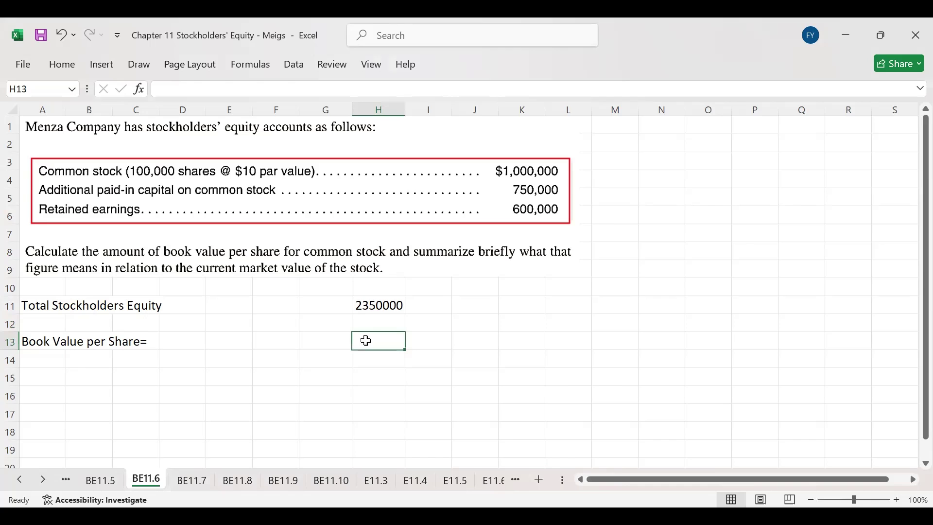
text(=)
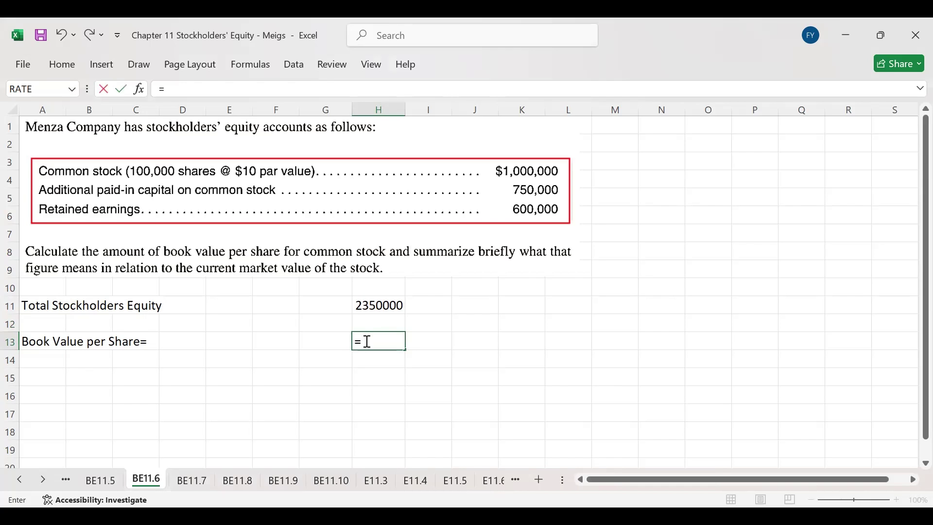
text(2350000/)
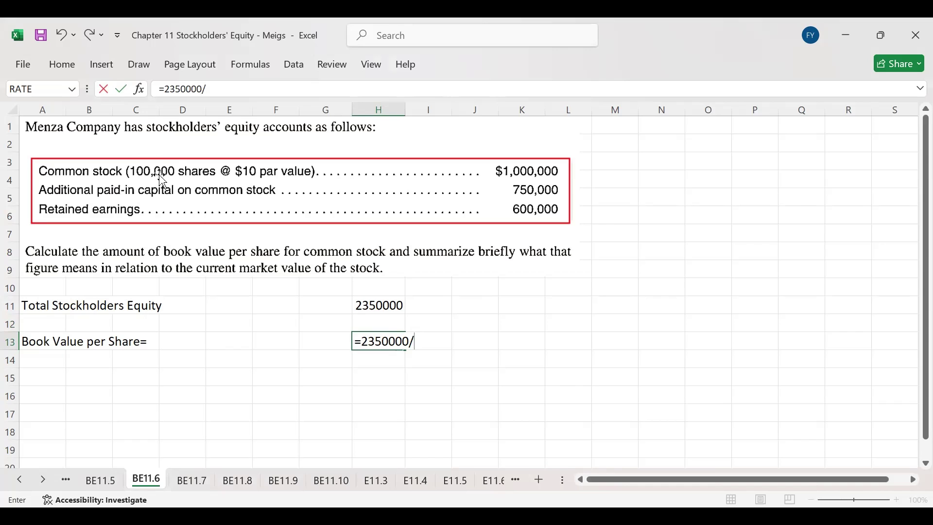
text(100000)
key(Return)
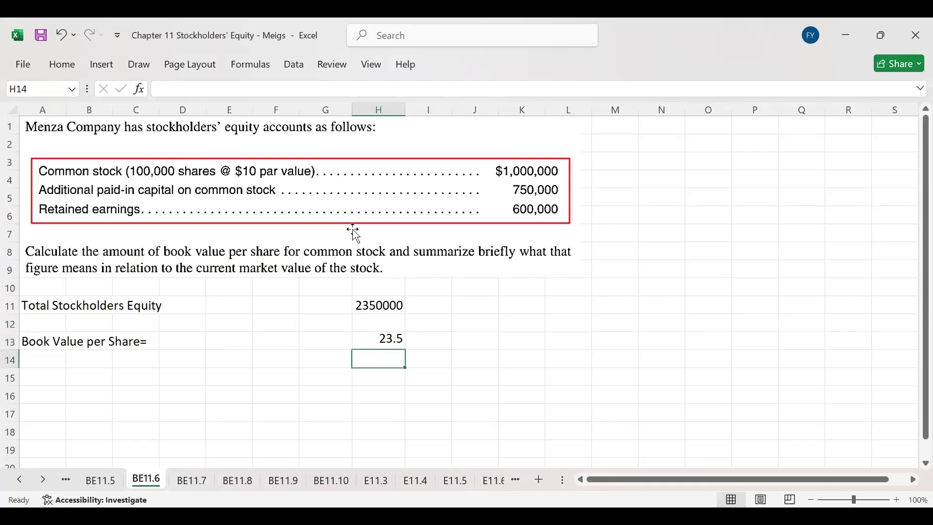
Step: Apply the dollar accounting format to the book value in H13 and enter "per share" in I13
click(377, 340)
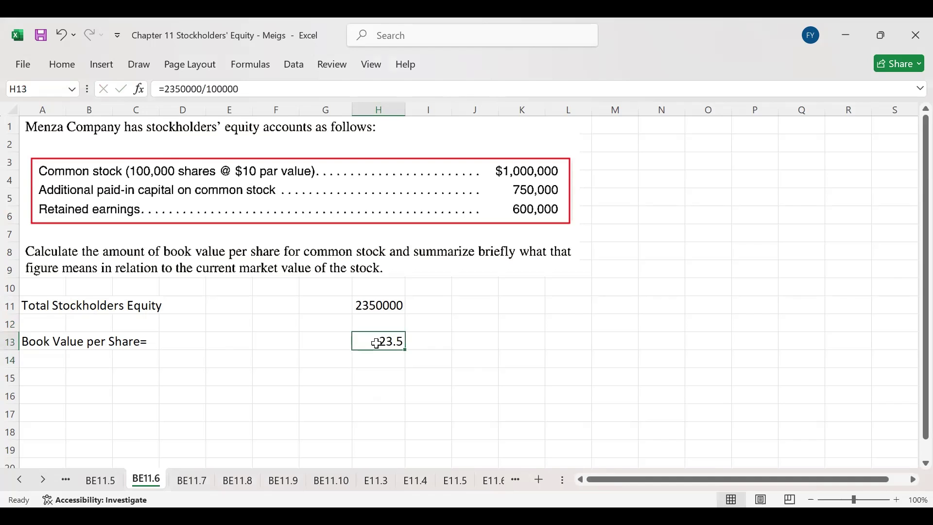
click(62, 69)
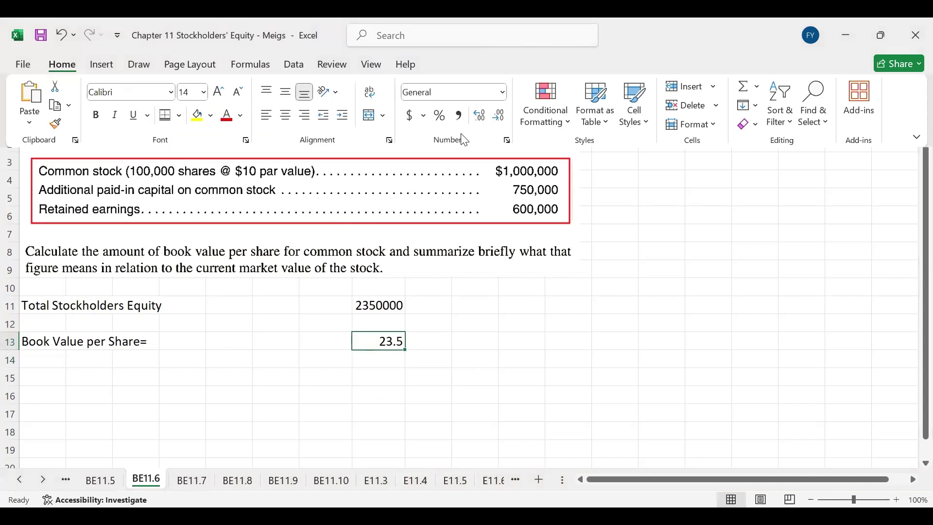
click(409, 115)
click(424, 341)
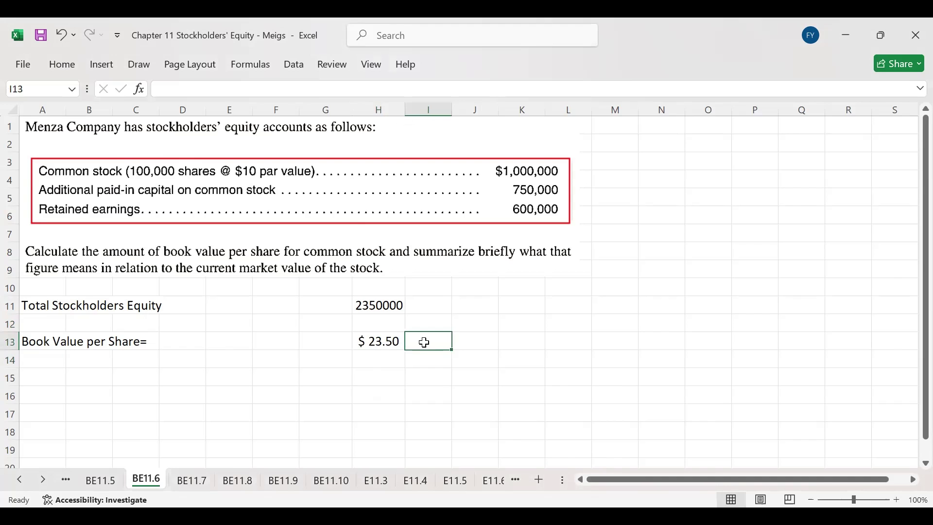
text(per share)
key(Return)
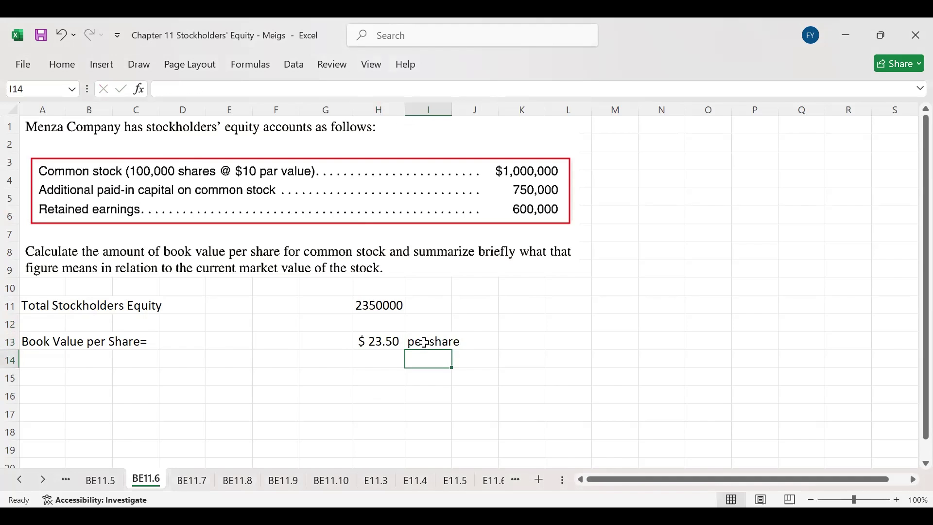
Step: Highlight the book value per share in H13 with a yellow fill
click(374, 342)
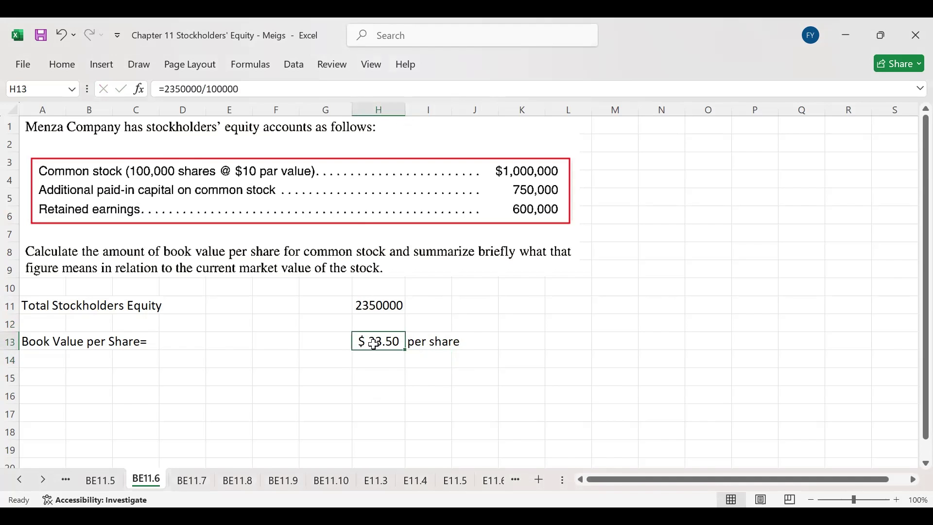
click(62, 65)
click(196, 115)
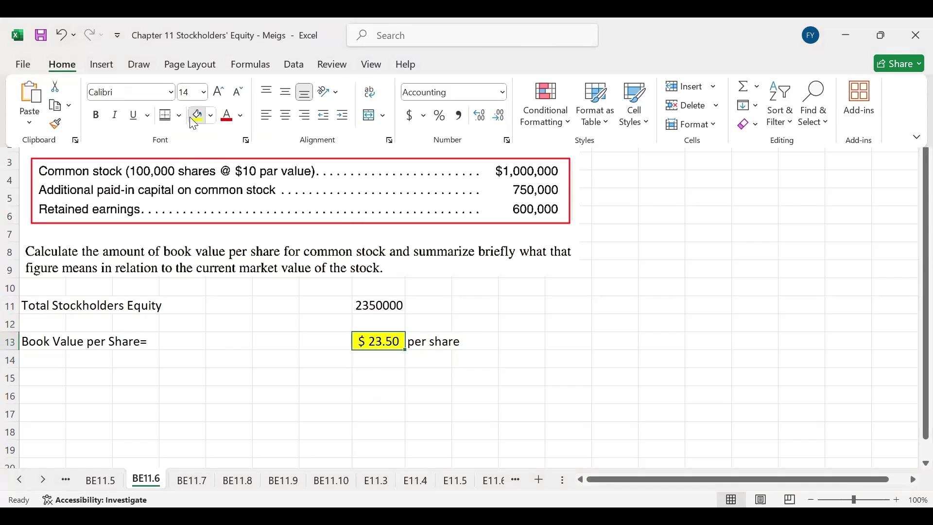
click(531, 348)
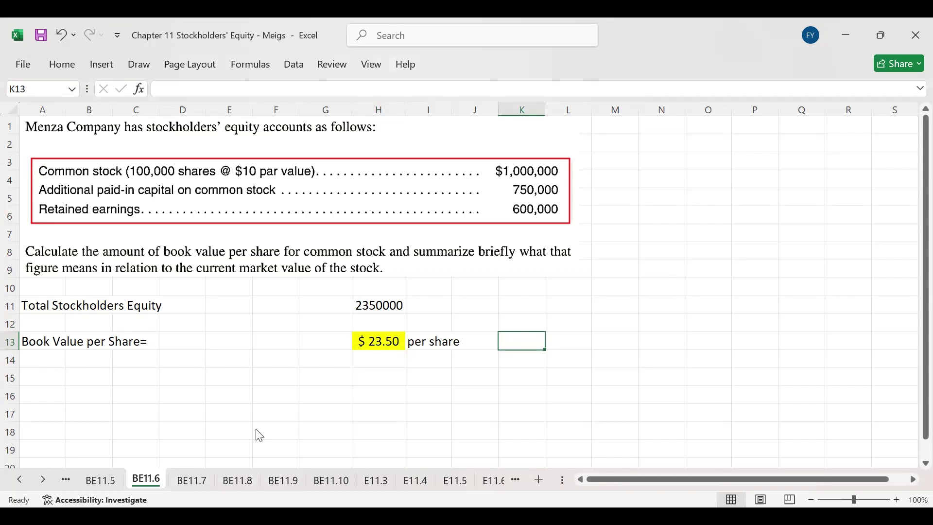
Step: Open the BE11.7 worksheet with the Smalley, Inc. problem and select cell C17
click(193, 481)
click(146, 408)
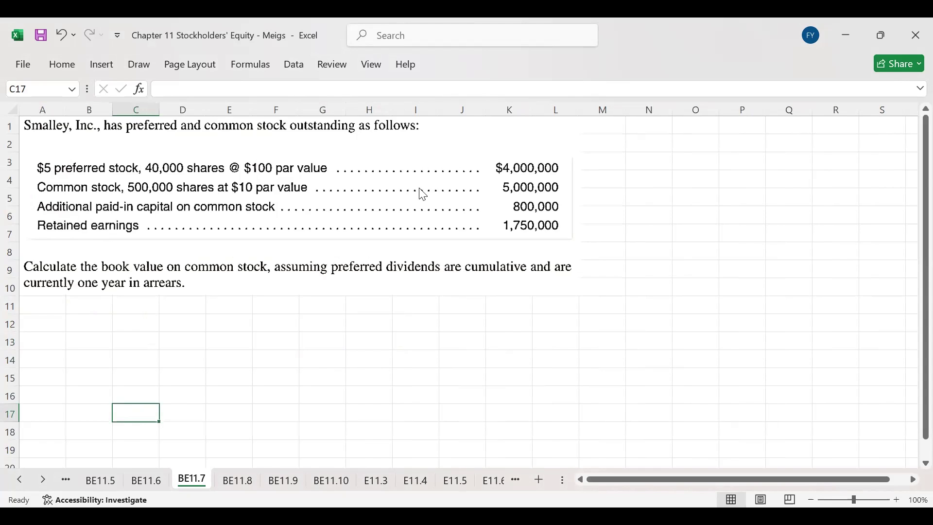
click(483, 166)
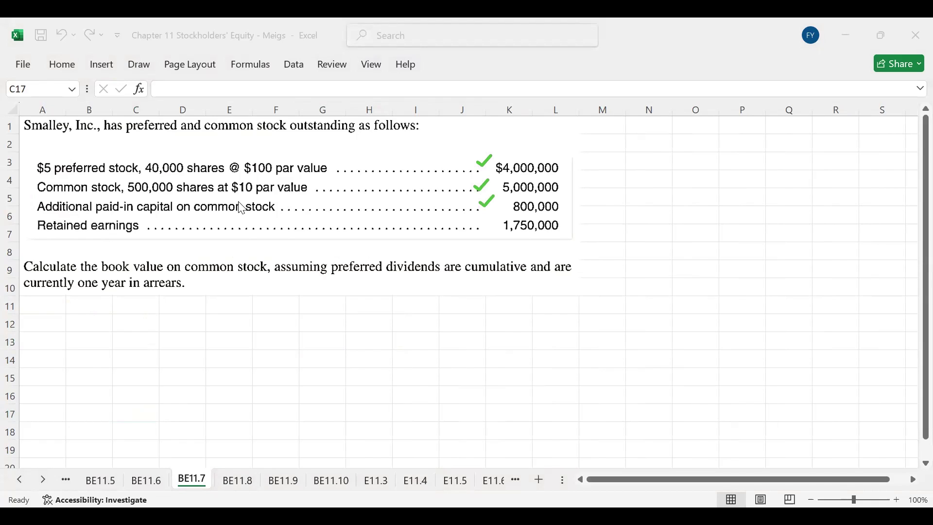
click(489, 225)
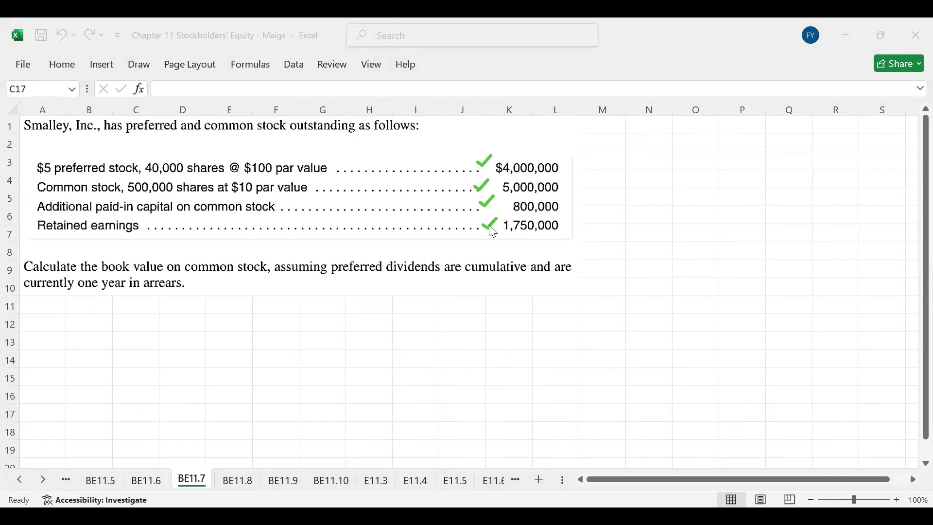
click(29, 168)
click(249, 280)
click(487, 282)
click(125, 299)
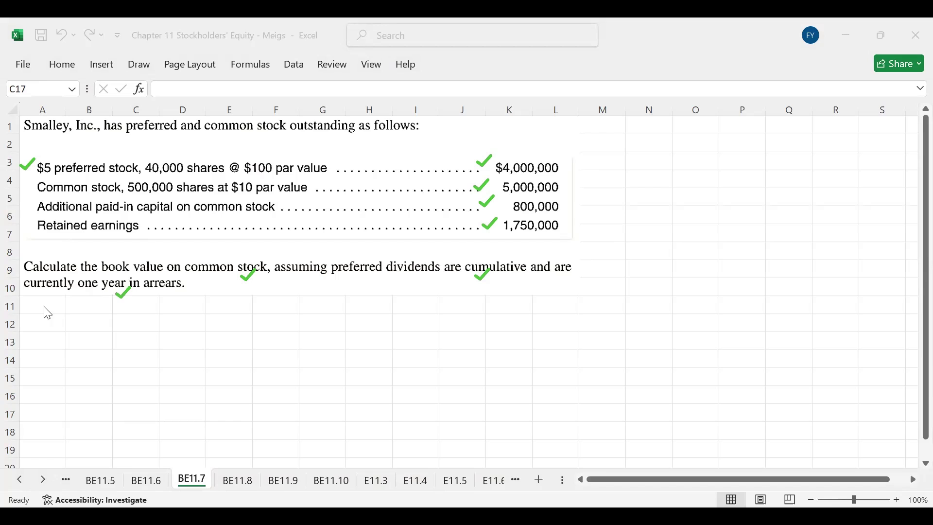
Step: Enter the label "Total Stockholder's Equity" in cell A11 below the problem text
click(53, 309)
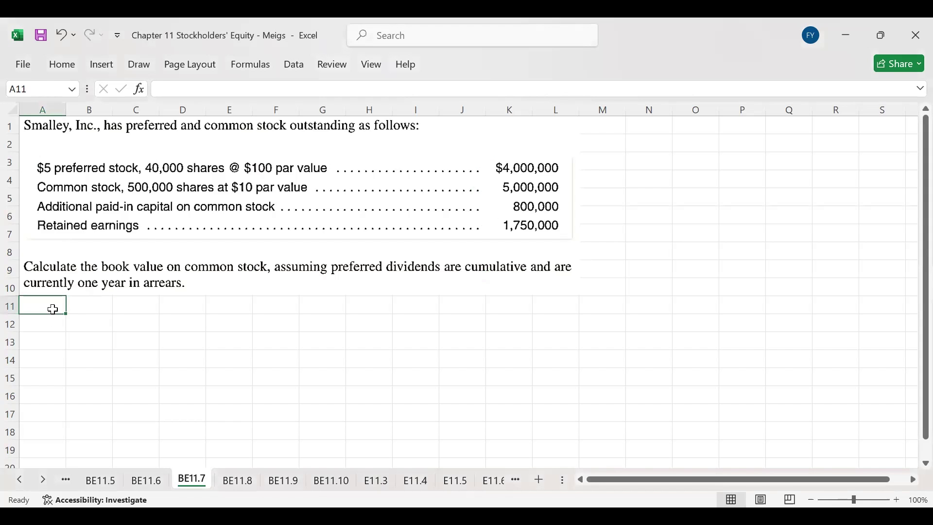
text(Total)
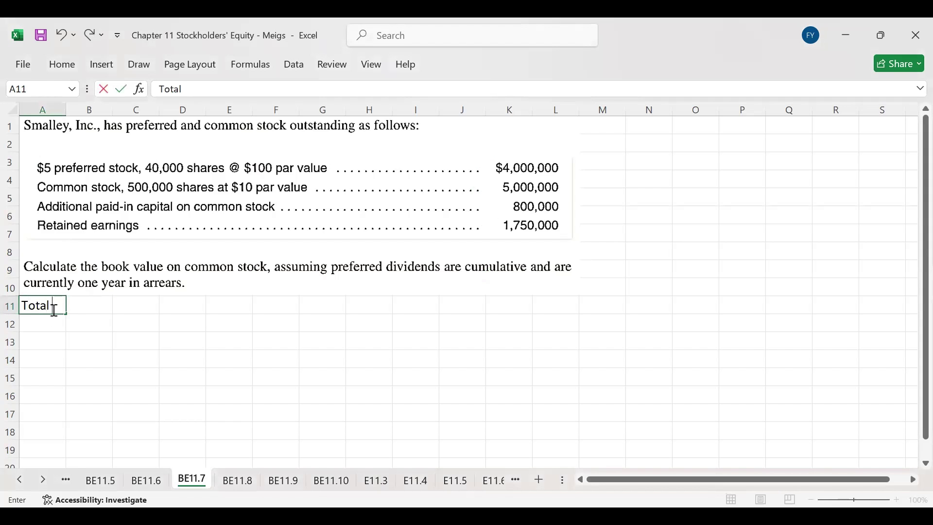
text( Stockholder)
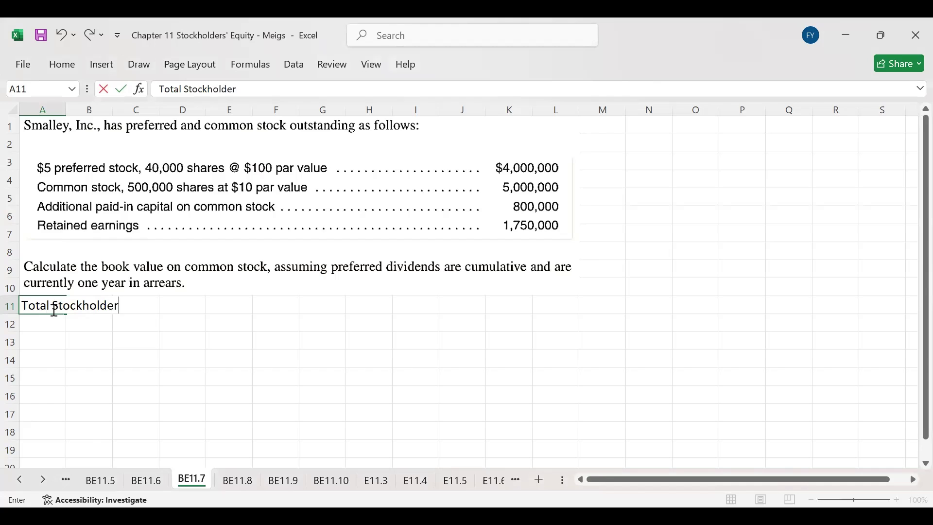
text('s Equity)
Step: Calculate Smalley's total stockholder's equity in I11 with the formula =4000000+5000000+800000+1750000
key(Right)
key(Right)
key(Right)
key(Right)
key(Right)
key(Right)
key(Right)
key(Right)
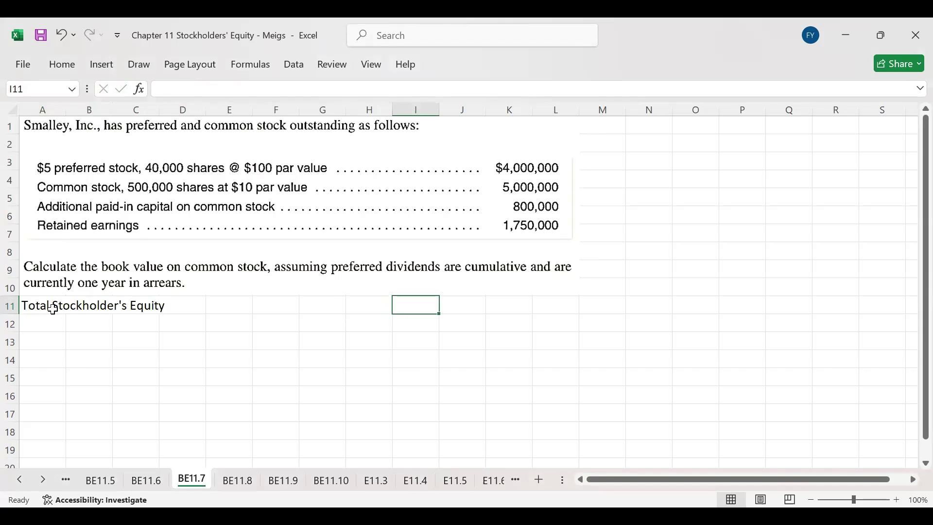
text(=)
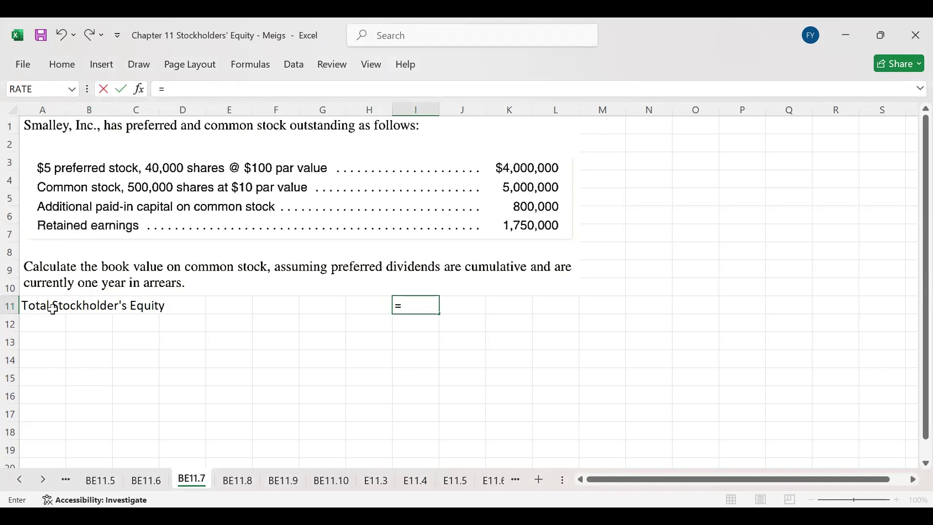
text(4000000)
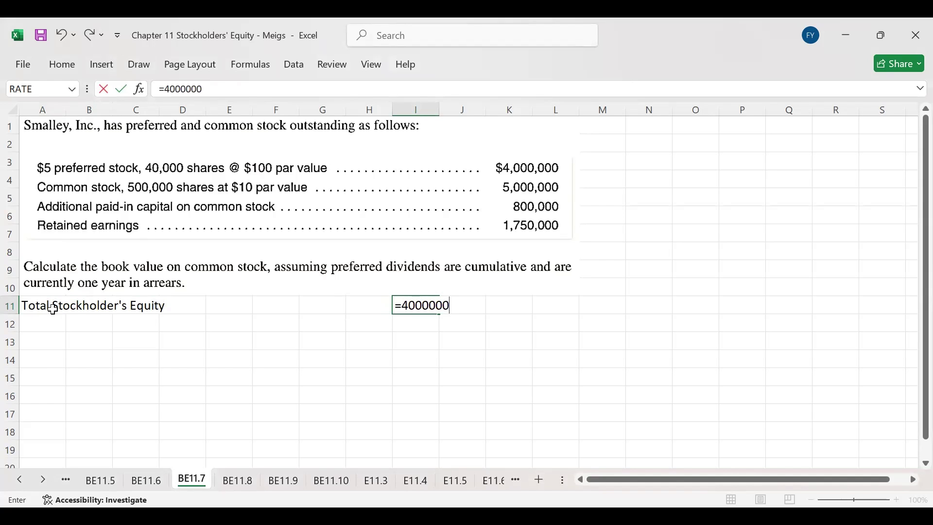
text(+5000000)
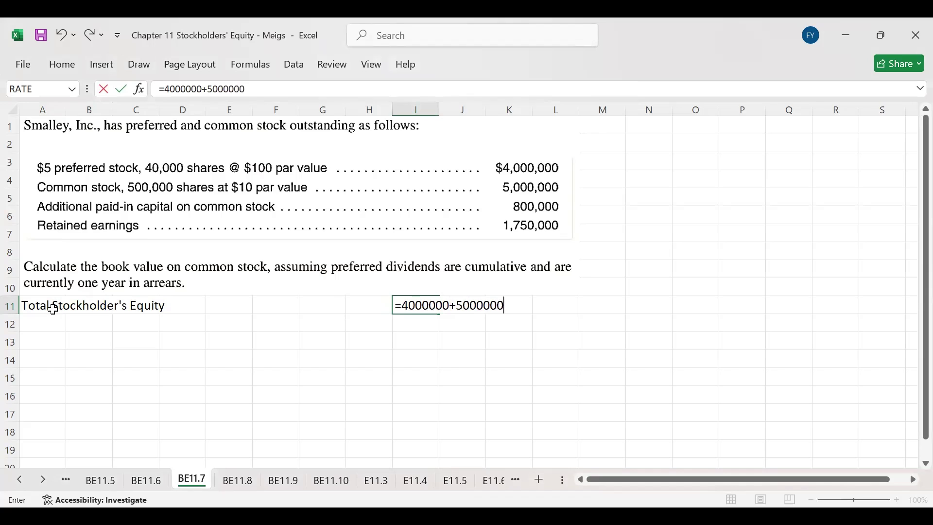
text(+800000)
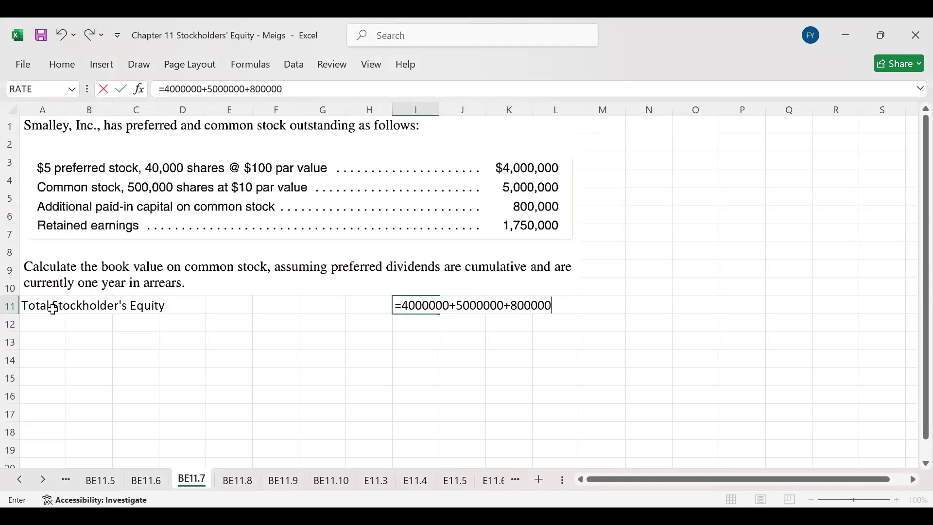
text(+1)
text(750000)
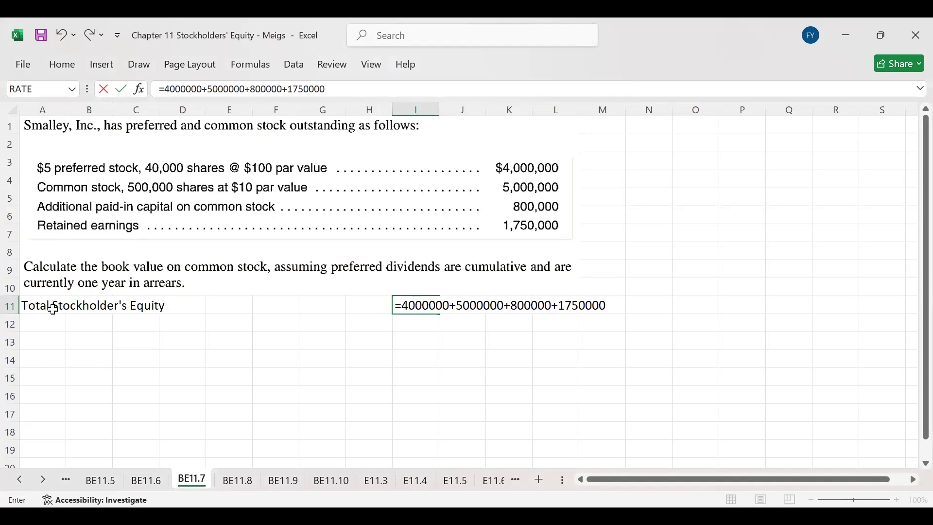
key(Return)
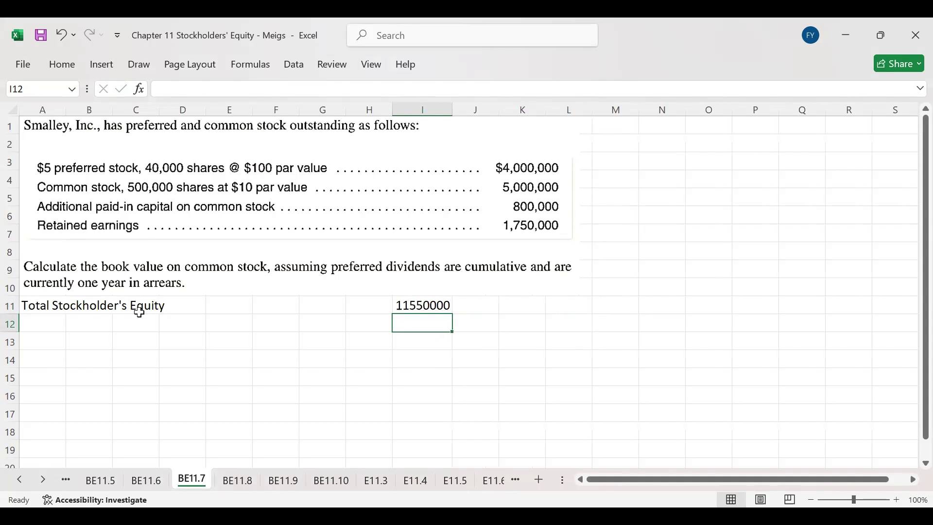
Step: Enter the label "Less: Preferred Stock" in A12 and select cell H12 in the same row
click(45, 325)
text(Less:)
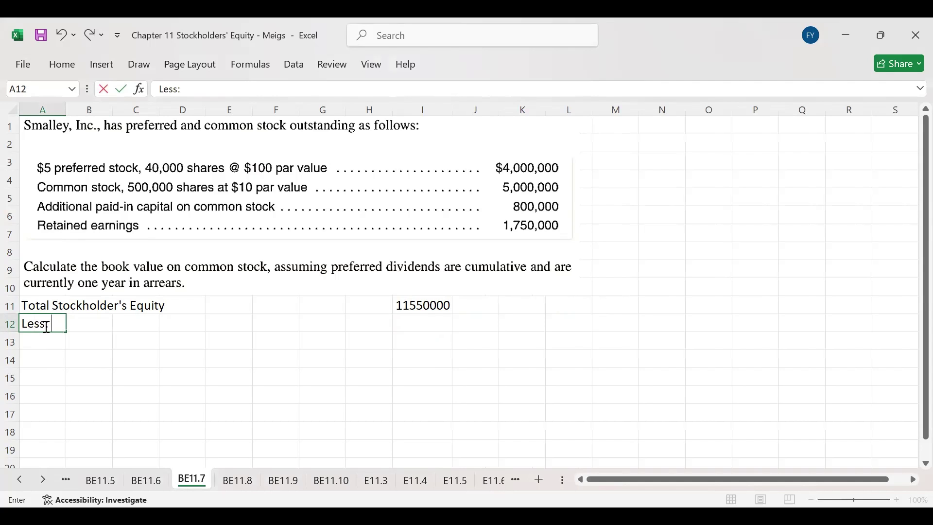
text( Preferred Stock)
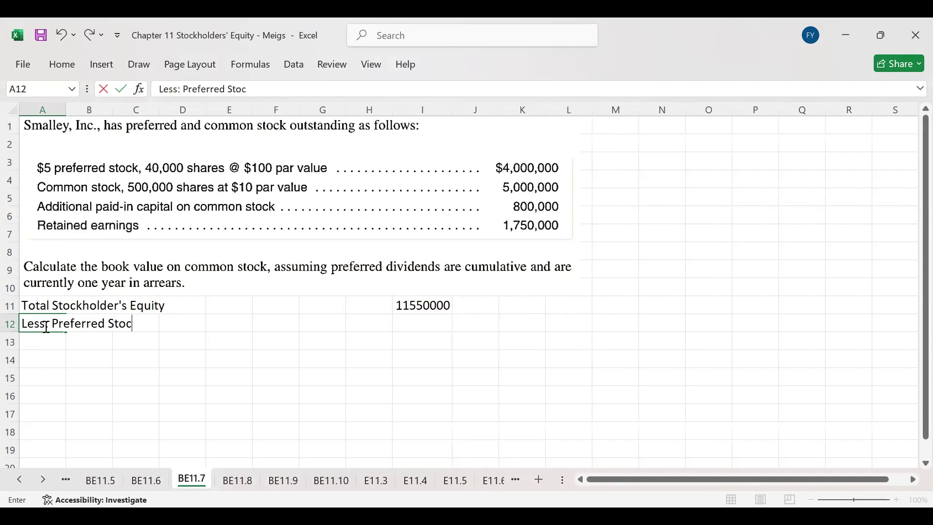
key(Right)
key(Right)
key(Right)
key(Right)
key(Right)
key(Right)
key(Right)
key(Right)
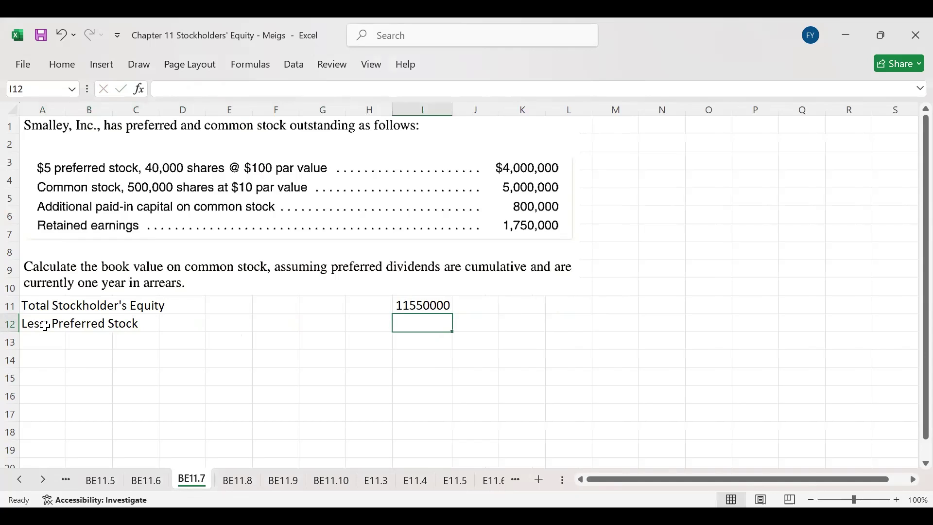
key(Left)
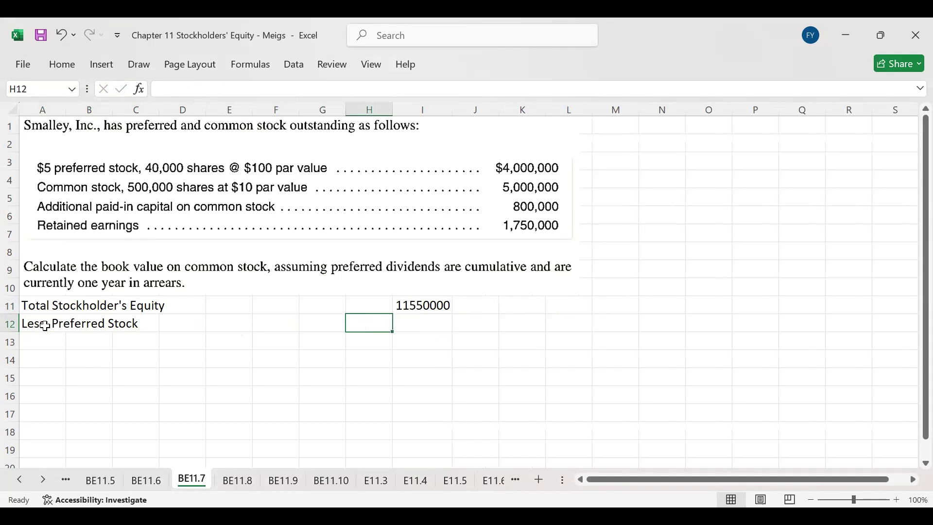
Step: Enter 4,000,000 in H12 as the preferred stock amount
text(4,000,00)
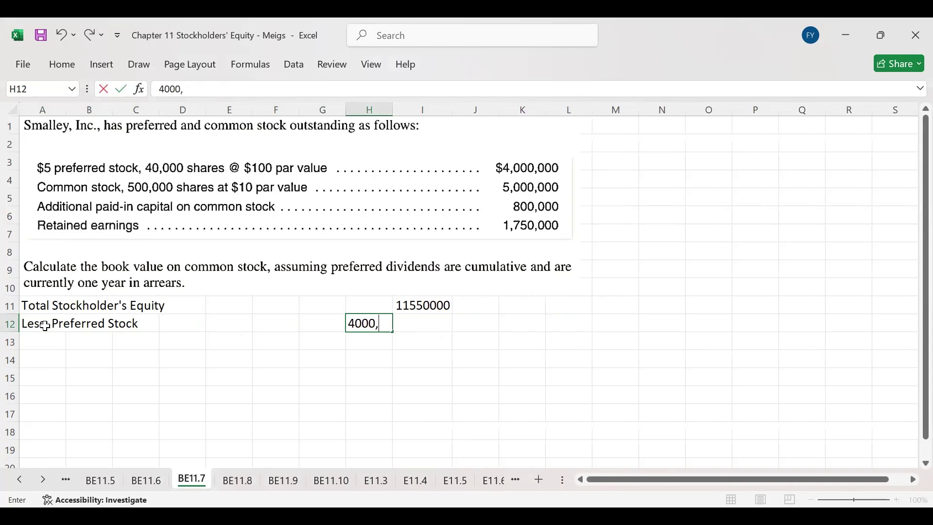
text(0)
key(Return)
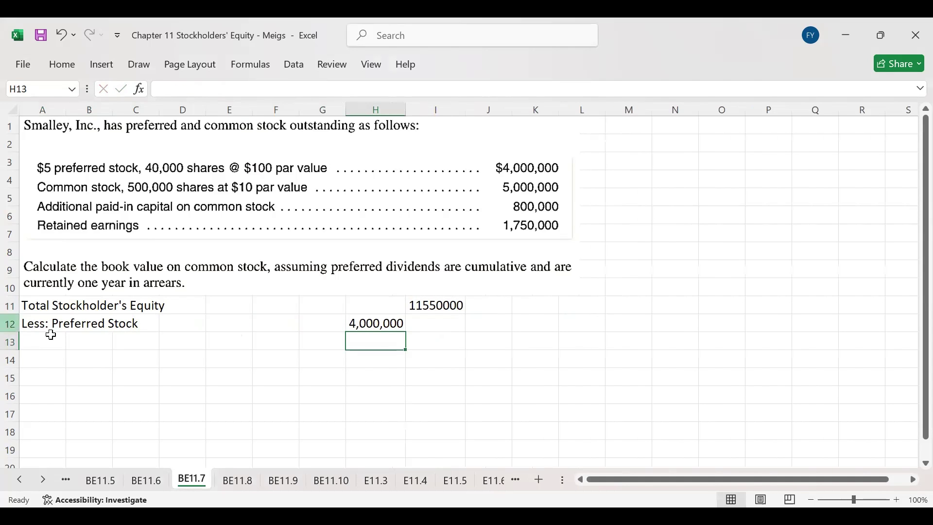
Step: Enter the label "Dividends on Preferred Stock" in cell A13
click(50, 342)
text(Di)
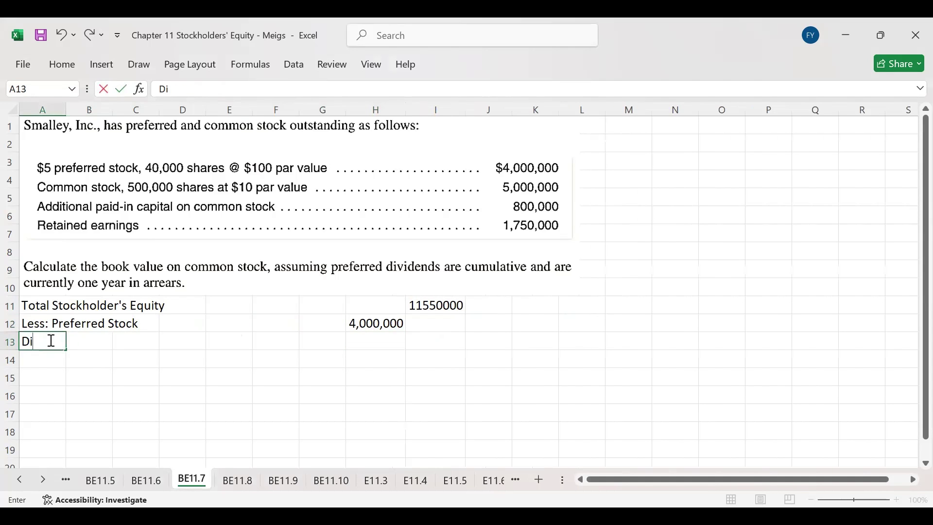
text(vidends on )
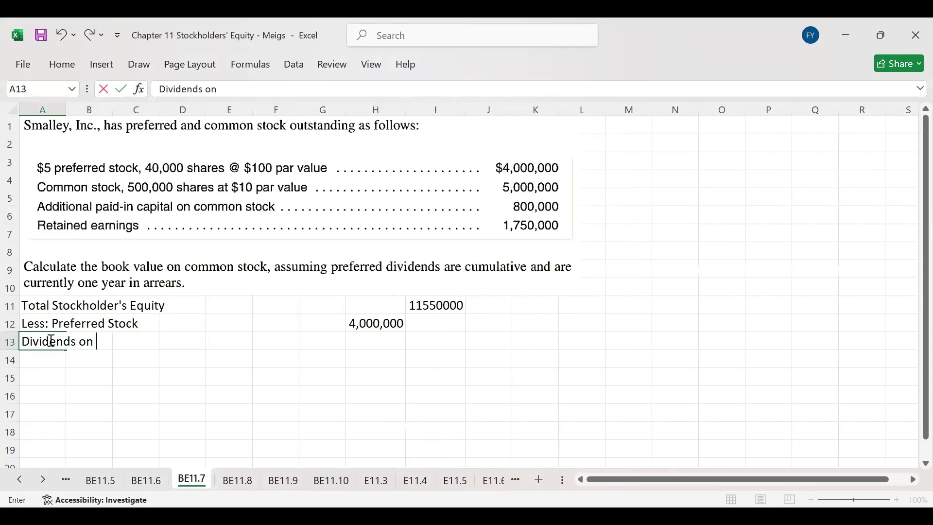
text(Preferred Stock)
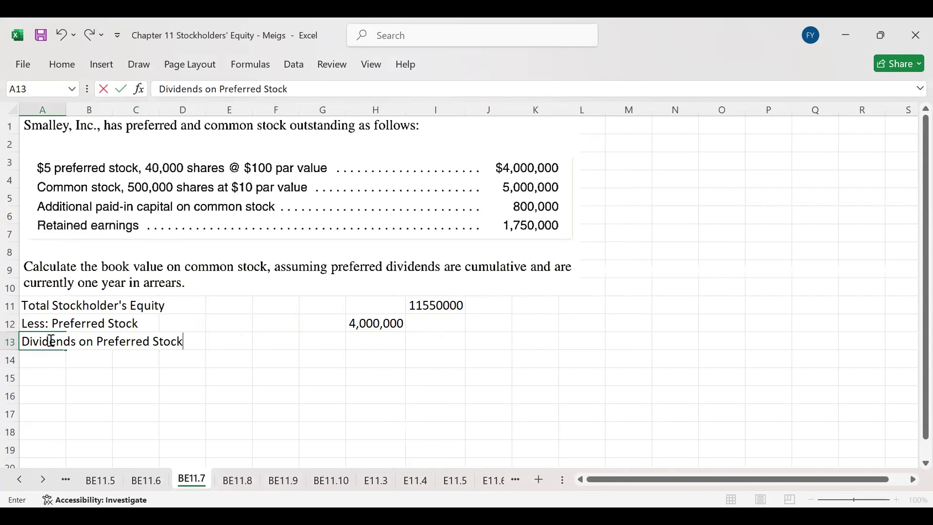
Step: Calculate the preferred dividends in H13 with the formula =40000*5
key(Right)
key(Right)
key(Right)
key(Right)
key(Right)
key(Right)
key(Right)
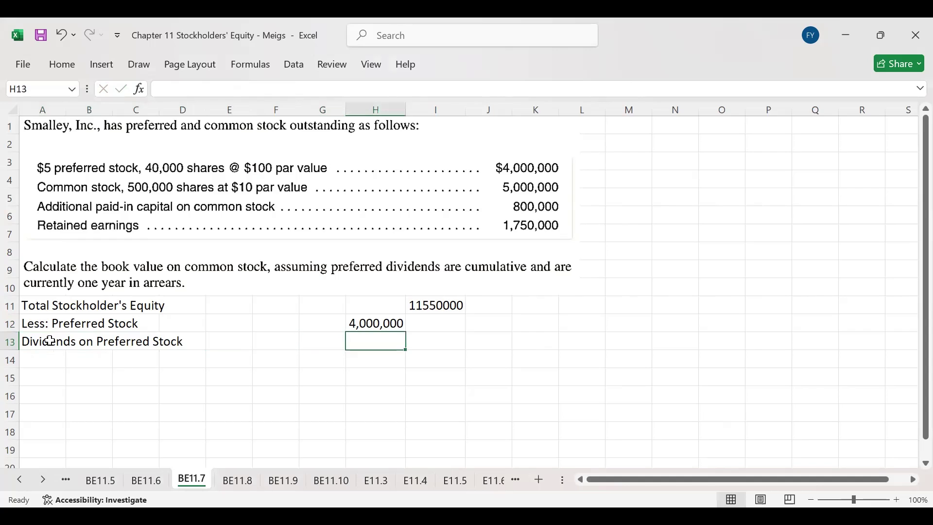
text(=)
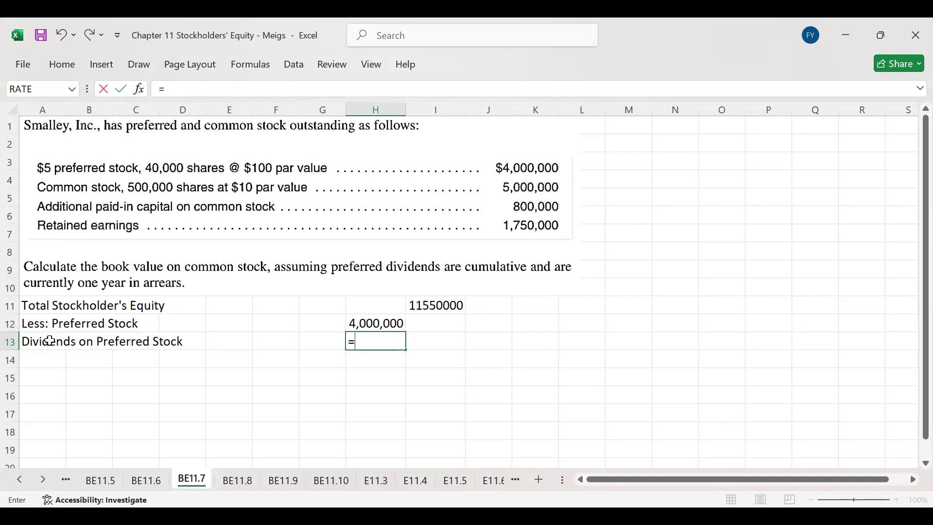
text(40000)
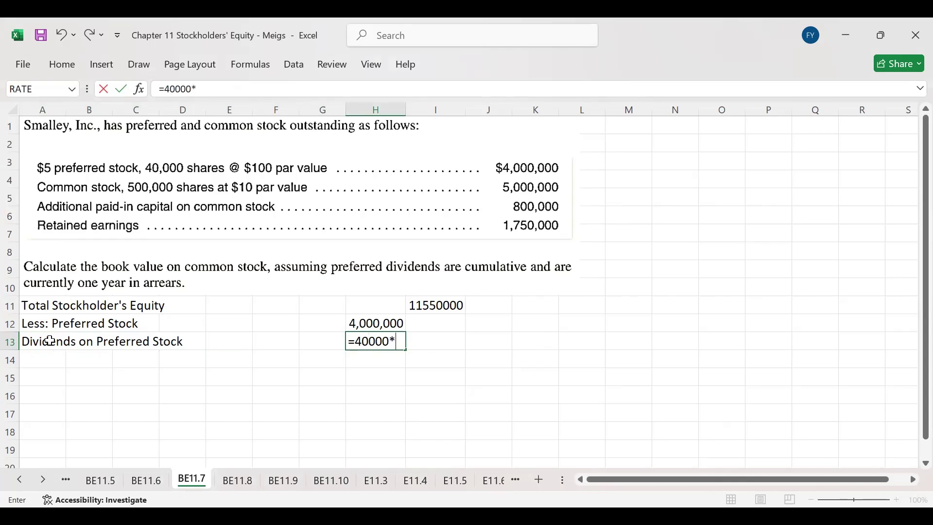
text(*5)
key(Return)
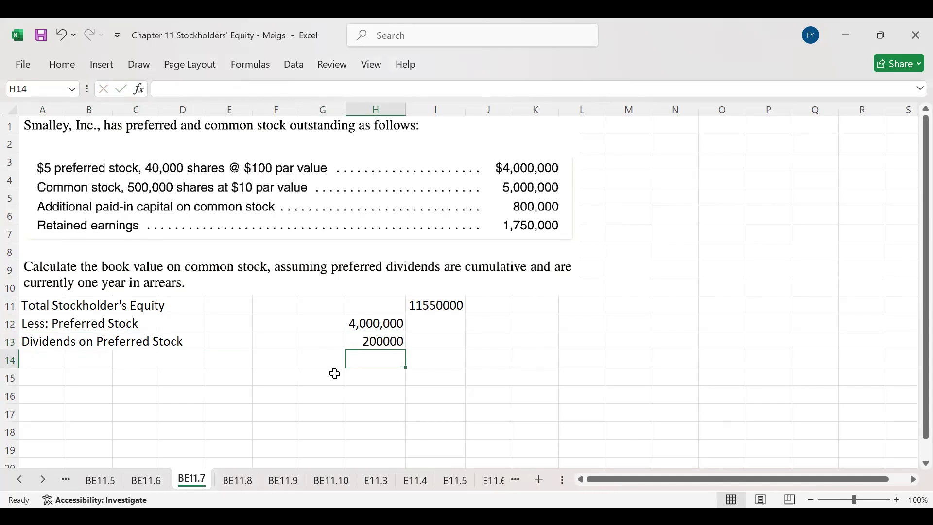
Step: Format cells H12:H14 with comma separators and no decimal places
drag(368, 323, 376, 360)
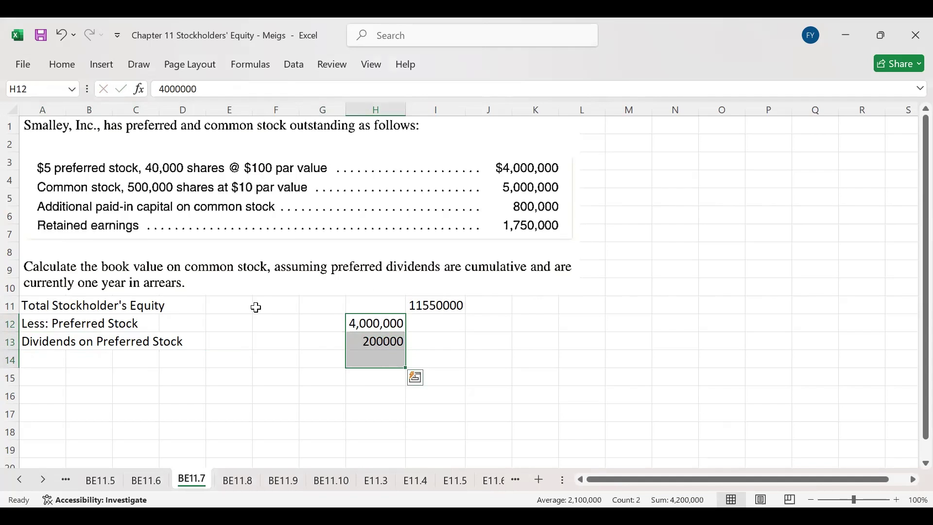
click(68, 70)
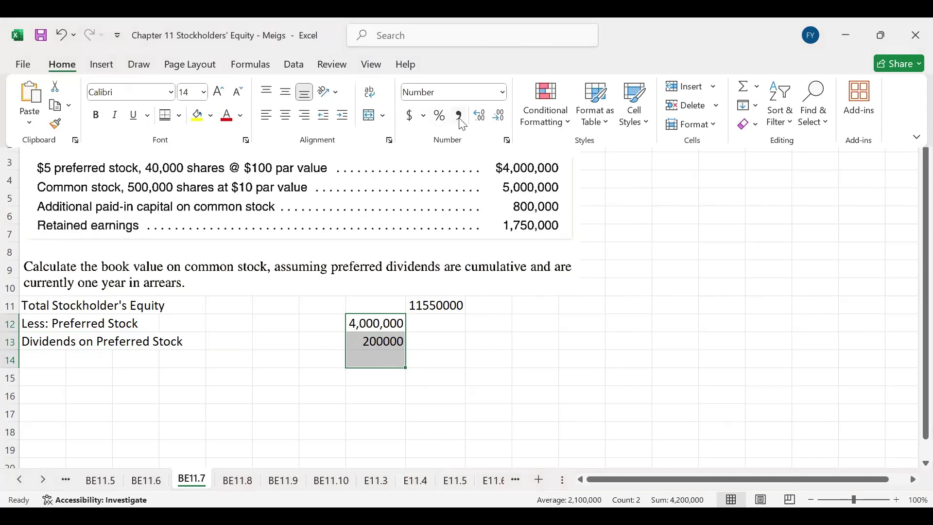
click(462, 125)
click(503, 121)
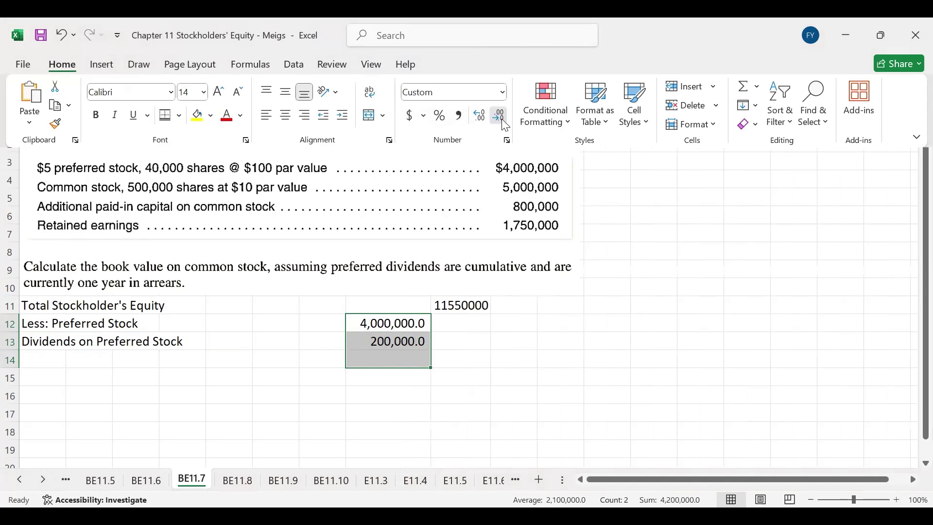
click(503, 120)
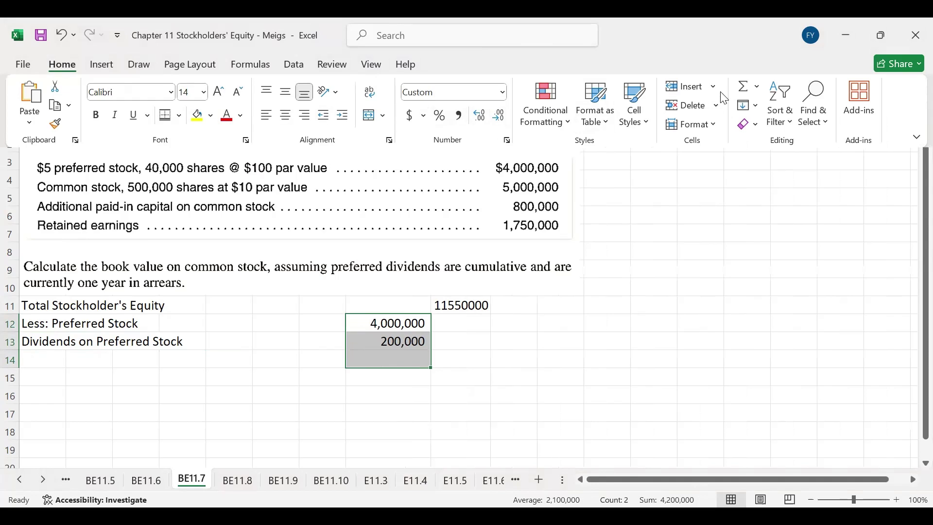
Step: Total the preferred stock and its dividends in H14 with a SUM of H12:H13
click(744, 87)
click(391, 364)
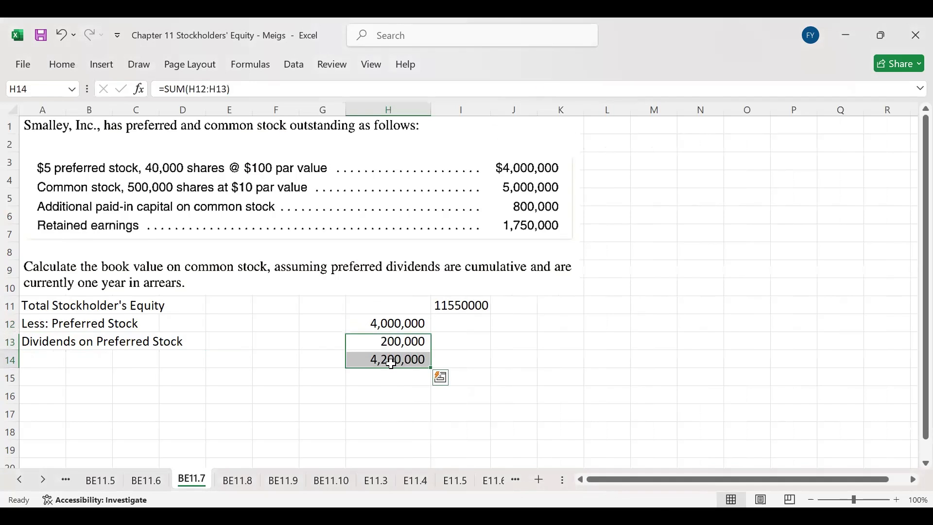
click(391, 364)
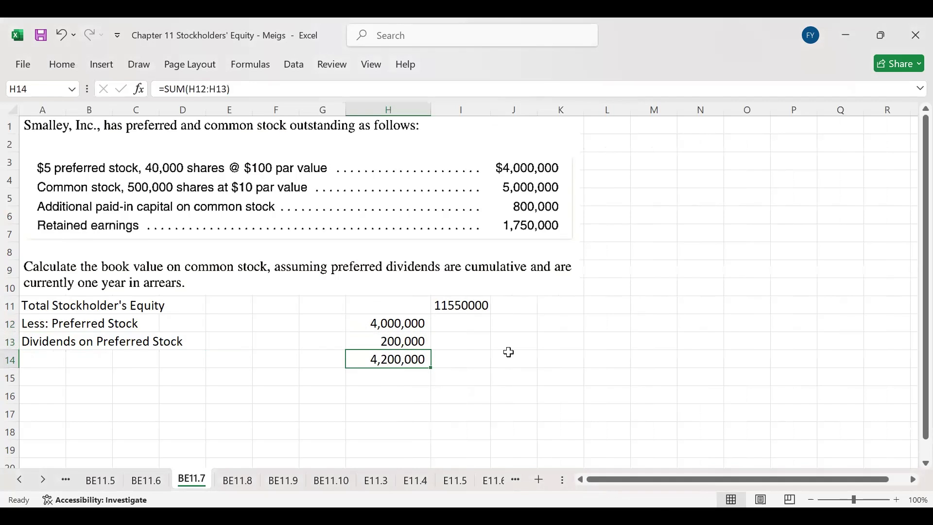
Step: Enter the deduction -4,200,000 in I13 beside the preferred dividends amount
click(455, 339)
text(-)
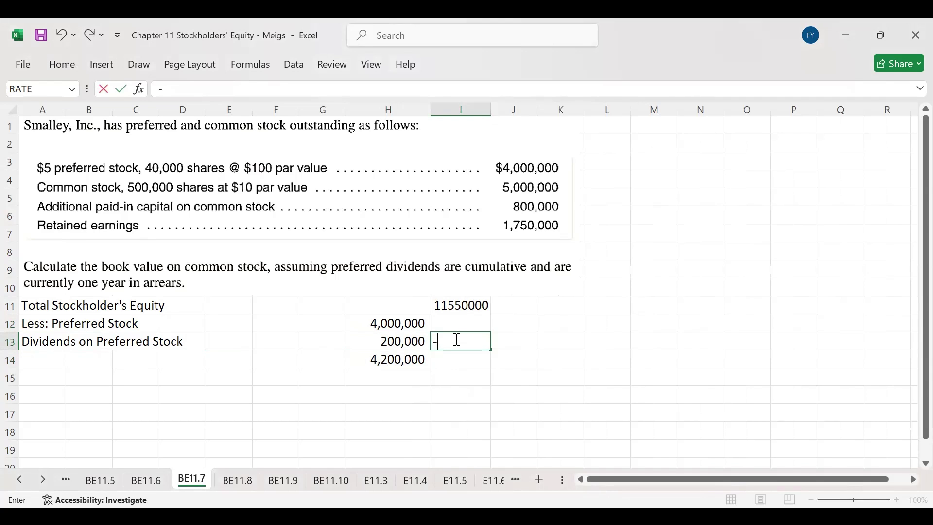
text(4,200,000)
key(Return)
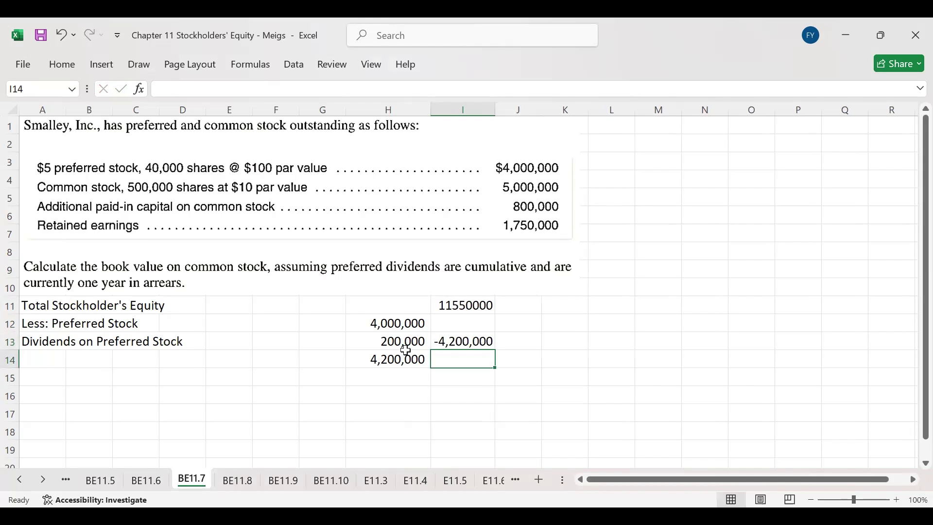
Step: Delete the SUM formula from cell H14
click(396, 359)
double_click(397, 359)
key(BackSpace)
key(BackSpace)
key(BackSpace)
key(BackSpace)
key(BackSpace)
key(BackSpace)
key(BackSpace)
key(BackSpace)
key(BackSpace)
key(BackSpace)
key(BackSpace)
key(BackSpace)
key(BackSpace)
key(Return)
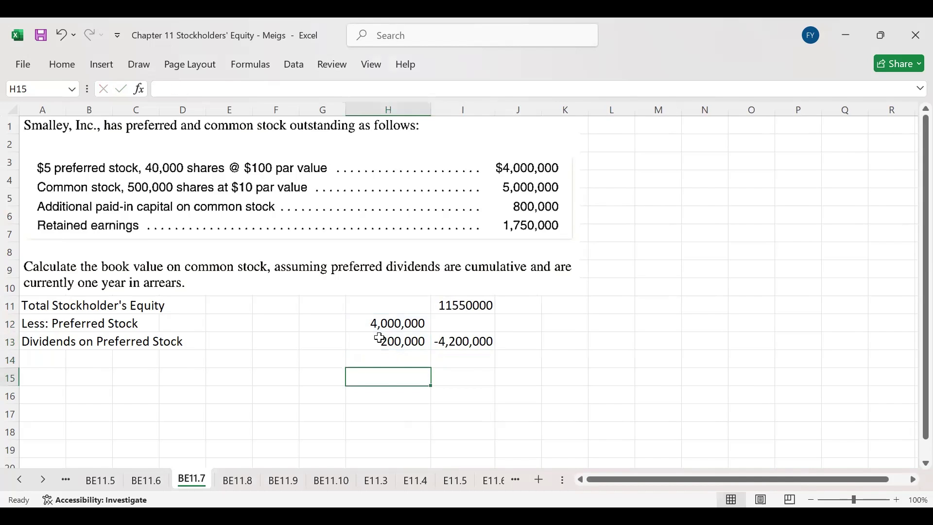
Step: Apply outside borders around the preferred stock and dividend amounts in H12:H13
drag(380, 325, 380, 341)
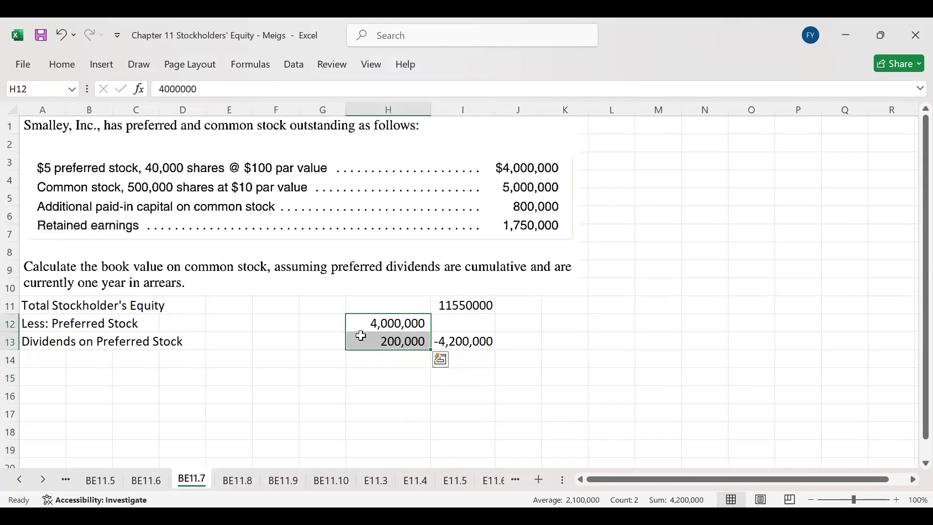
click(63, 67)
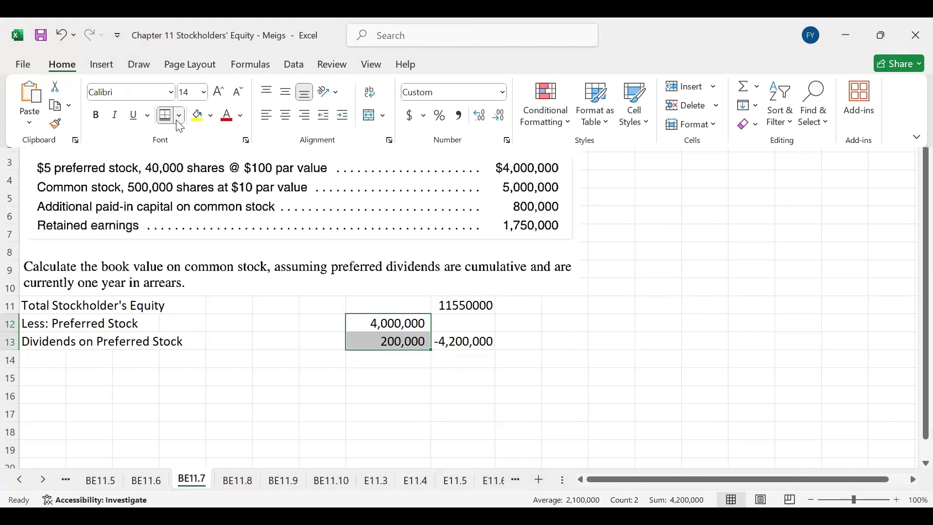
click(179, 116)
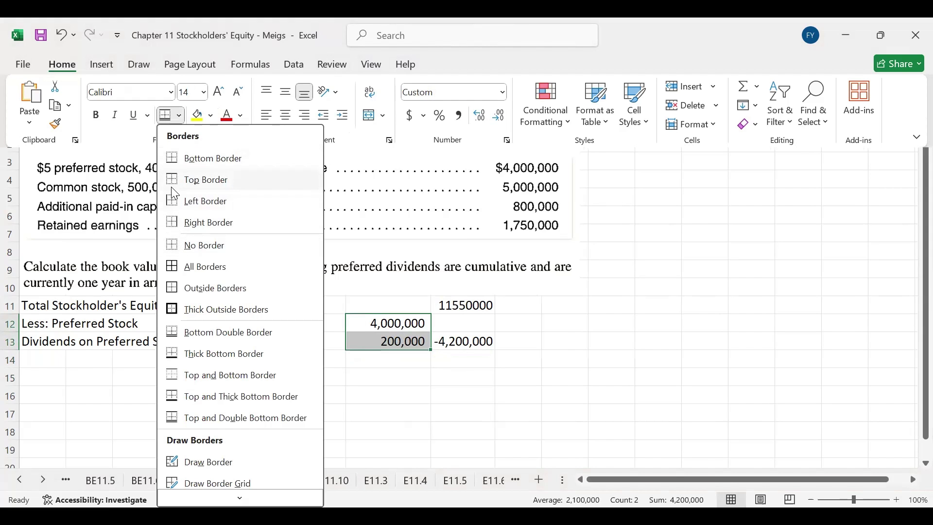
click(177, 289)
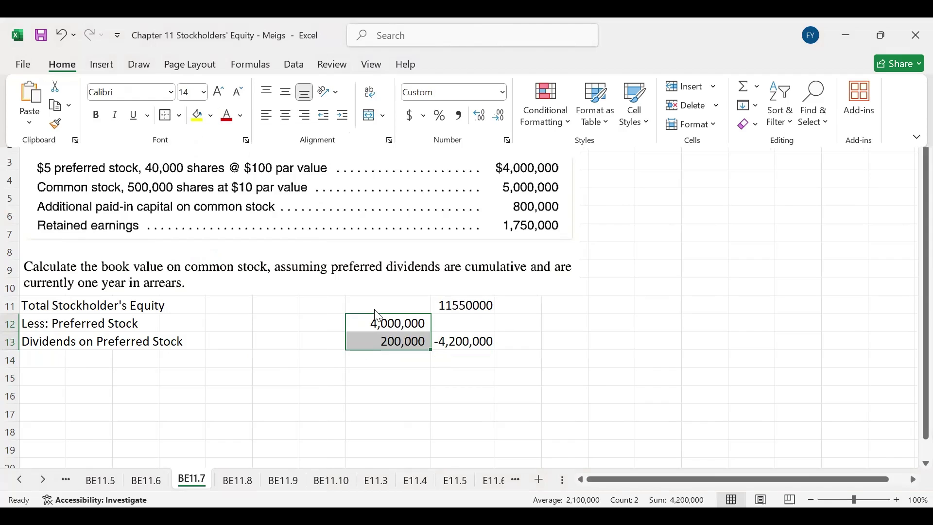
click(470, 343)
click(465, 340)
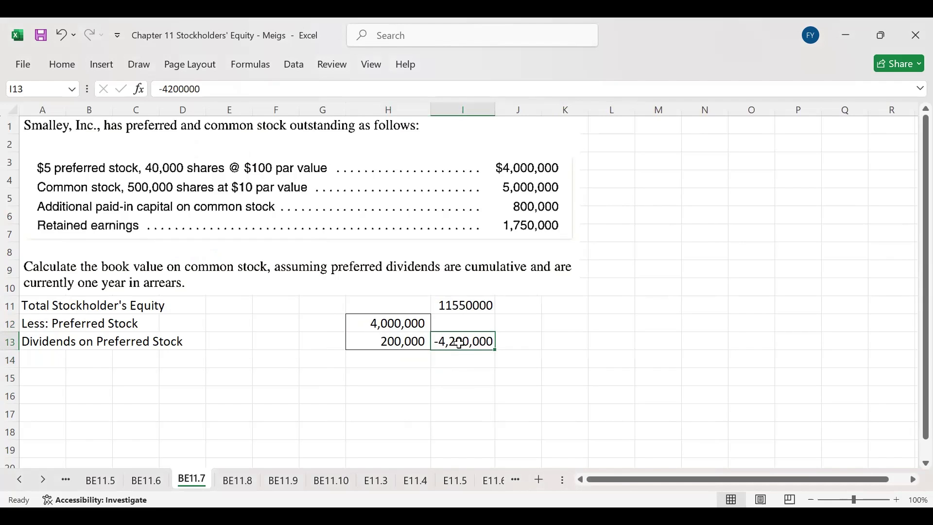
Step: Calculate the equity remaining after the preferred deduction in I14 with a SUM of I11:I13
drag(463, 307, 468, 357)
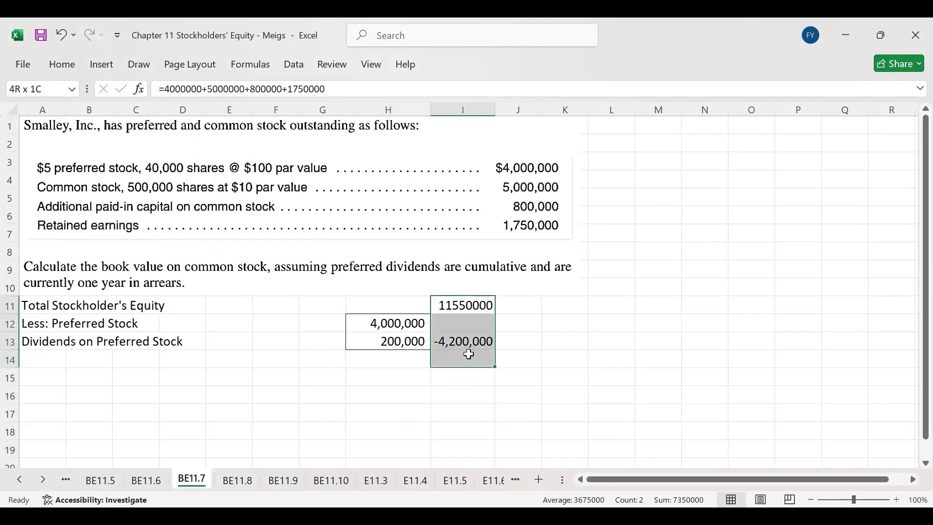
click(65, 63)
click(741, 86)
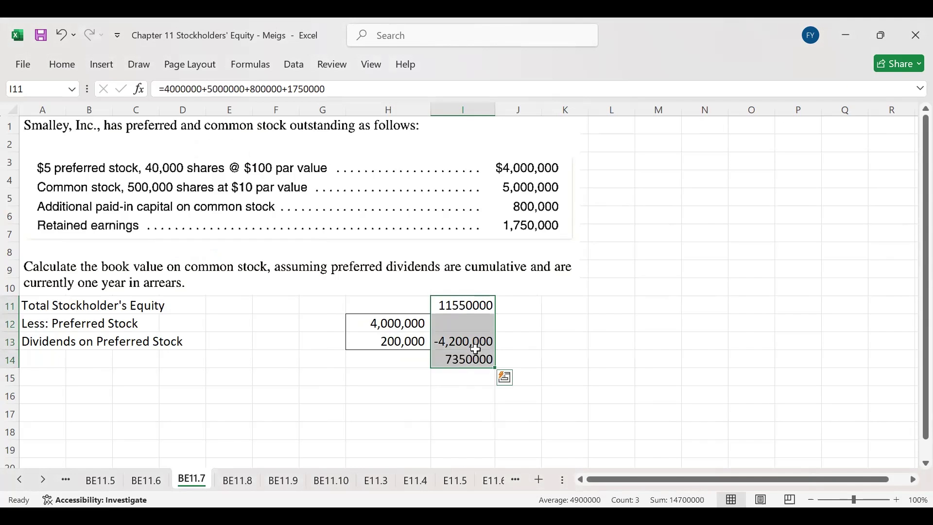
click(476, 359)
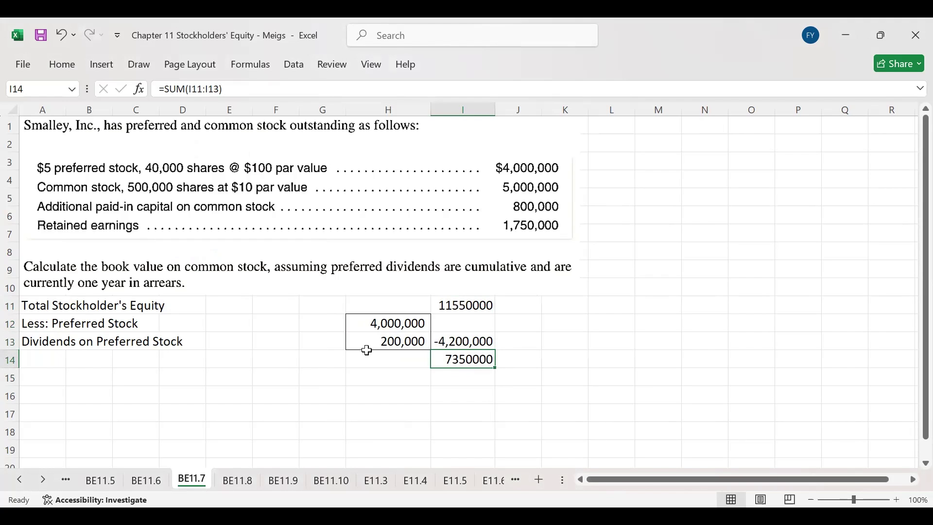
Step: Format the I14 total with comma separators and no decimal places
click(61, 66)
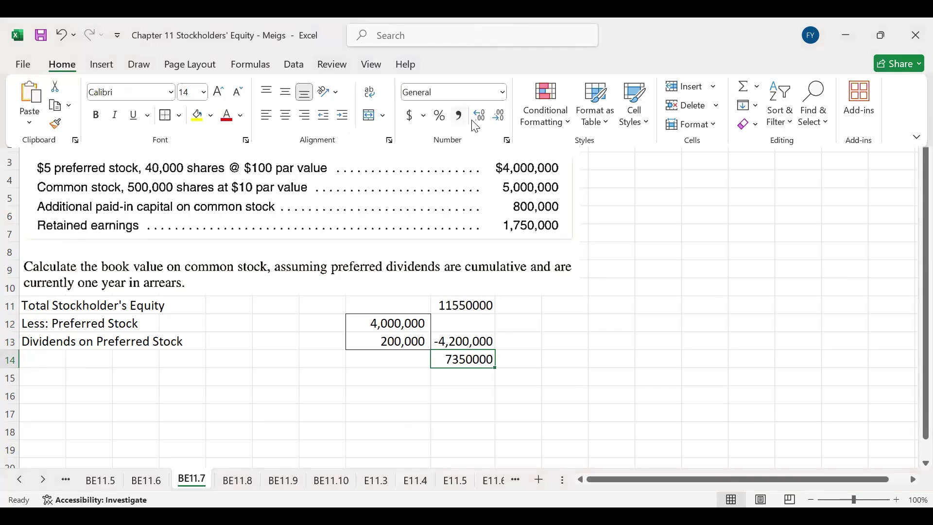
click(460, 117)
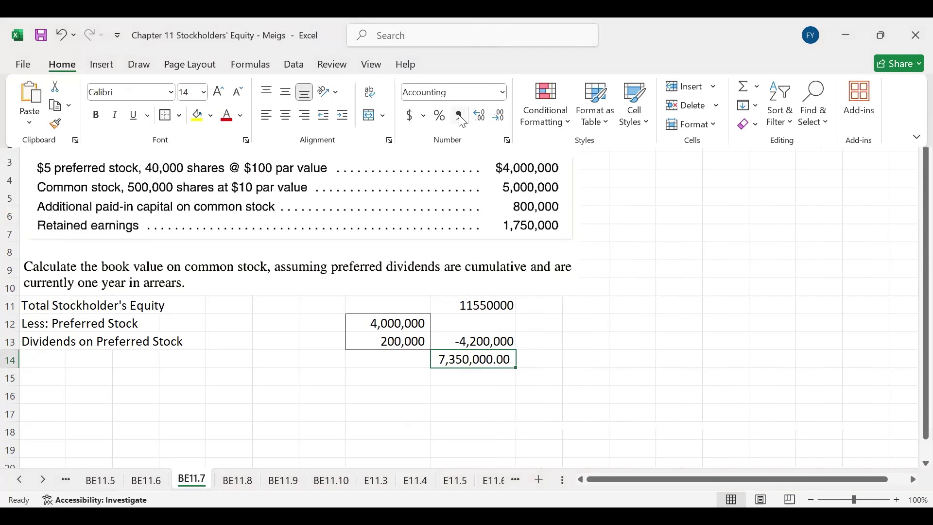
click(499, 116)
click(499, 116)
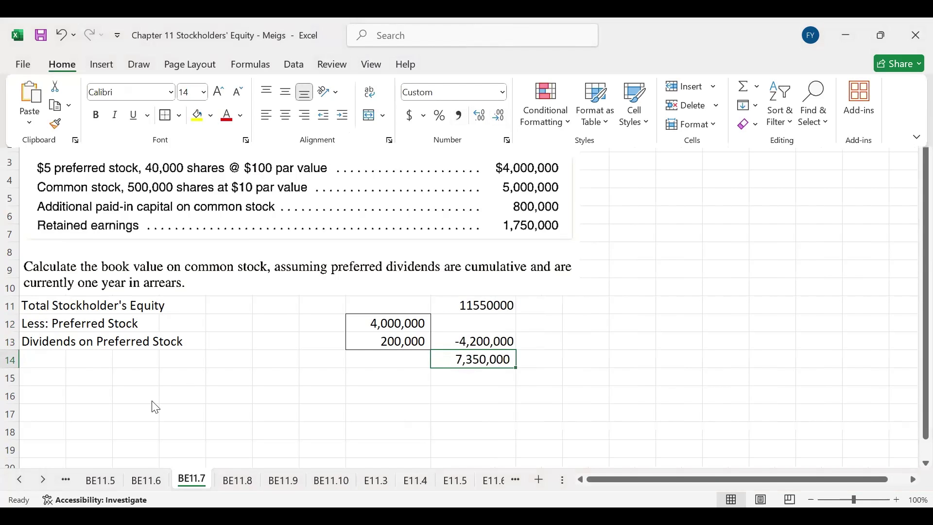
Step: Enter the label "Amount attributable to common stockholders" in A14 and select the total in I14
click(45, 362)
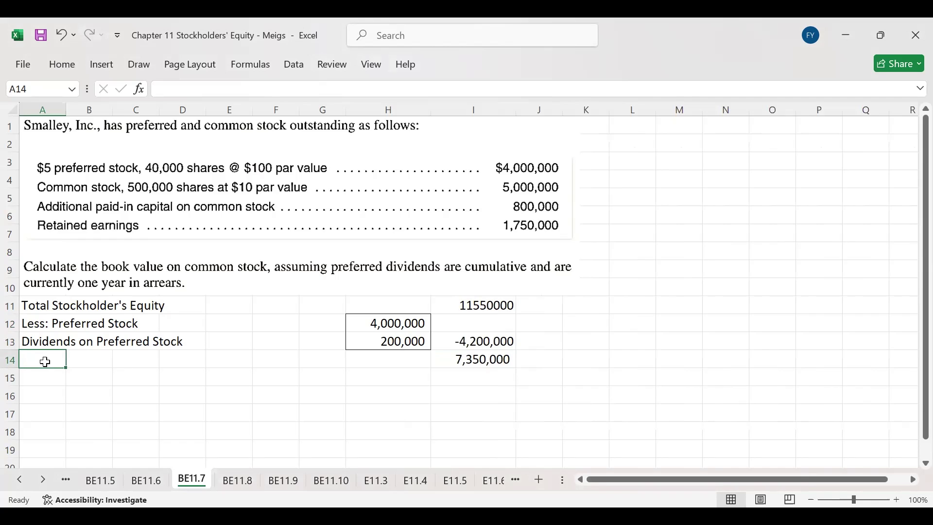
text(Am)
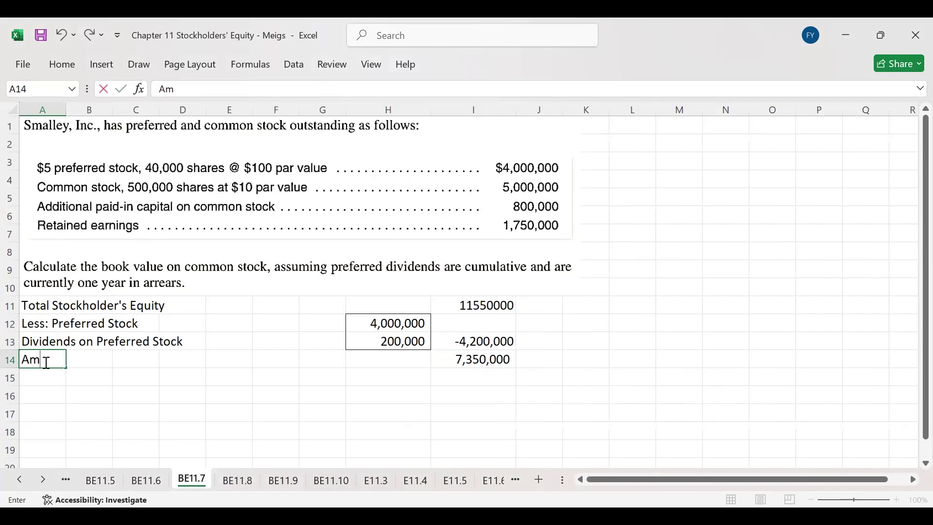
text(ount attrib)
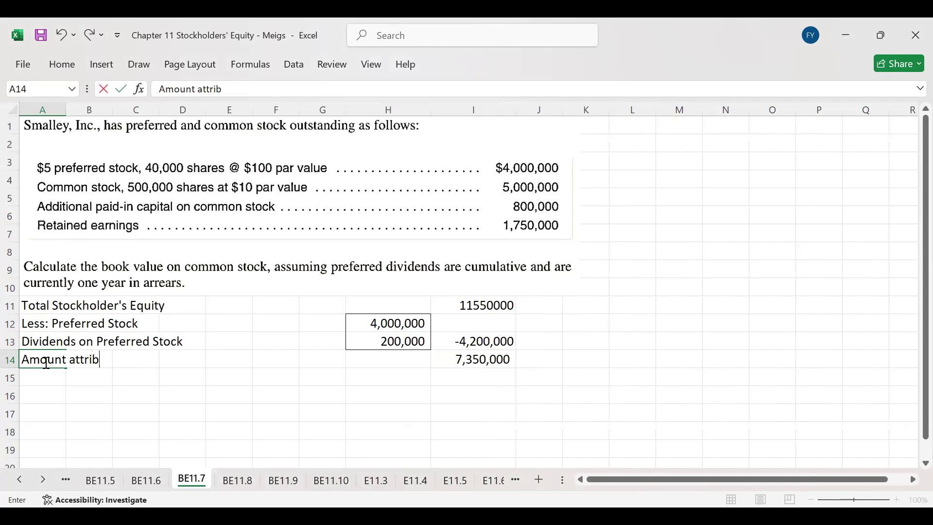
text(utable to common sto)
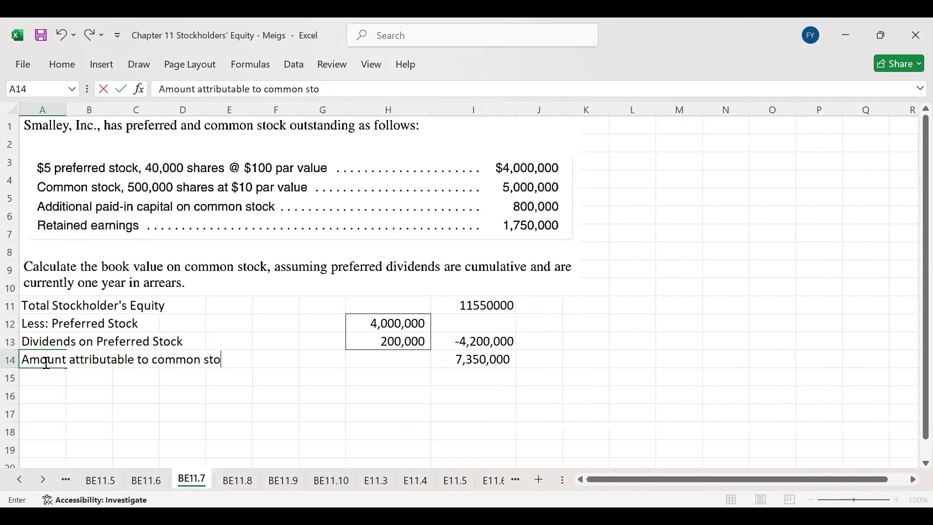
text(ckholders)
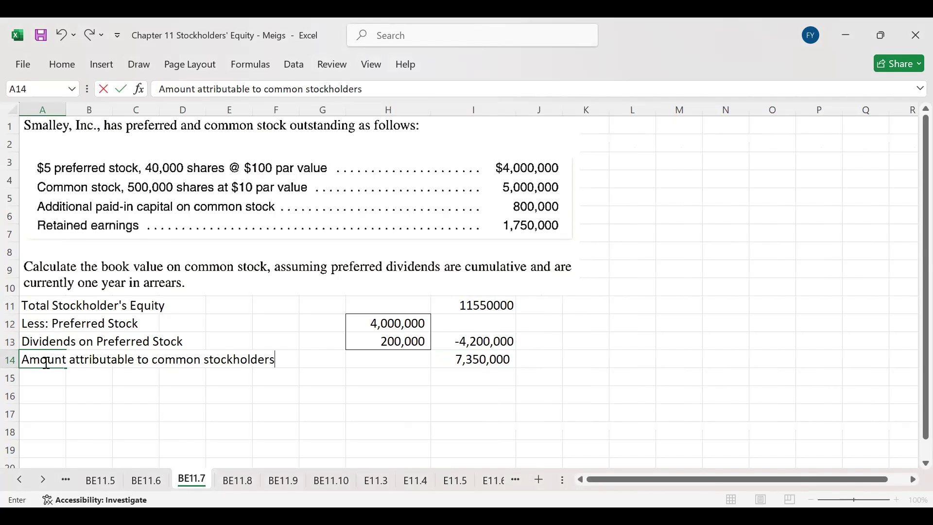
click(442, 359)
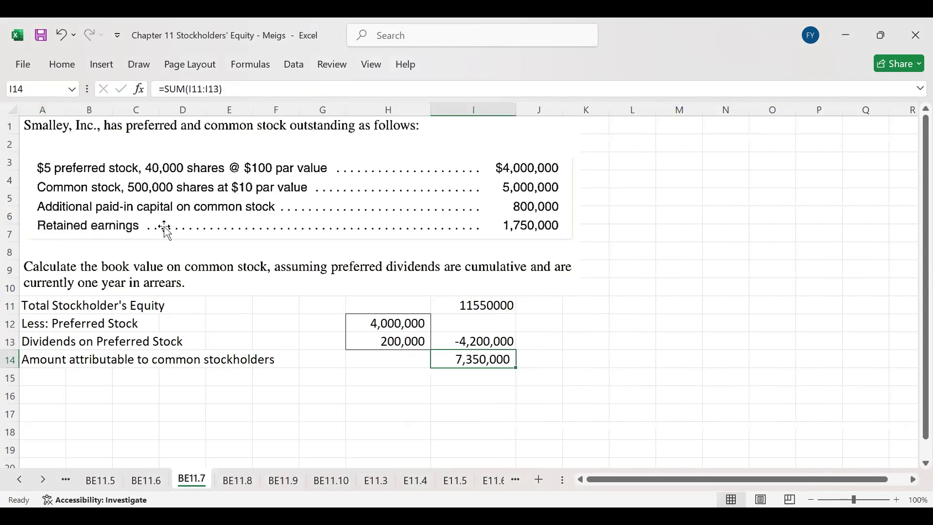
Step: Highlight the common stockholders' amount in I14 with yellow fill and add a bottom border
click(62, 64)
click(199, 119)
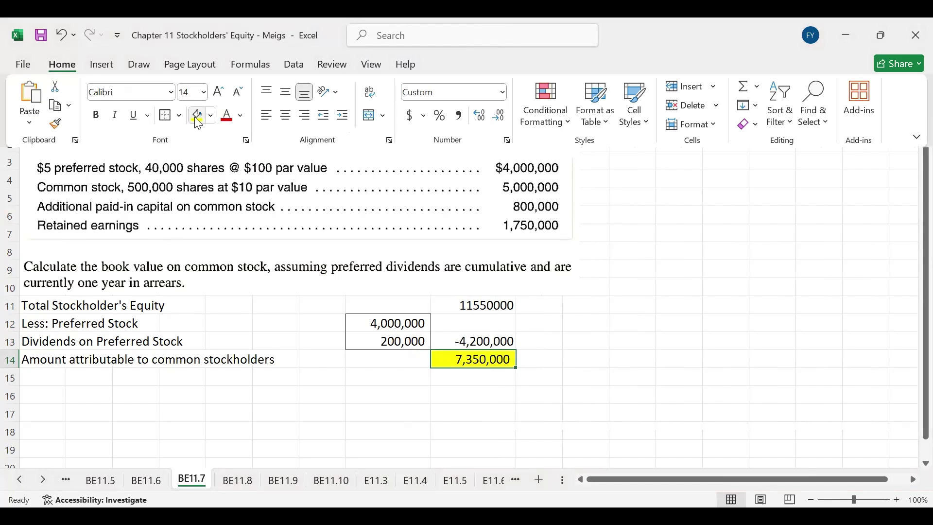
key(alt+h)
key(b)
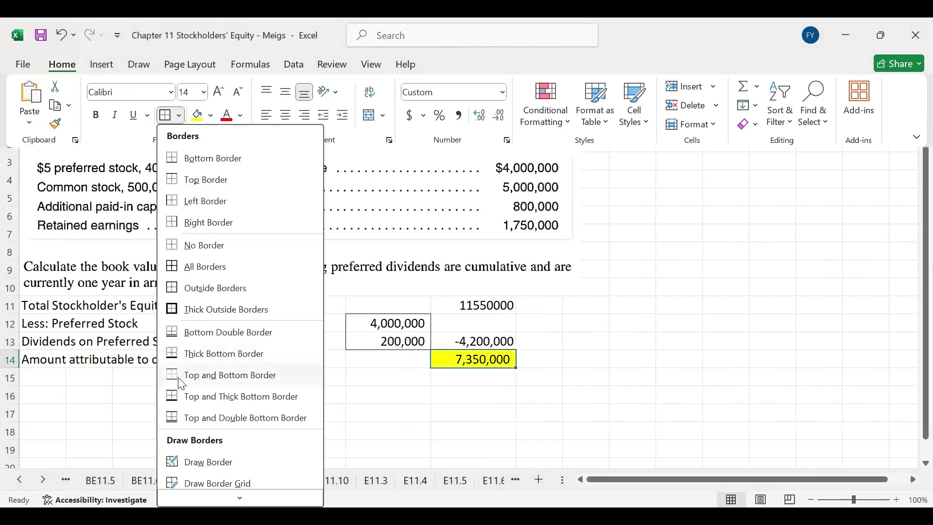
Step: Enter the label "Book value per share=" in A16
click(44, 396)
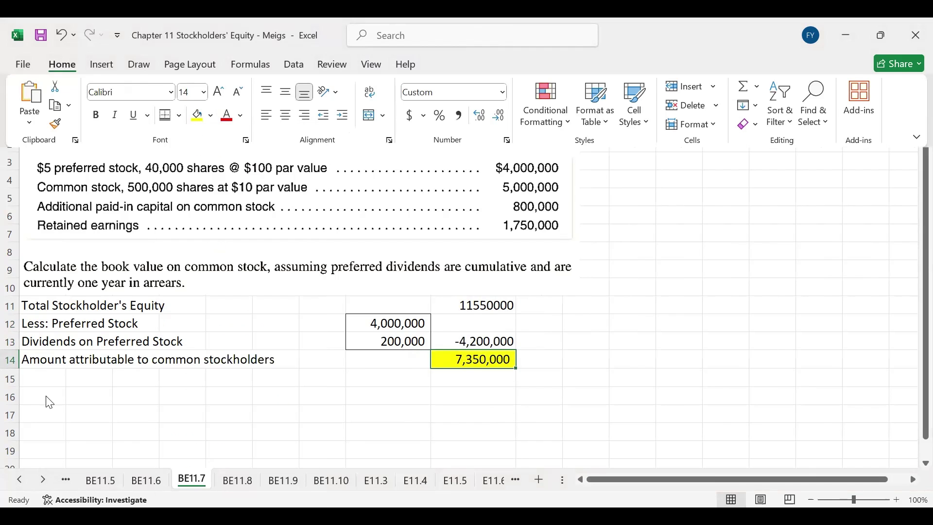
text(Book)
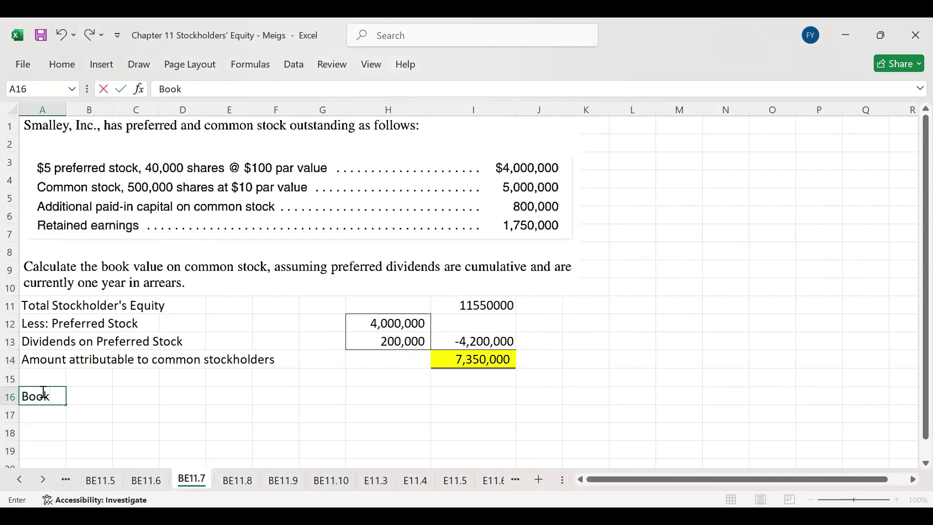
text( value per sha)
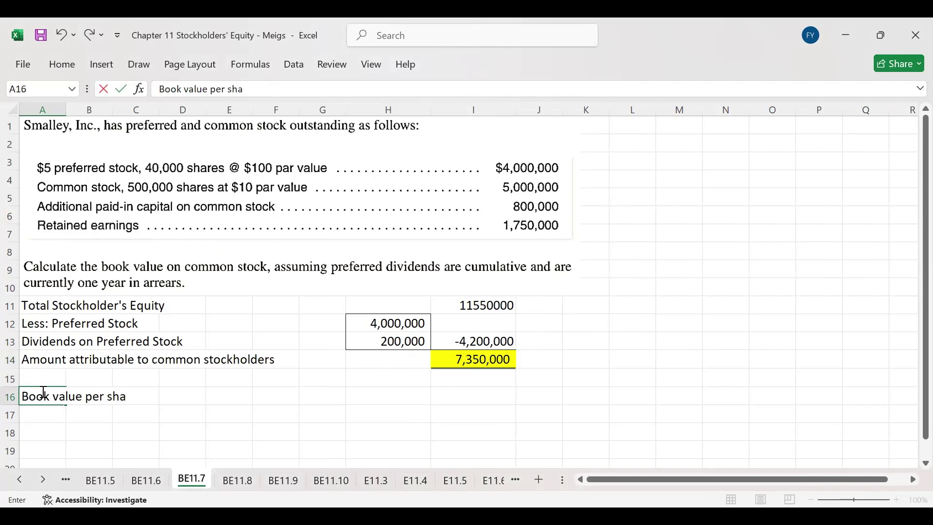
text(re=)
Step: Calculate the book value per share in I16 with the formula =7350000/500000
key(Tab)
key(Tab)
key(Tab)
key(Tab)
key(Tab)
key(Tab)
key(Tab)
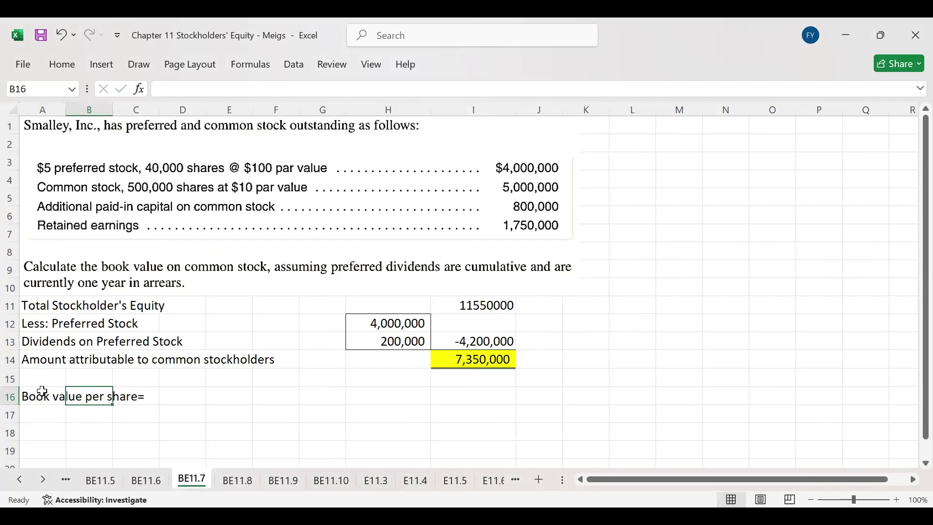
key(Tab)
key(Tab)
key(shift+Tab)
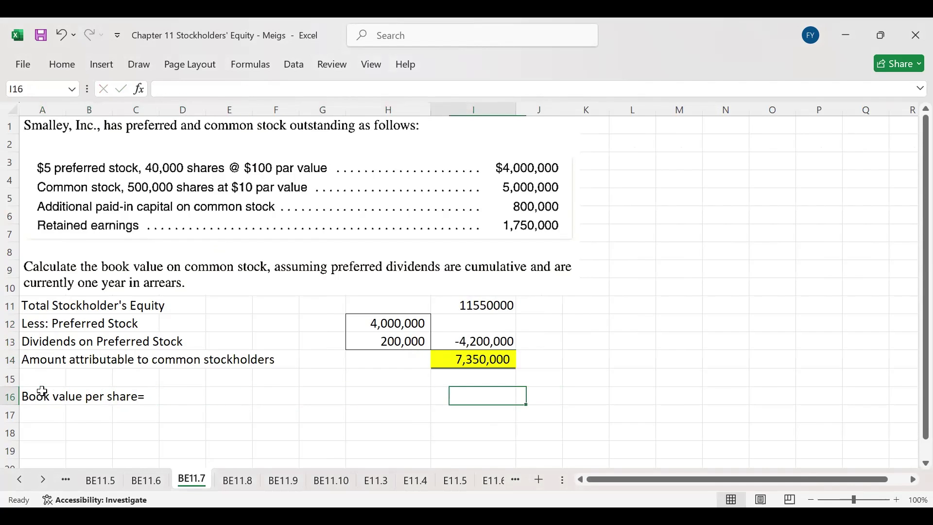
text(=)
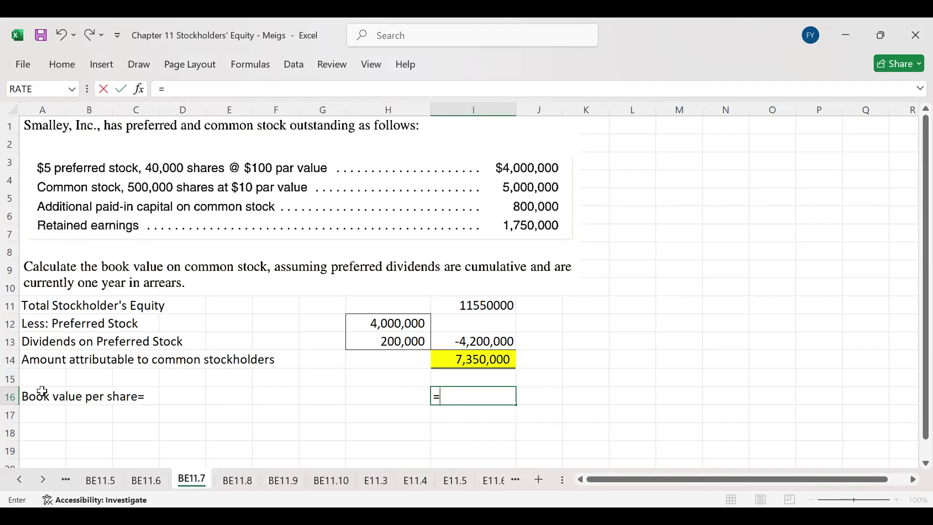
text(7350000/)
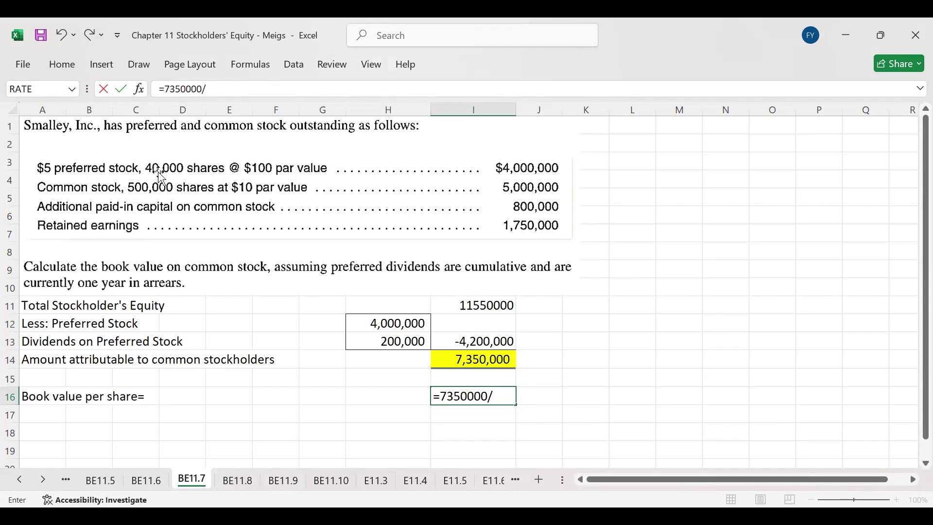
text(500000)
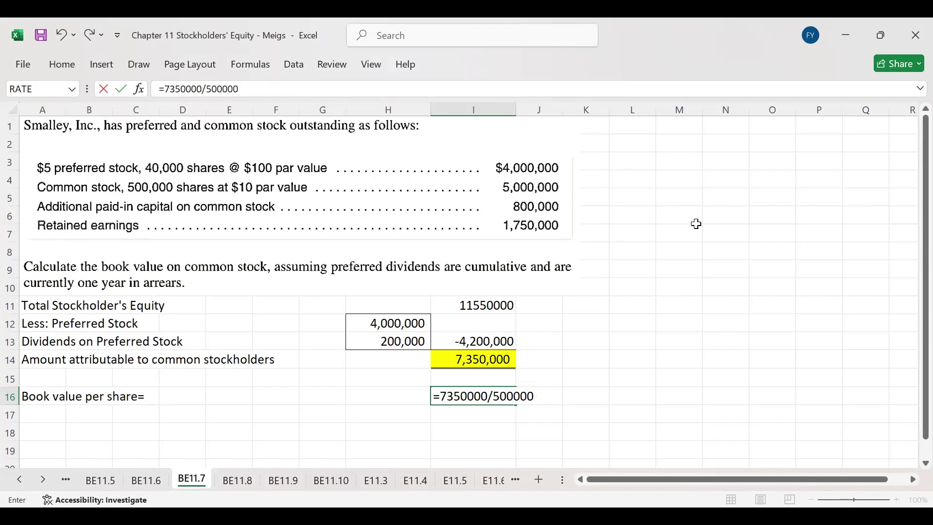
key(Return)
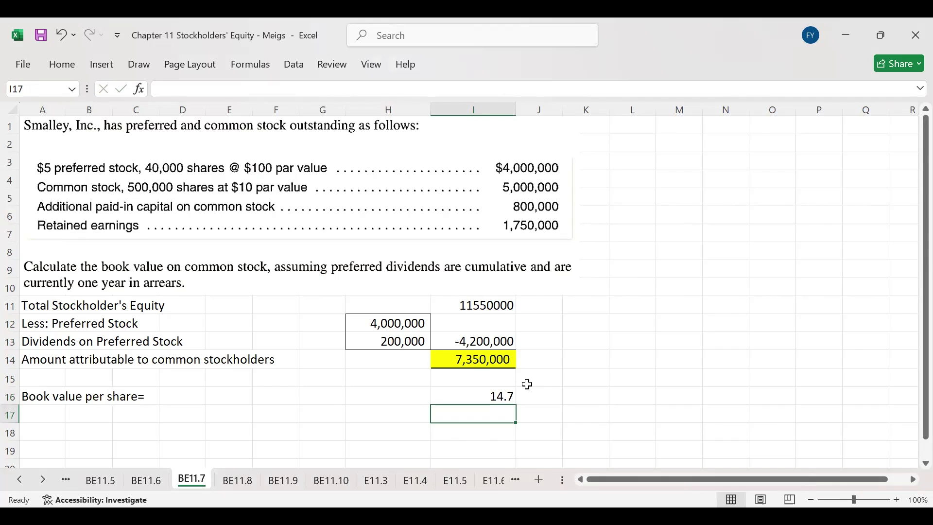
Step: Format the book value per share in I16 as accounting with a dollar sign and fill it yellow
click(501, 394)
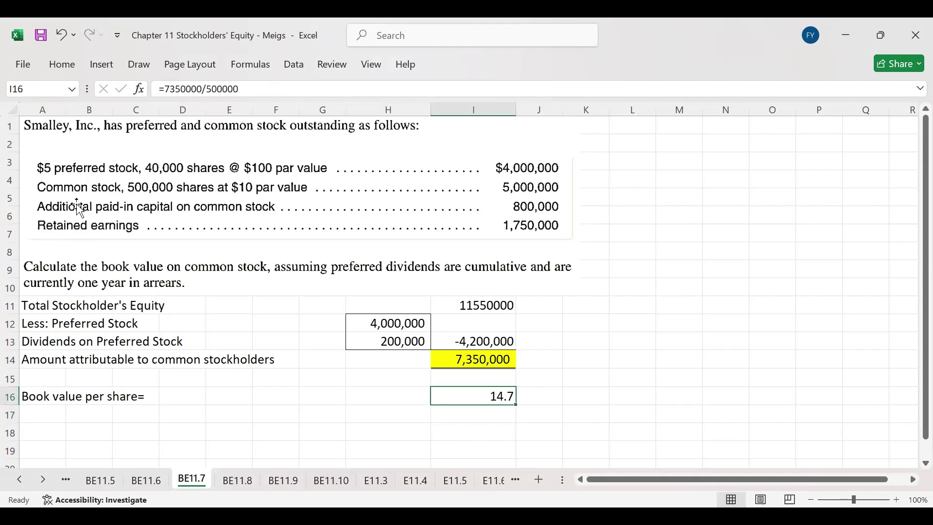
click(58, 68)
click(411, 117)
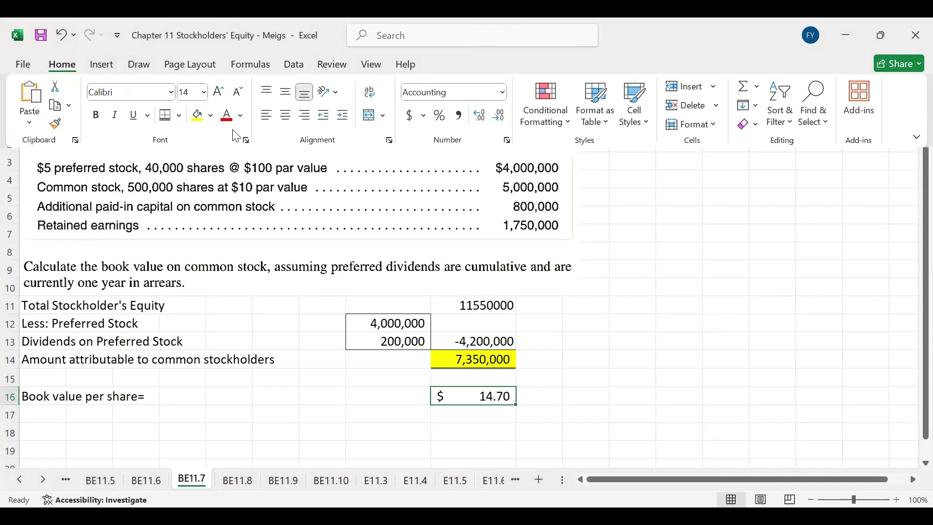
click(197, 116)
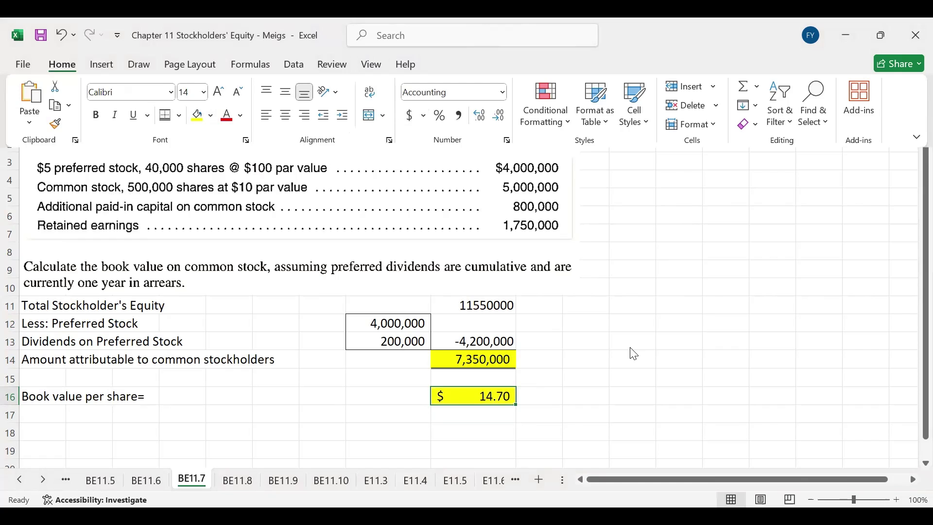
click(533, 393)
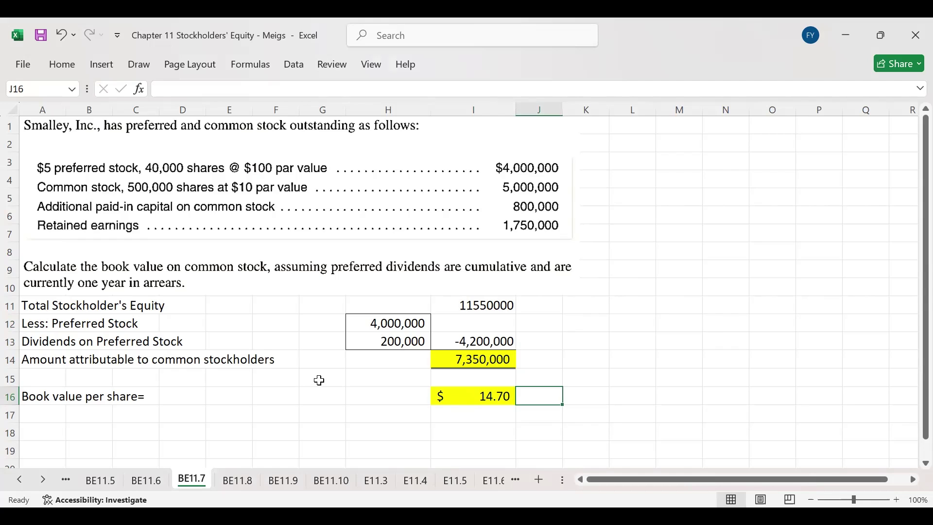
click(475, 397)
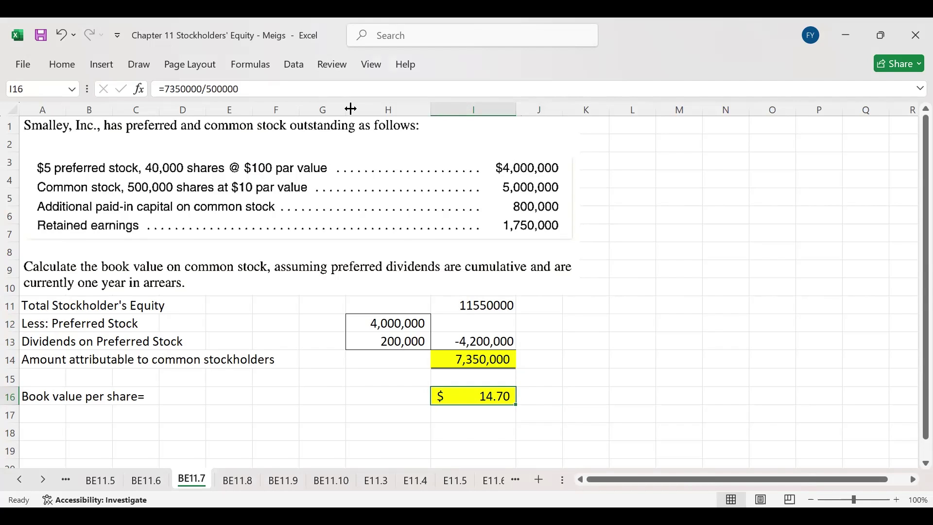
click(219, 436)
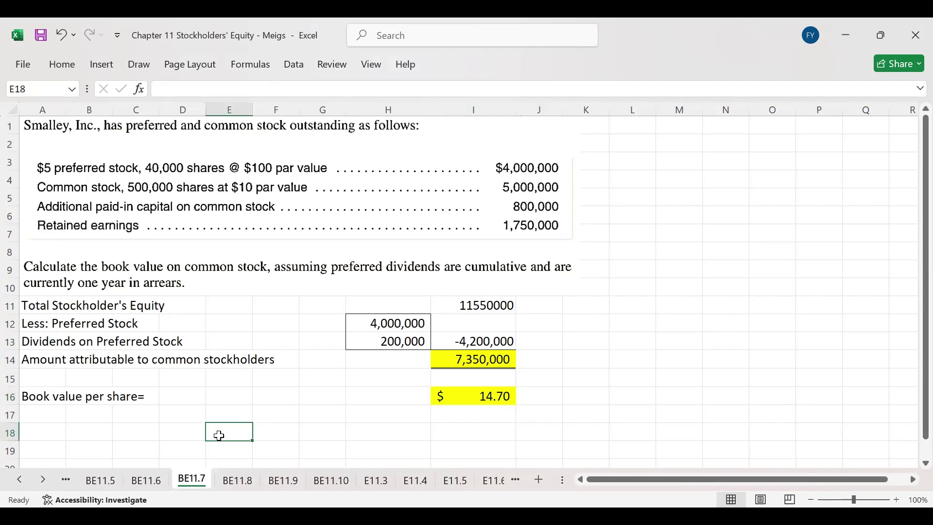
Step: Open the E11.8 exercise sheet and select the empty cell H18 below the problem text
click(43, 480)
click(43, 479)
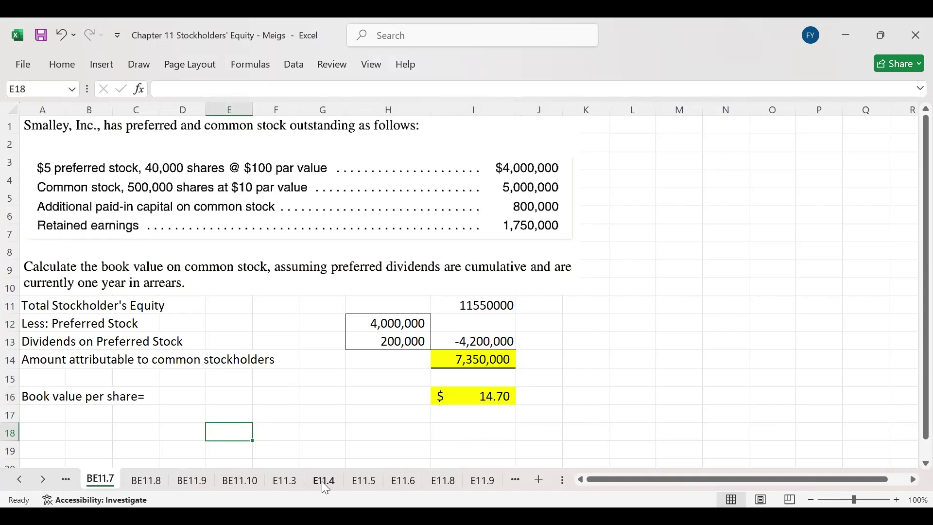
click(444, 480)
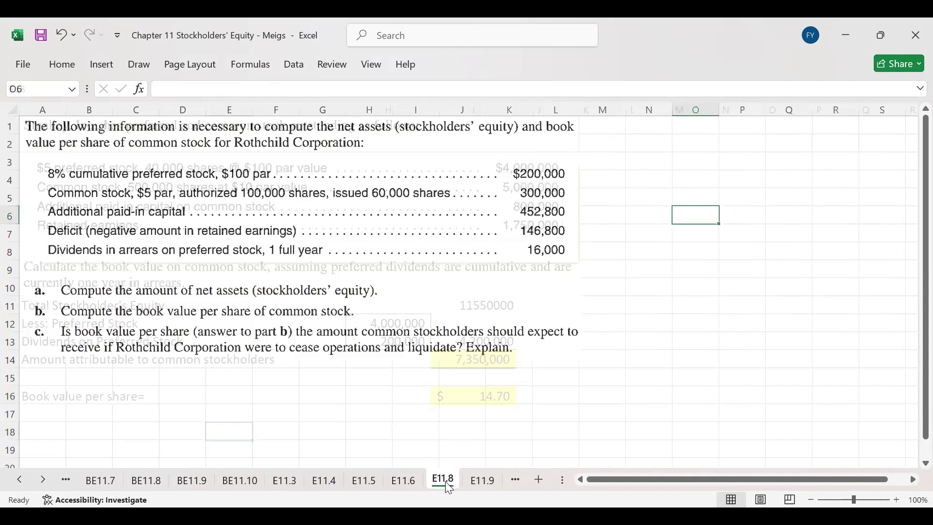
click(113, 263)
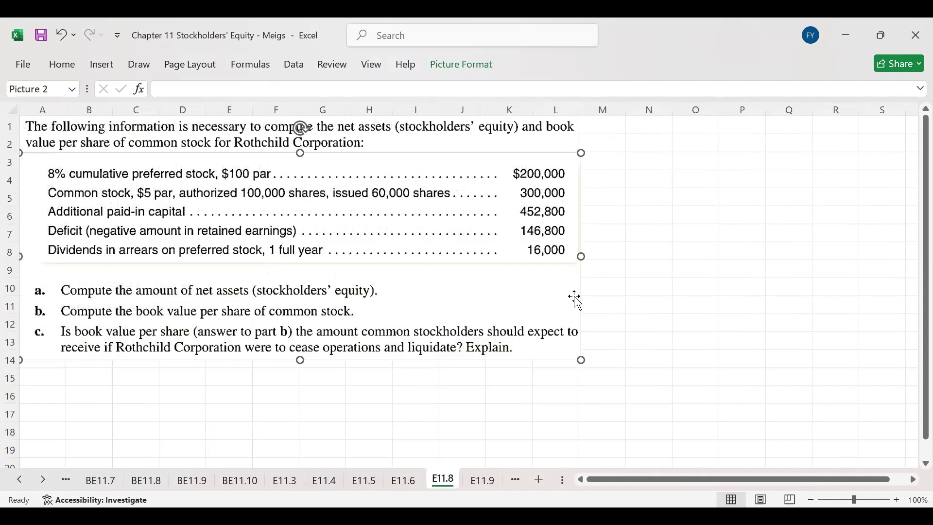
click(364, 430)
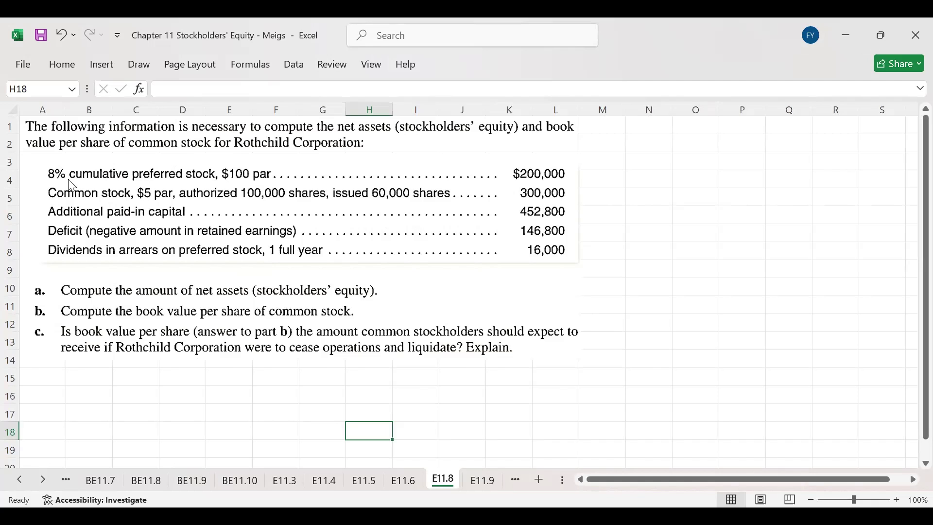
Step: Place green check marks beside the given Rothchild Corporation balances and requirement a
click(37, 180)
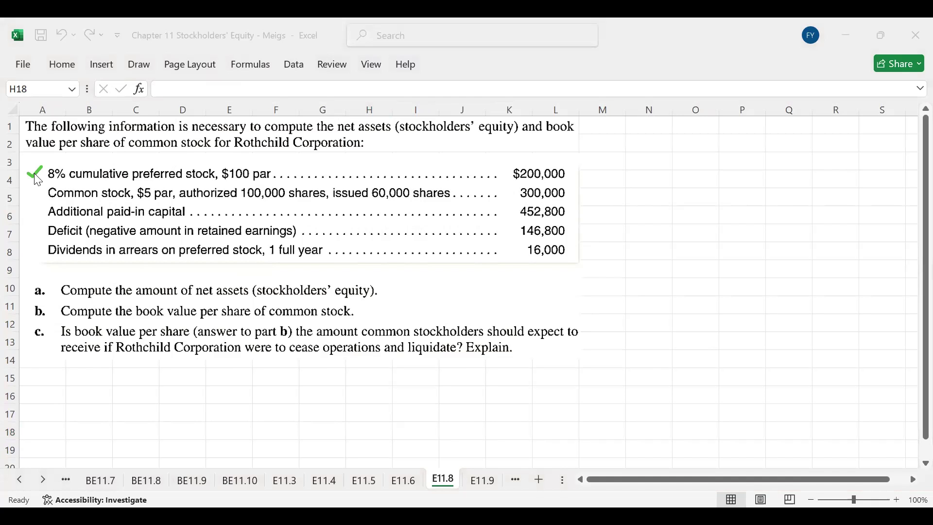
click(37, 197)
click(35, 226)
click(31, 254)
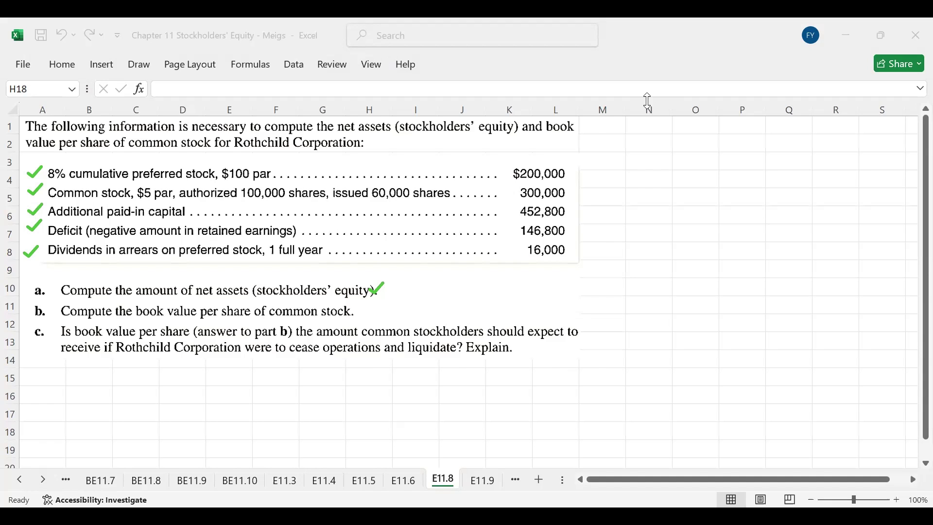
Step: Enter "a." in M1 and the heading "Total Stockholders Equity" in N1
click(593, 127)
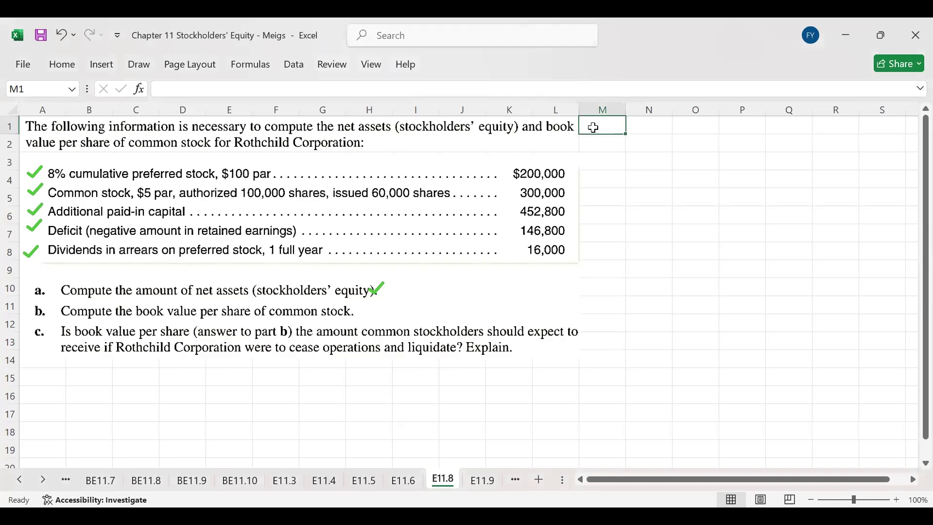
text(a.)
key(Tab)
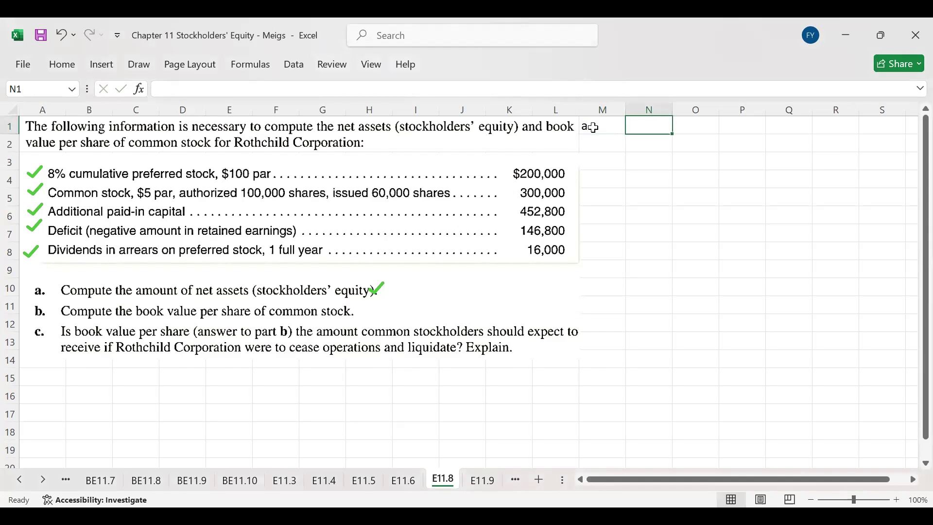
text(Total)
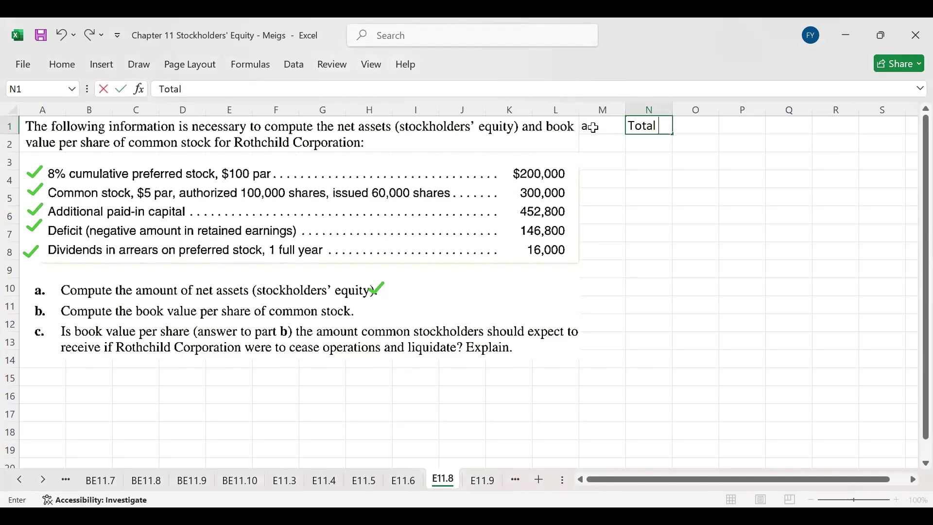
text( Stockhold)
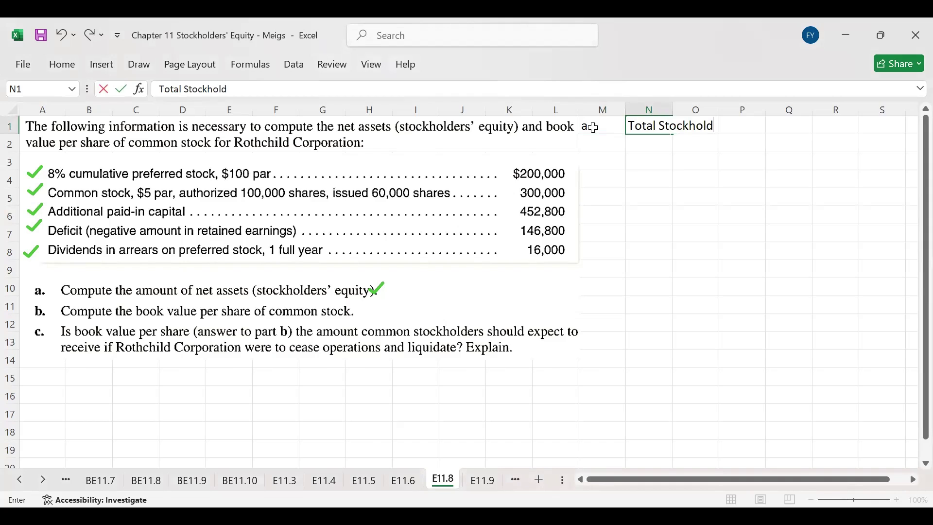
text(ers Equity)
key(Return)
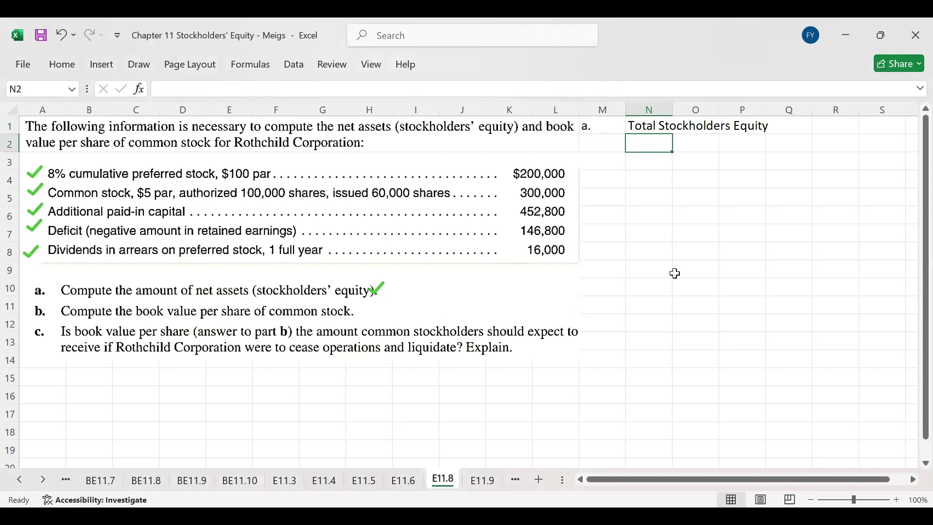
Step: Enter the label "8% cumulative prefered stock" in N2 and its amount of $200000 in R2
text(8)
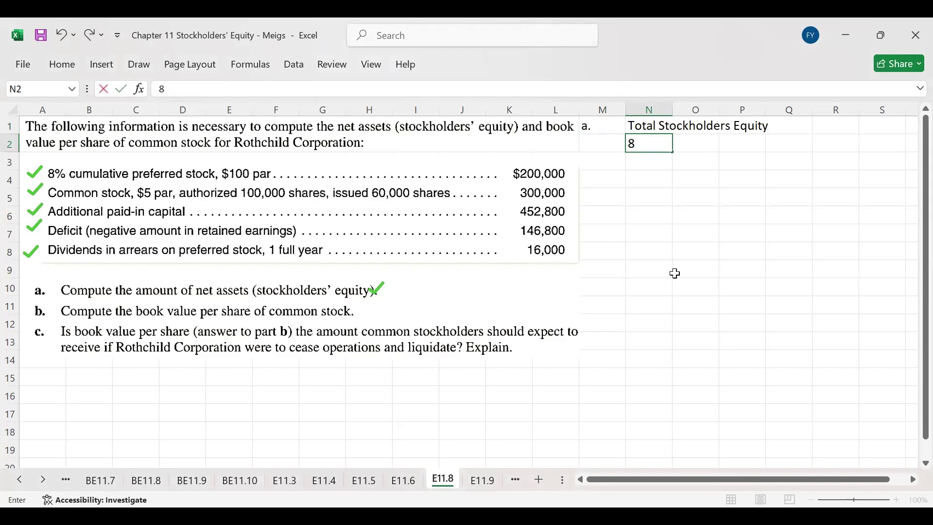
text(% cumulative prefer)
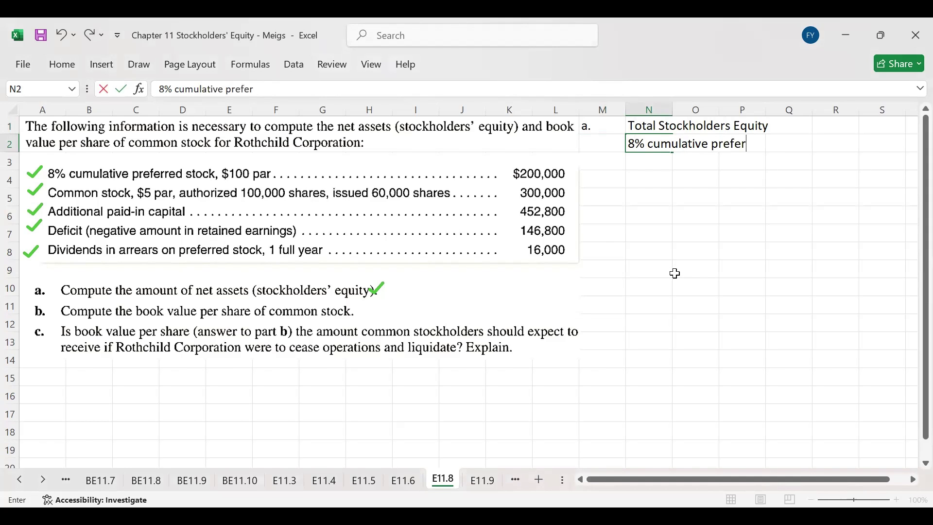
text(ed stock)
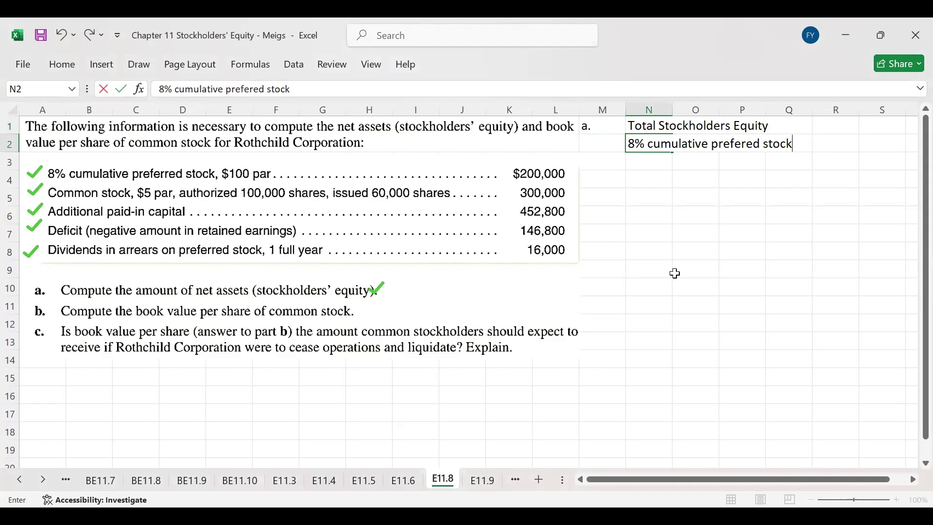
key(Right)
key(Right)
key(Right)
key(Right)
key(Right)
key(Left)
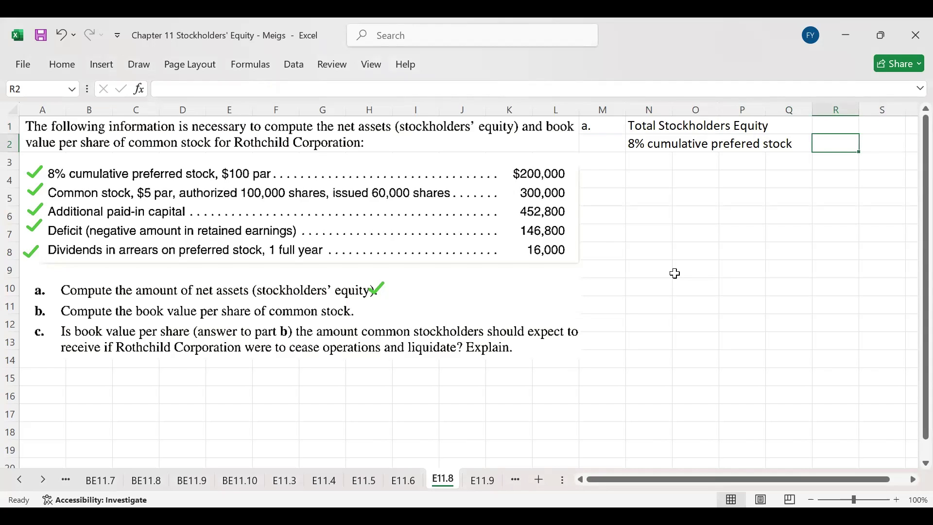
text($)
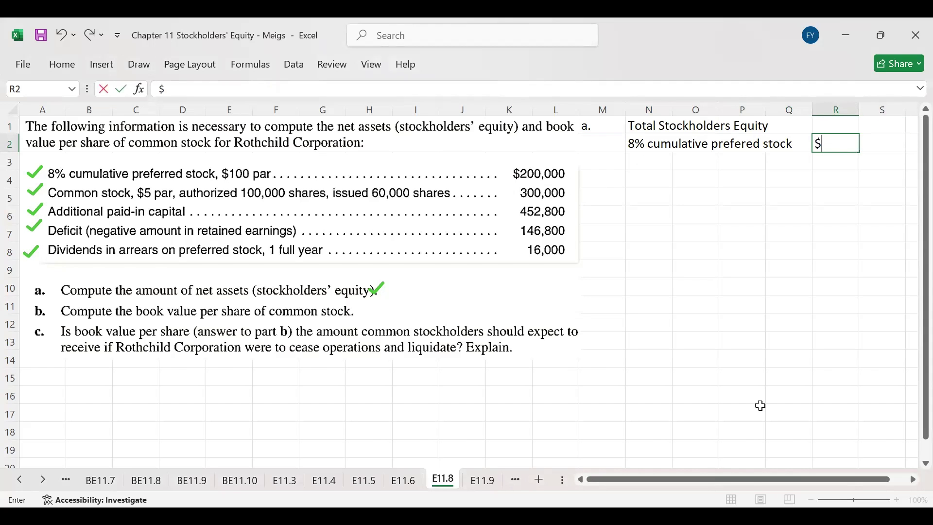
text(200000)
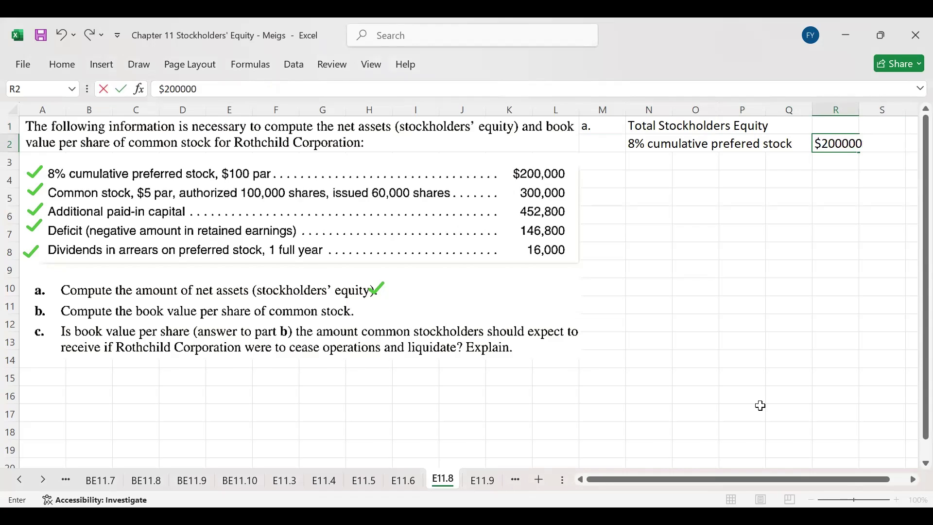
key(Return)
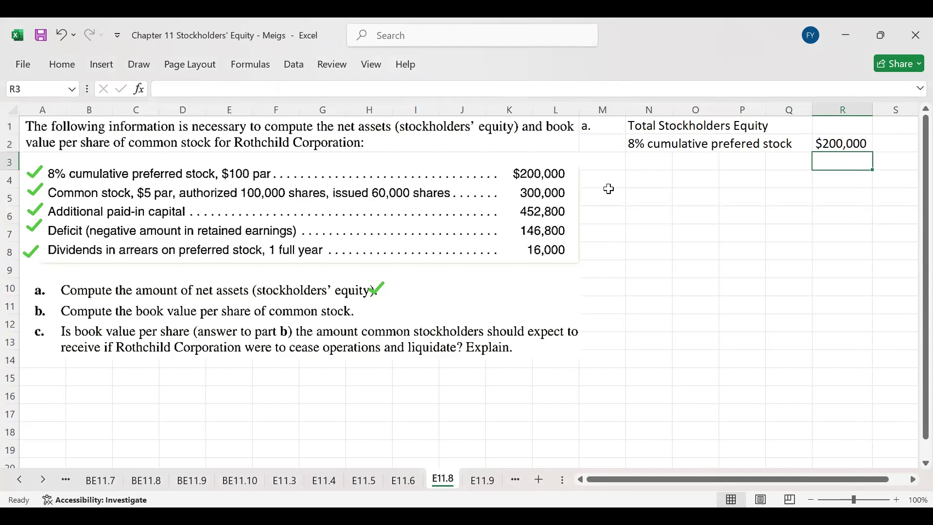
Step: Enter the label "Common Stock" in N3 and its amount of 300,000 in R3
key(Left)
key(Left)
key(Left)
key(Left)
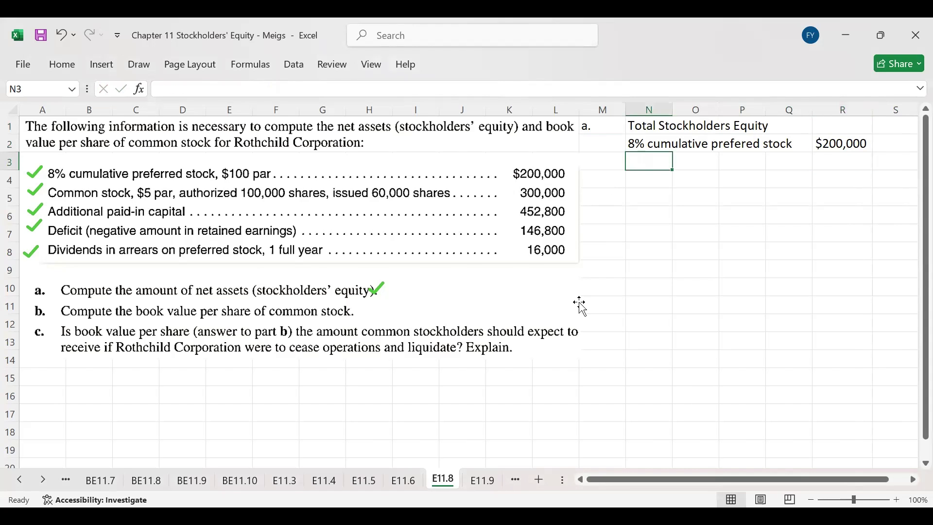
text(Common)
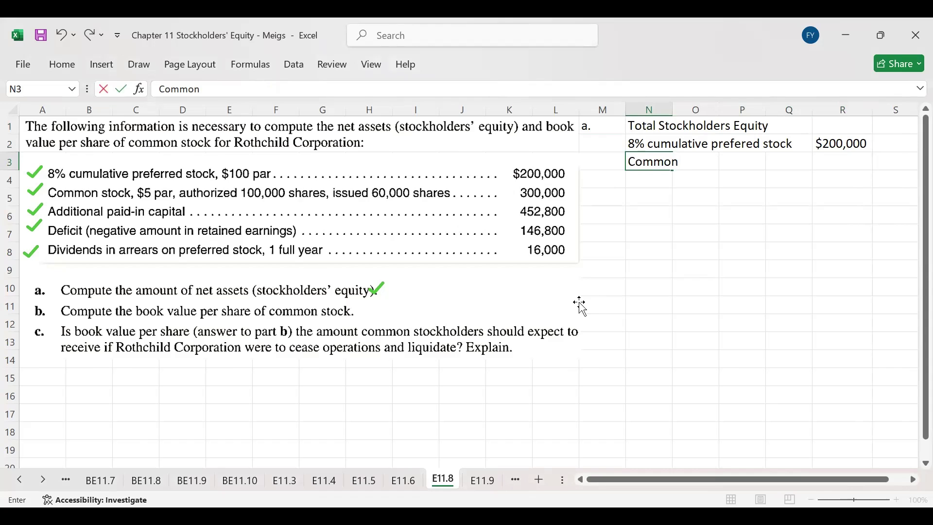
text( Stock)
key(Tab)
key(Tab)
key(Tab)
key(Tab)
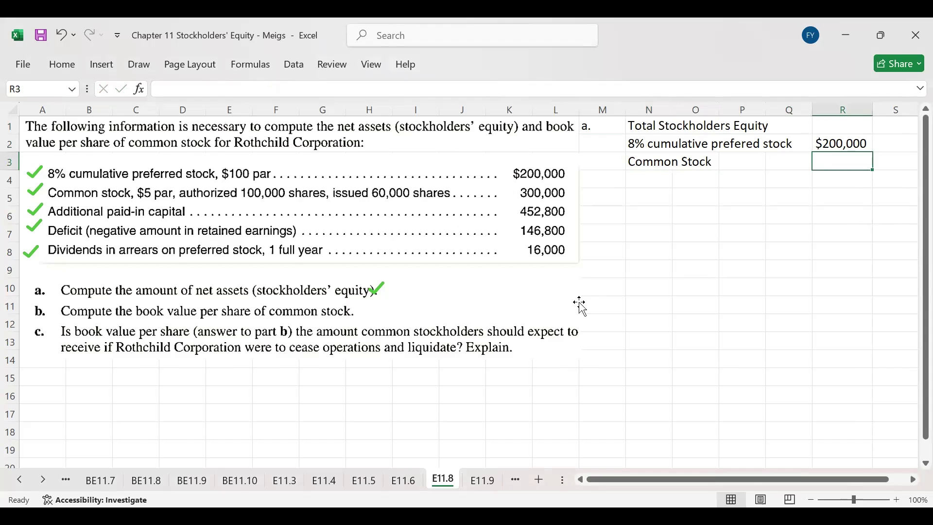
text(300,000)
key(Return)
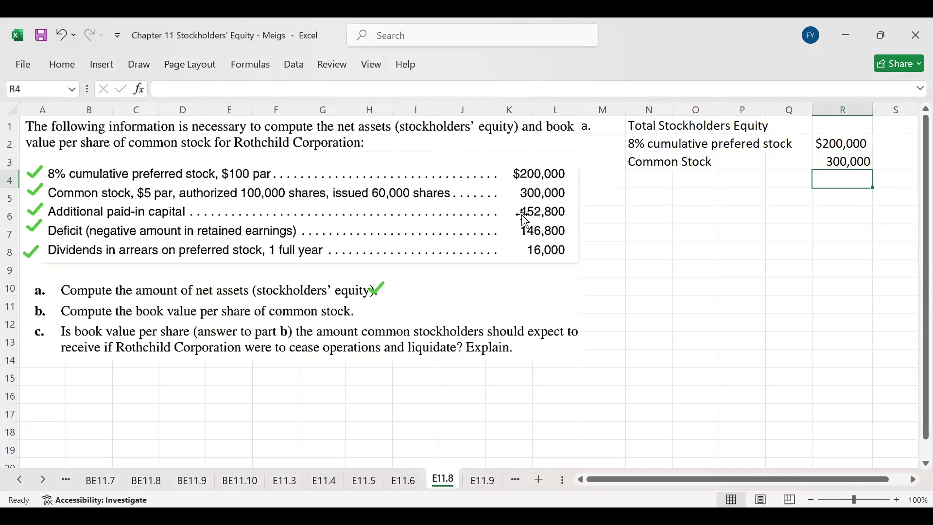
Step: Enter the label "Additional Paid in capital" in N4 and its amount of 452,800 in R4
click(652, 180)
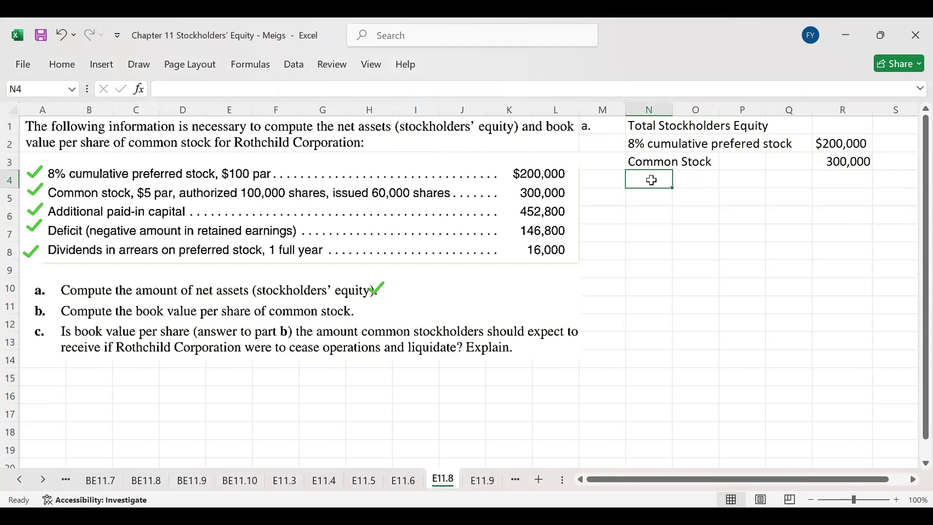
text(Additional)
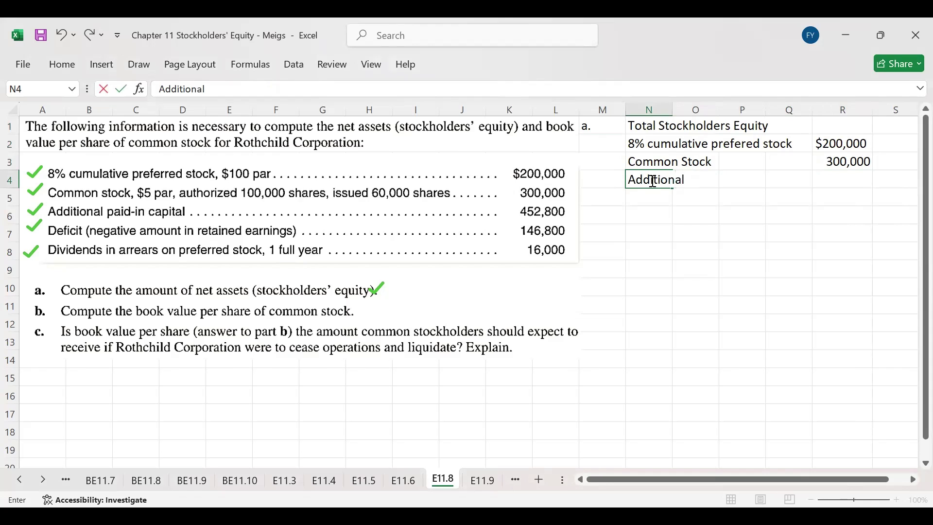
text( Paid in capital)
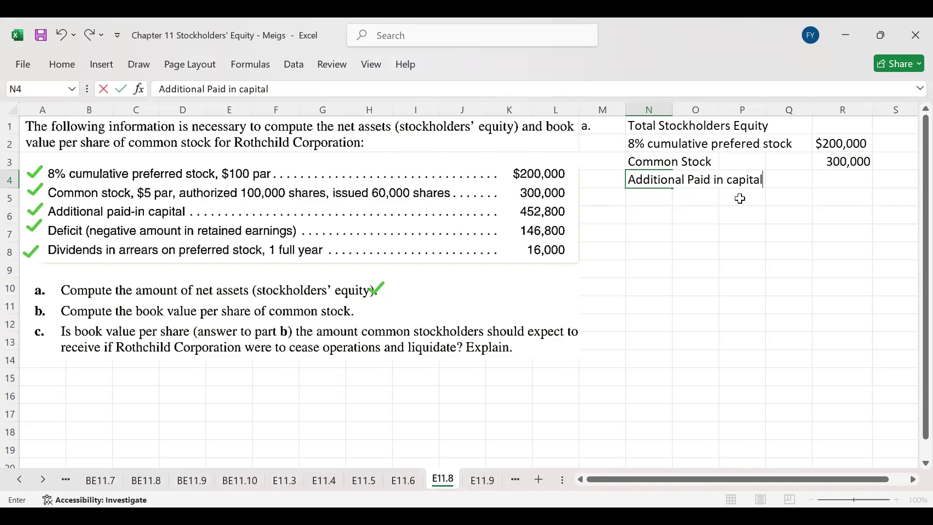
click(833, 179)
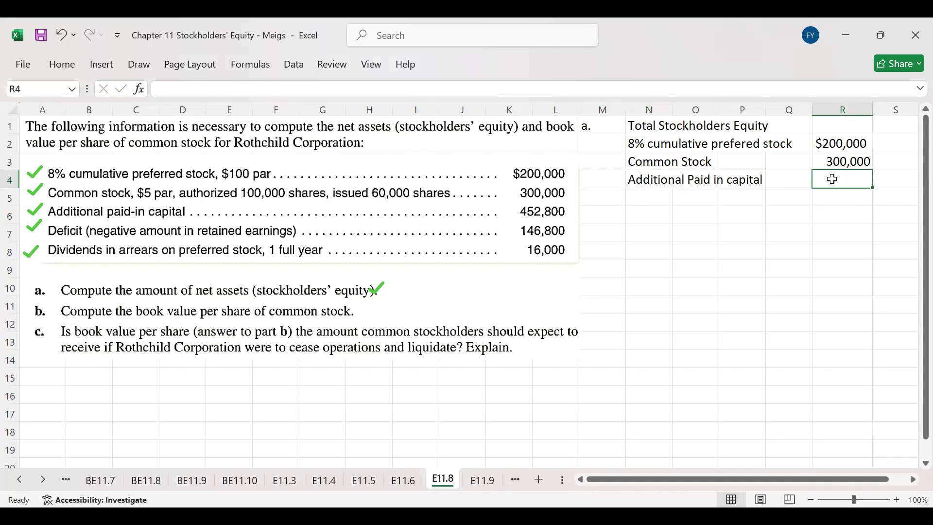
text(452)
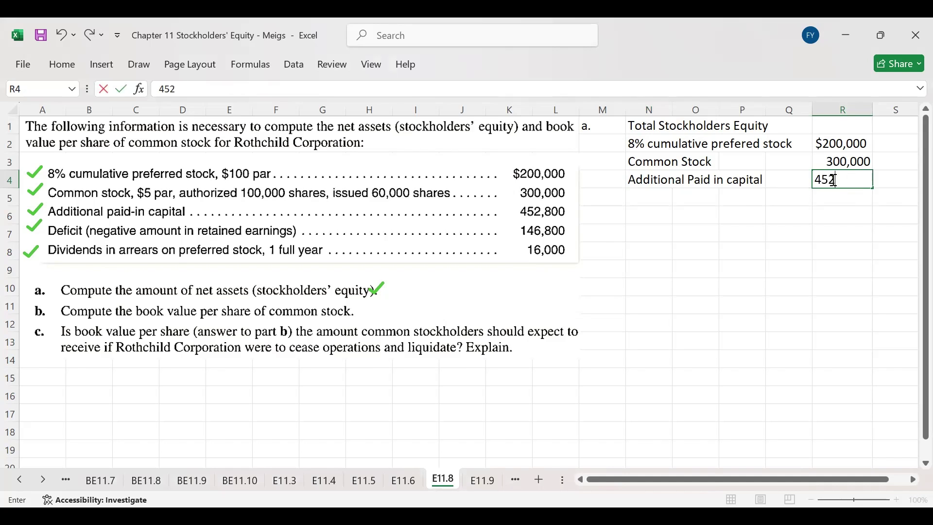
text(,800)
key(Return)
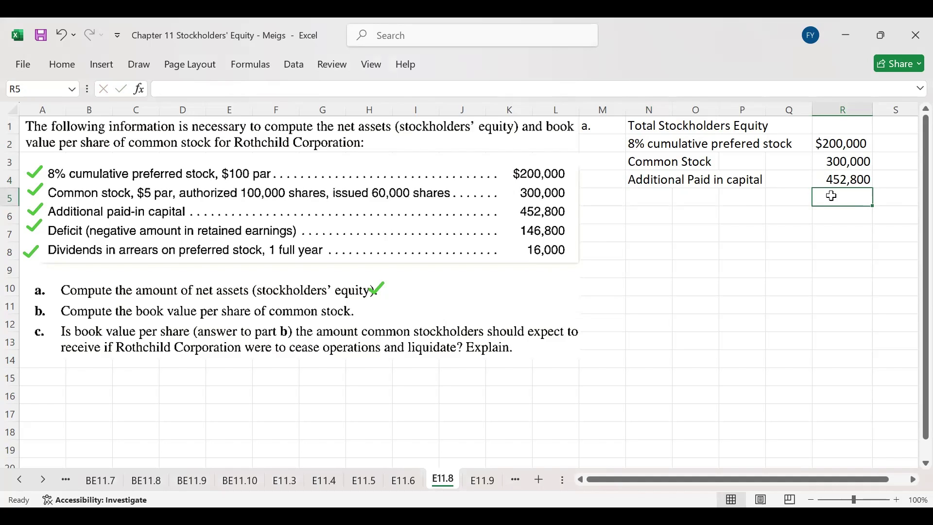
Step: Add the label "Total Paid in Capital" in N5 and sum R2:R4 in R5
click(650, 196)
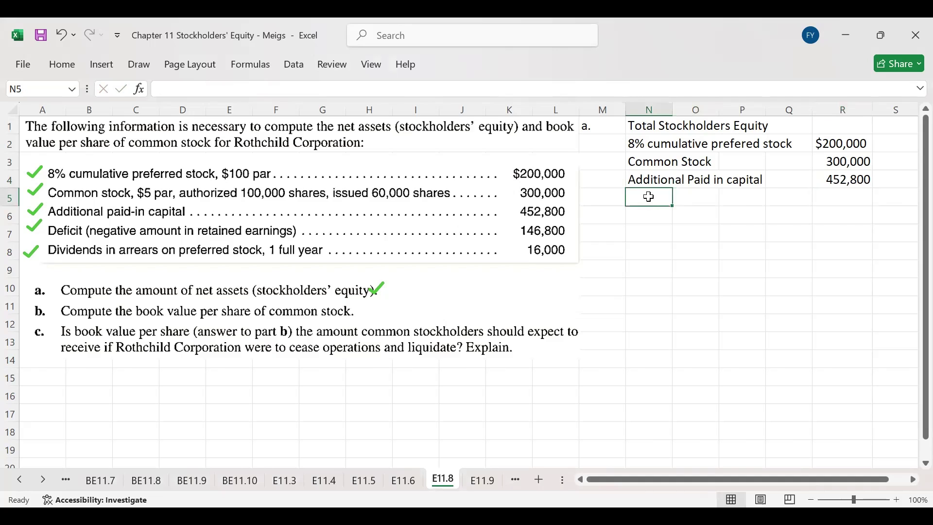
text(Total Pai)
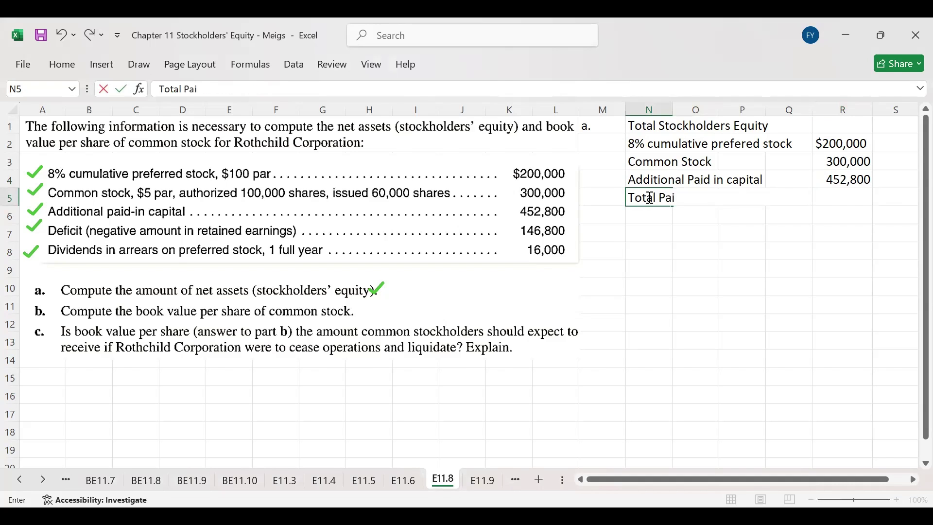
text(di)
key(BackSpace)
text(in Capital)
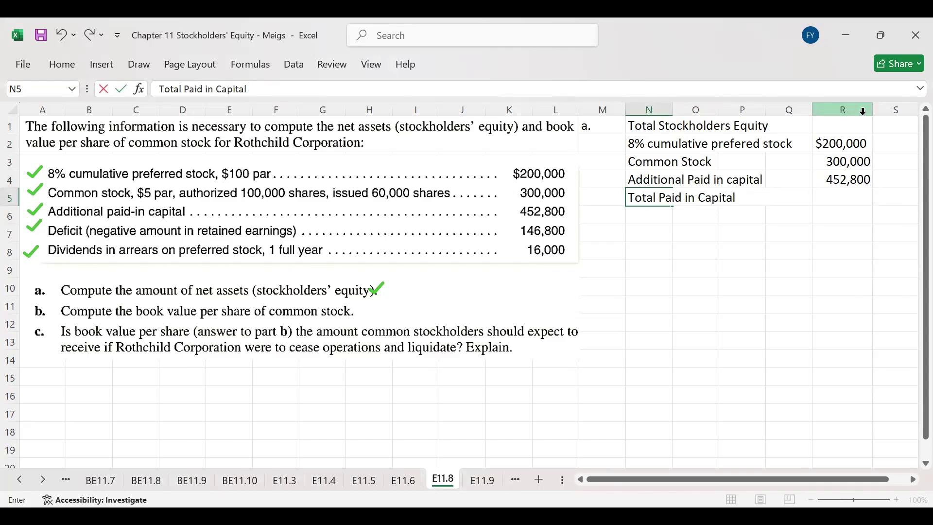
drag(841, 144, 842, 194)
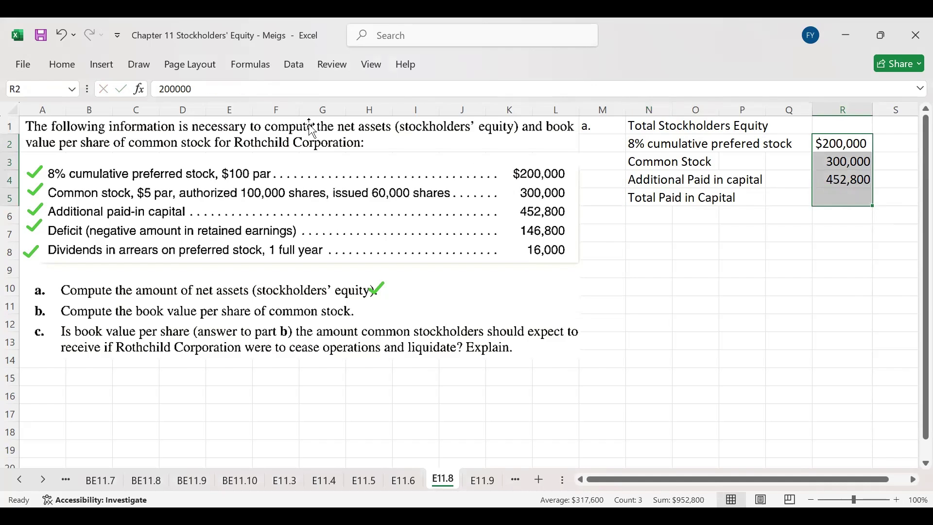
click(53, 68)
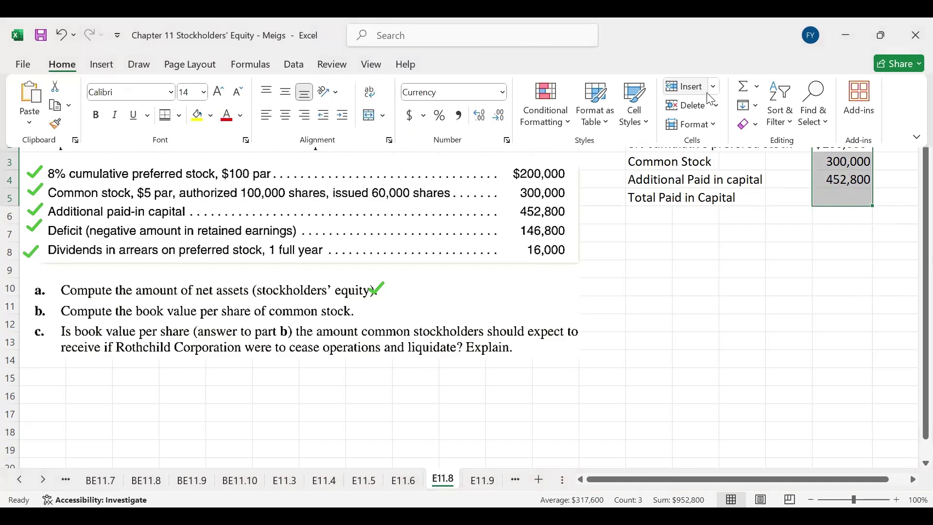
click(742, 87)
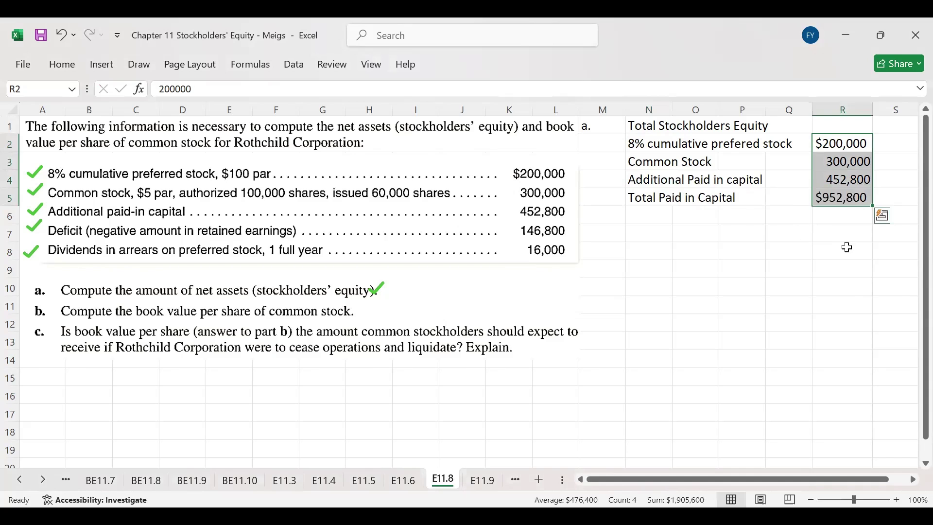
click(844, 233)
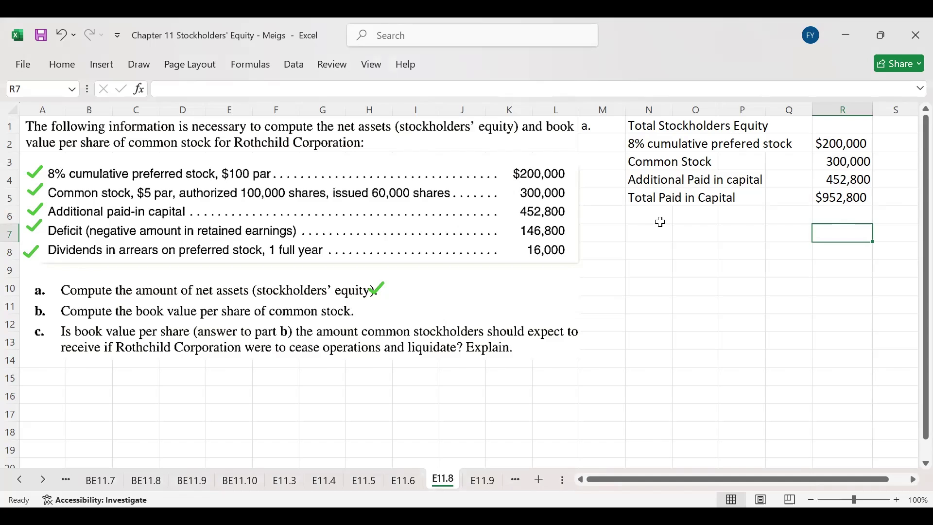
Step: Enter the label "Less: Retain Earnings Deficit" in N6 and the amount -146800 in R6
click(640, 217)
text(Less:)
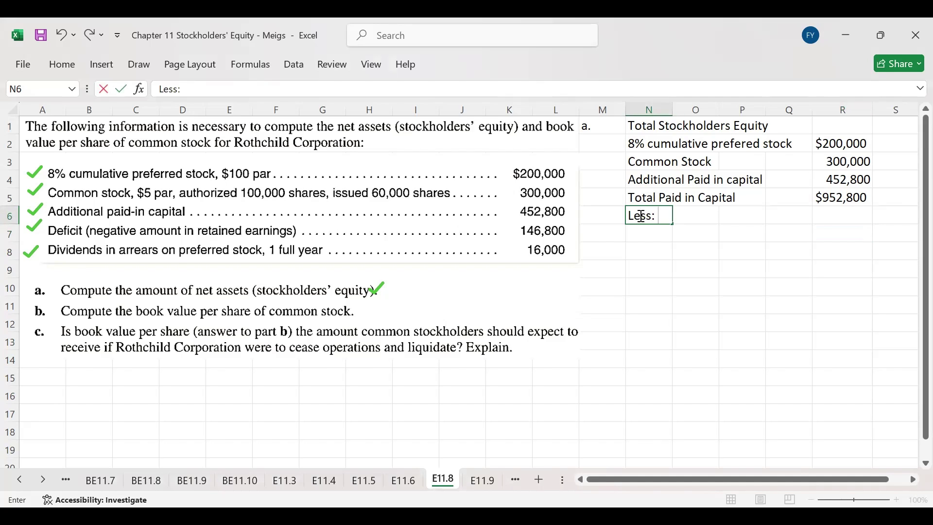
text( Retain E)
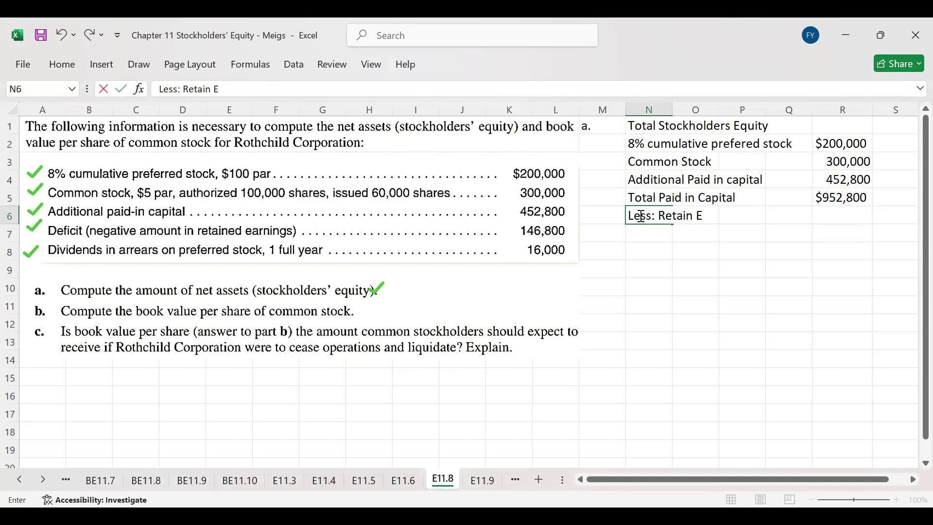
text(arnings De)
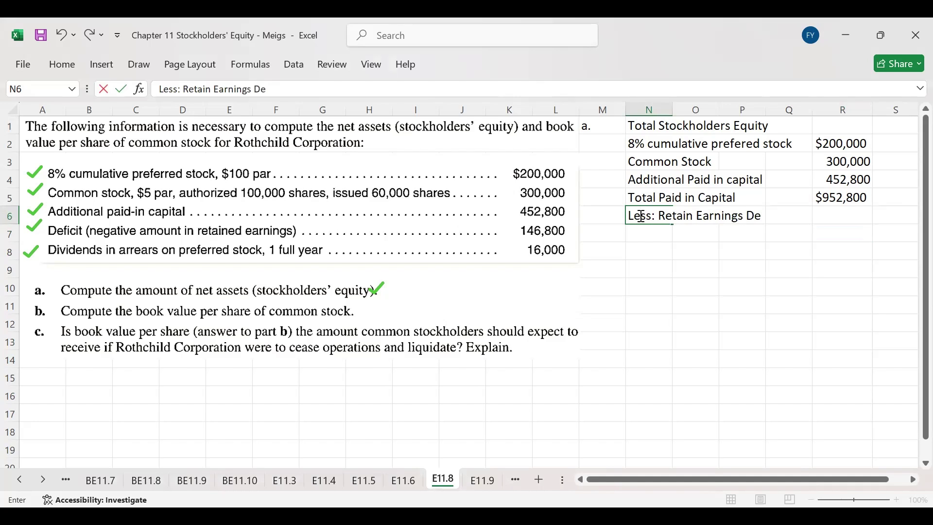
text(ficit)
key(Tab)
key(Tab)
key(Tab)
key(Tab)
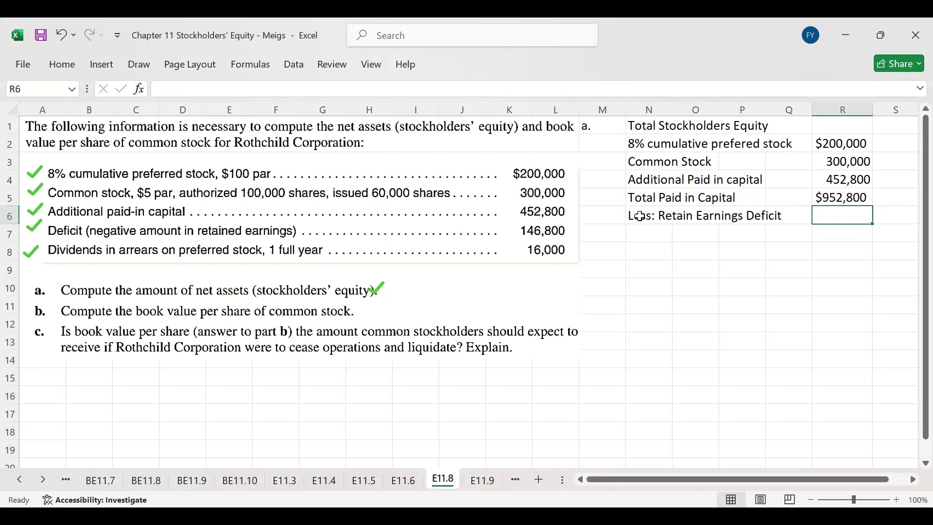
text(-)
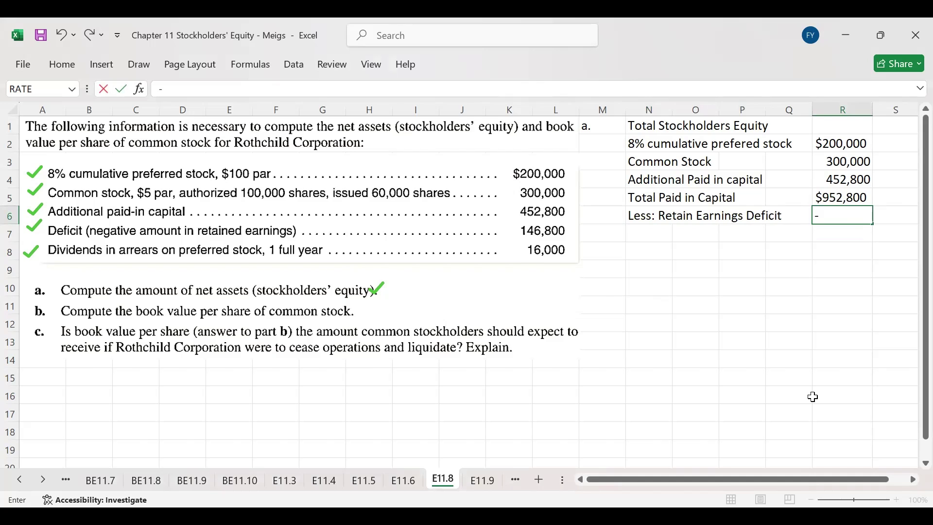
text(146800)
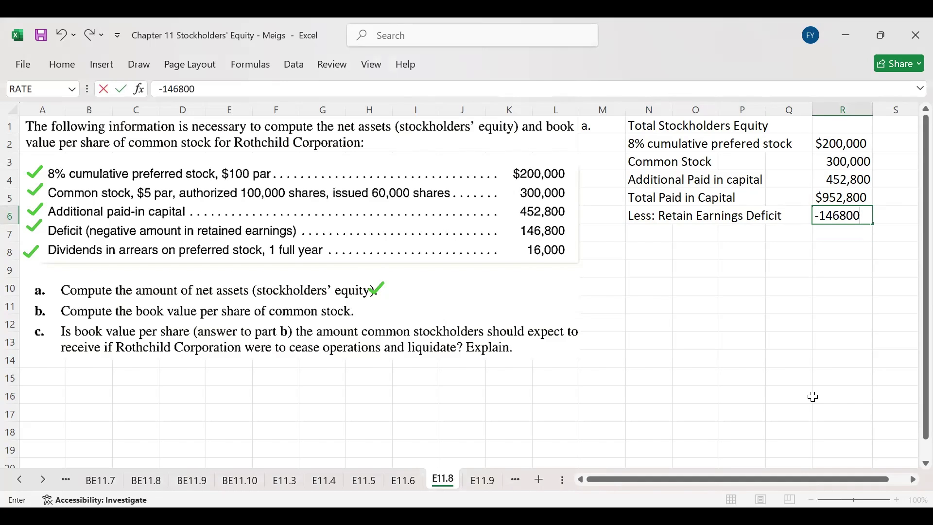
key(Return)
Step: Try to total the column R amounts in R7 with AutoSum over R2:R7, and clear R7 each time
click(836, 142)
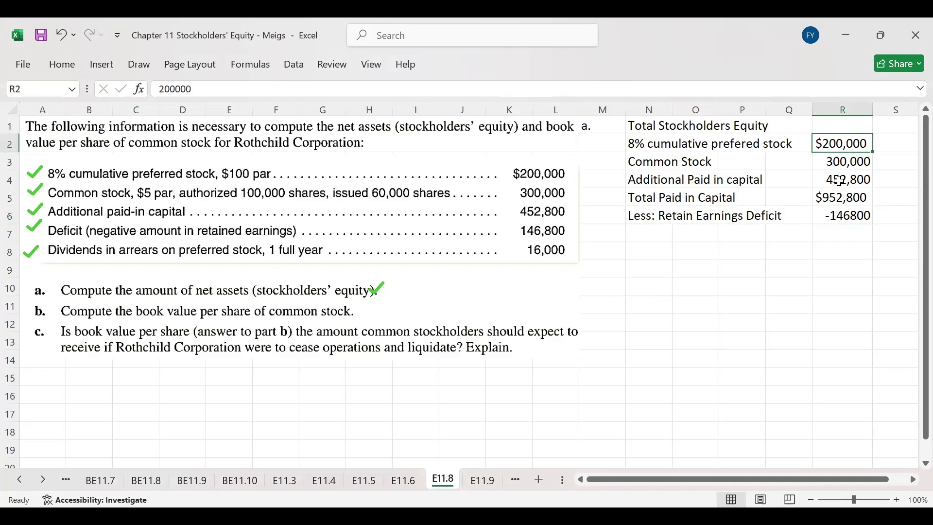
drag(840, 180, 841, 227)
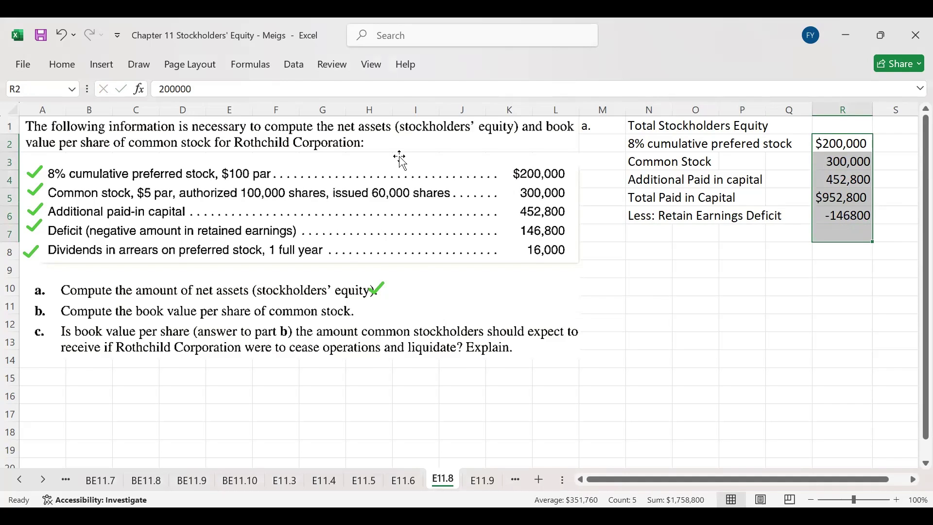
click(61, 67)
click(842, 258)
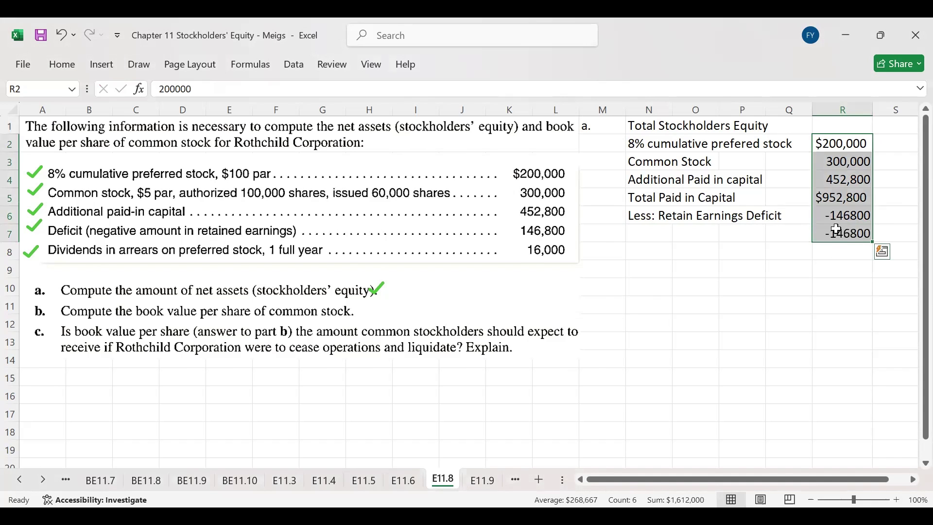
click(837, 237)
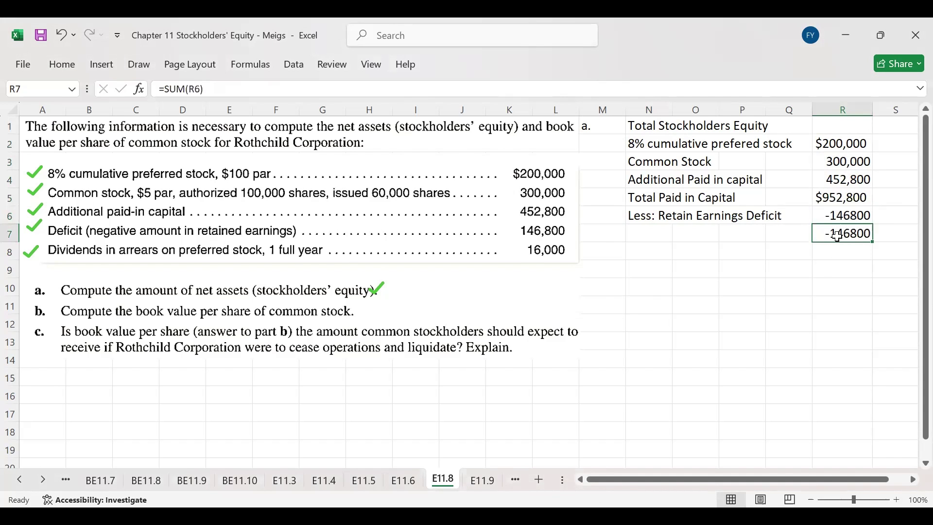
key(F2)
key(Escape)
key(Delete)
key(Return)
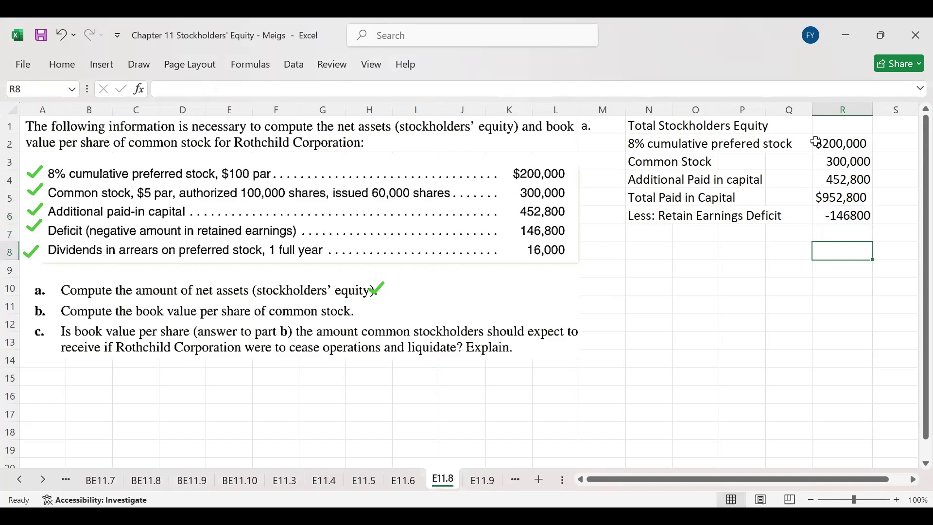
drag(821, 143, 837, 233)
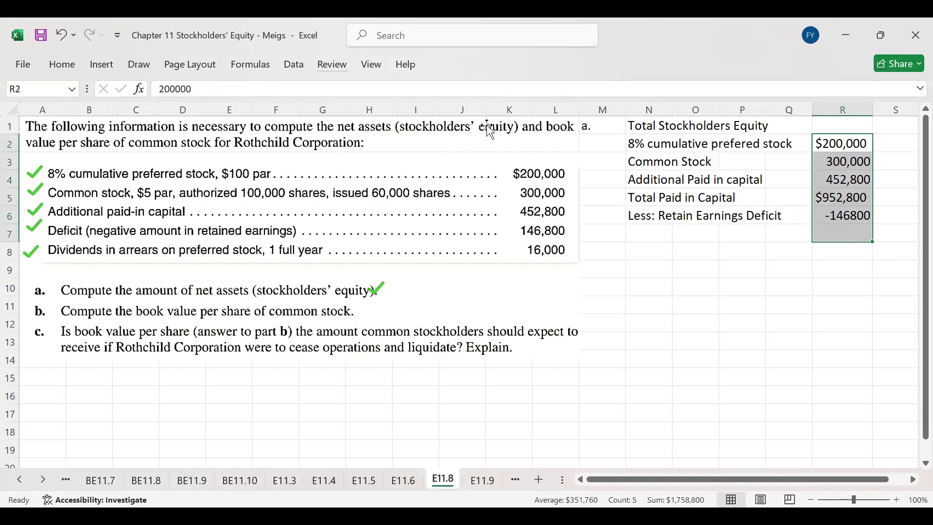
click(66, 69)
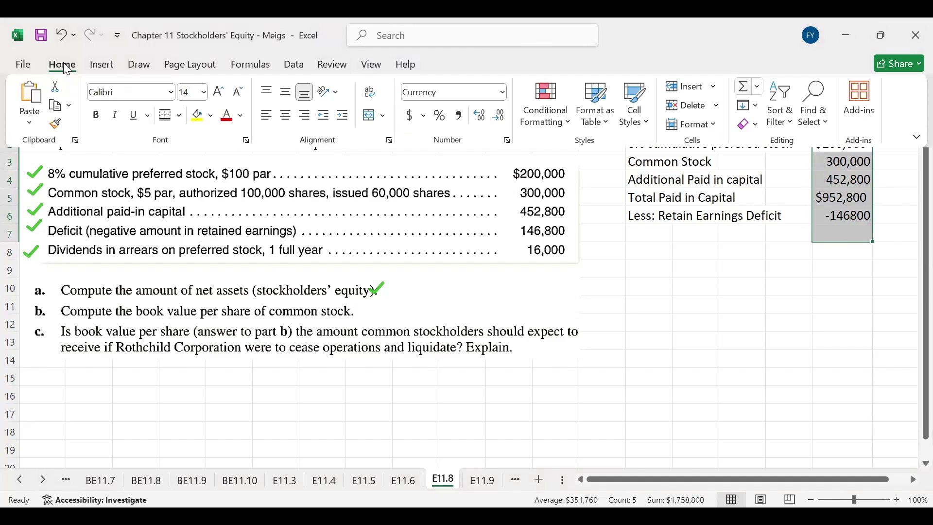
click(745, 85)
click(850, 235)
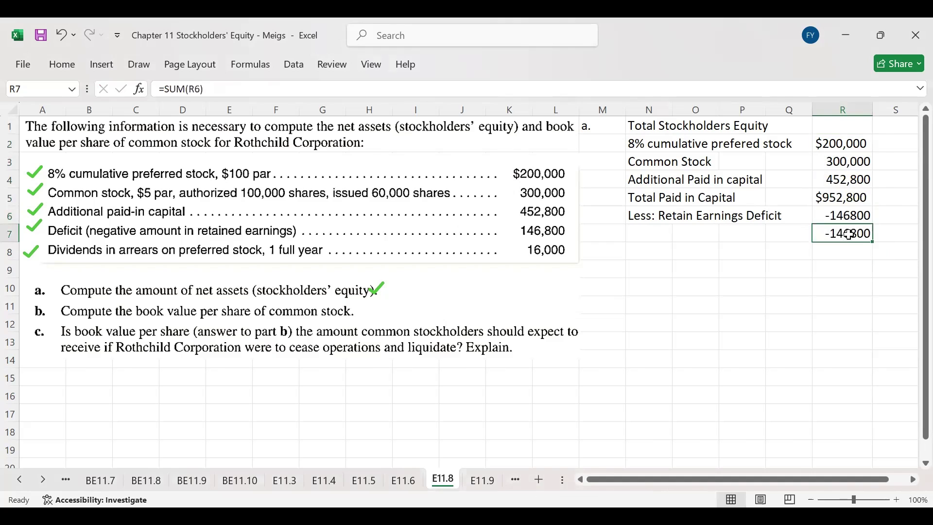
key(Delete)
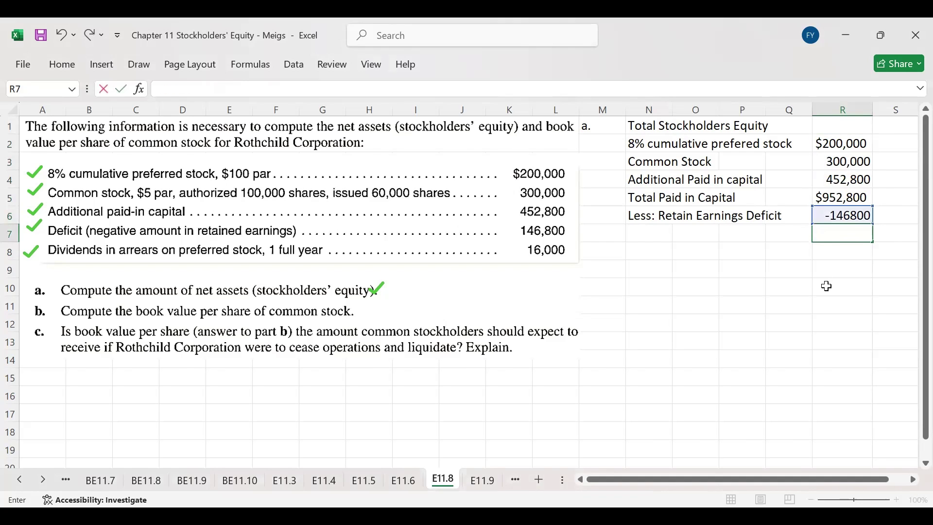
click(826, 285)
Step: Total R5:R6 in R7 with AutoSum to get the equity after the retained earnings deficit
click(830, 237)
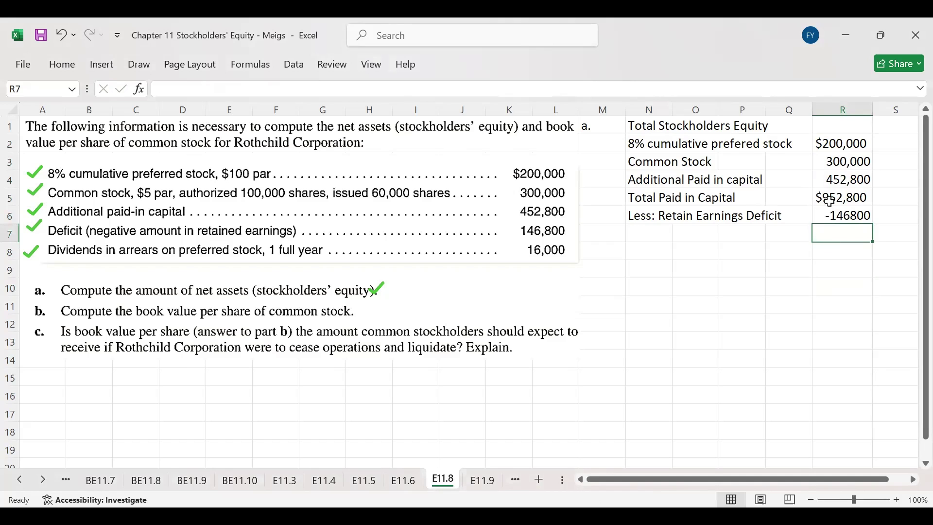
drag(832, 199, 833, 235)
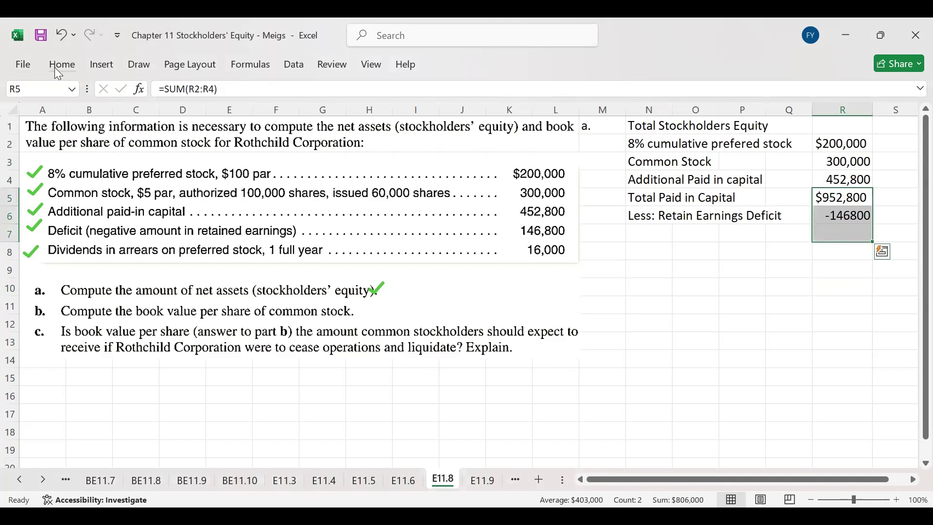
click(84, 57)
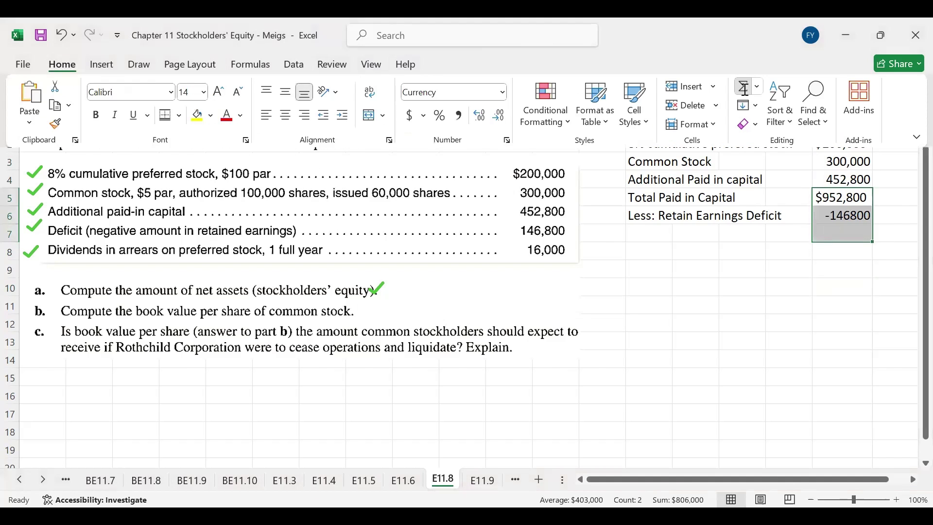
click(748, 89)
click(649, 235)
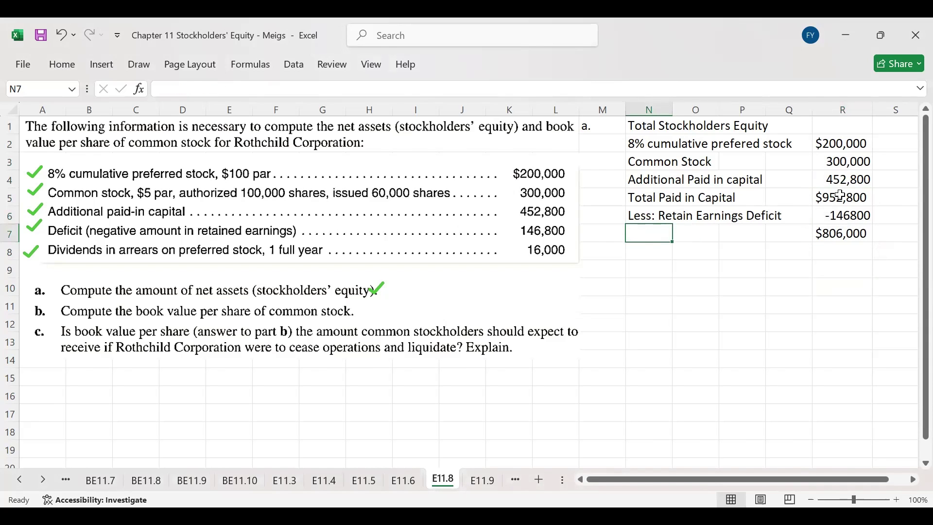
Step: Apply a bottom border to R4 and a top and double bottom border to the total in R7
click(837, 177)
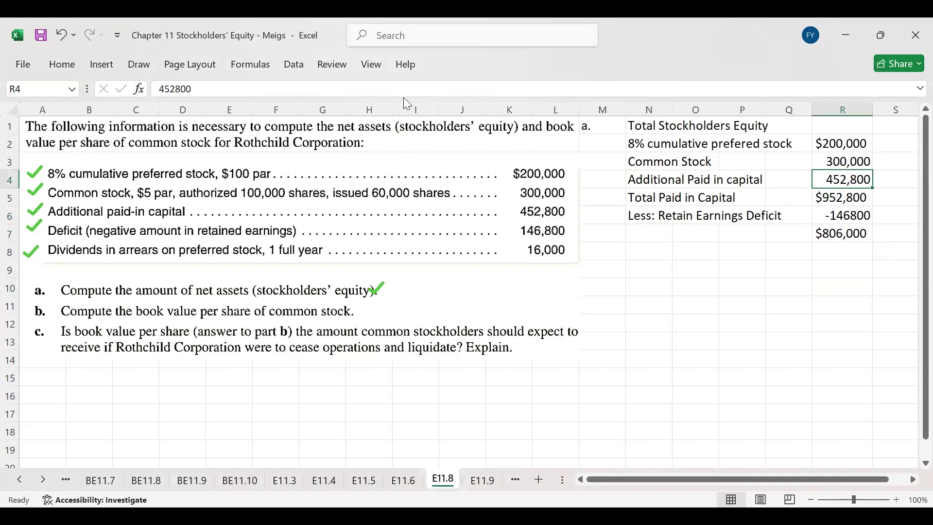
click(62, 64)
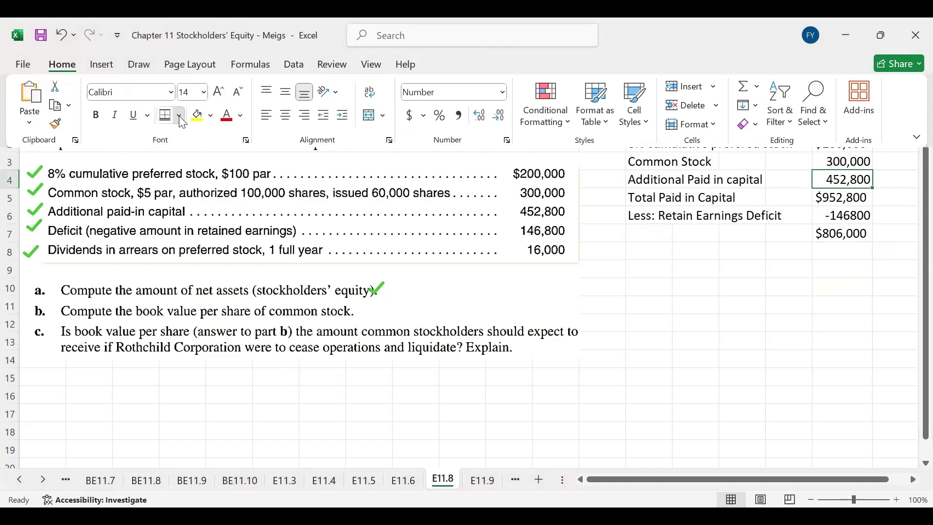
click(179, 115)
click(174, 164)
click(838, 234)
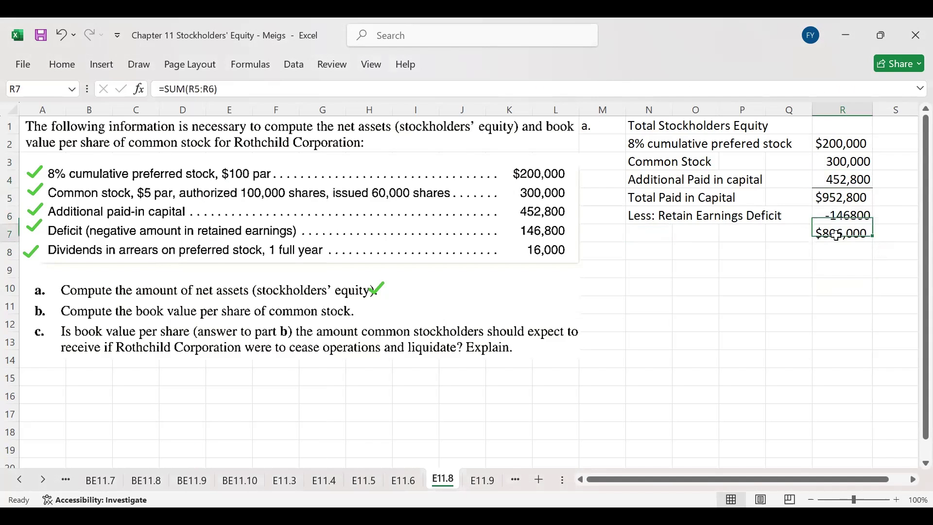
click(46, 64)
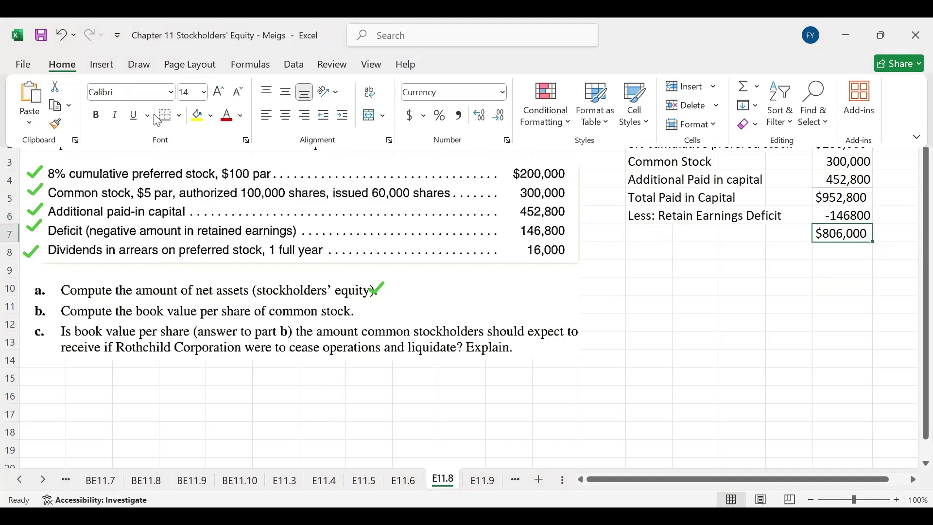
click(179, 117)
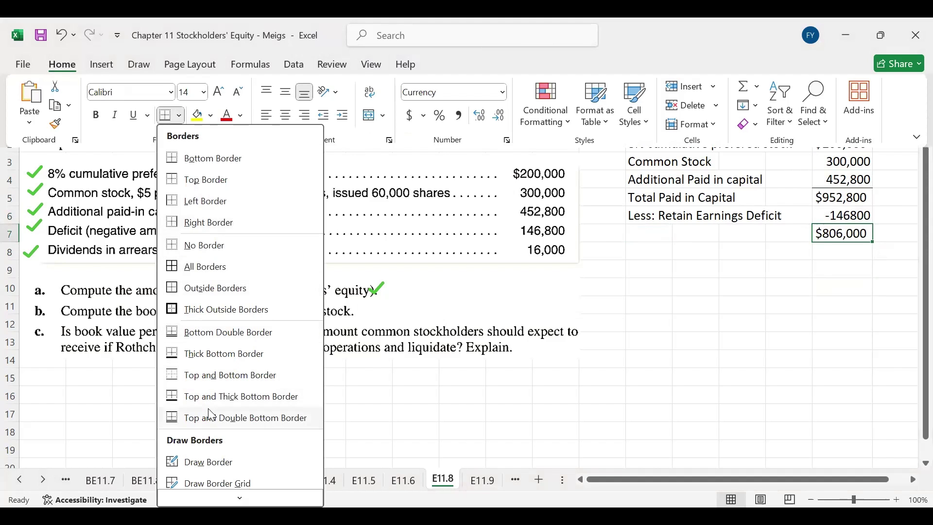
click(212, 417)
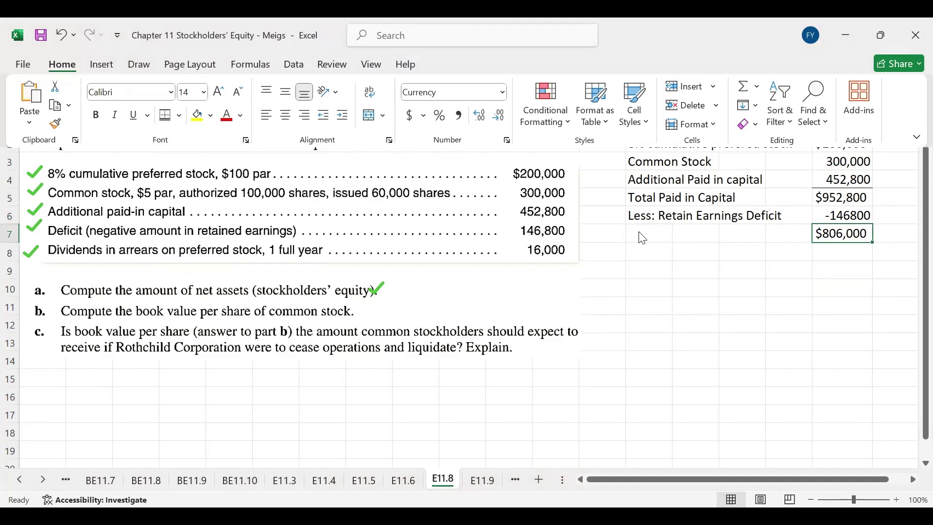
Step: Enter the label "Net Assets/ stockholders' equity" in N7
click(644, 237)
text(Net A)
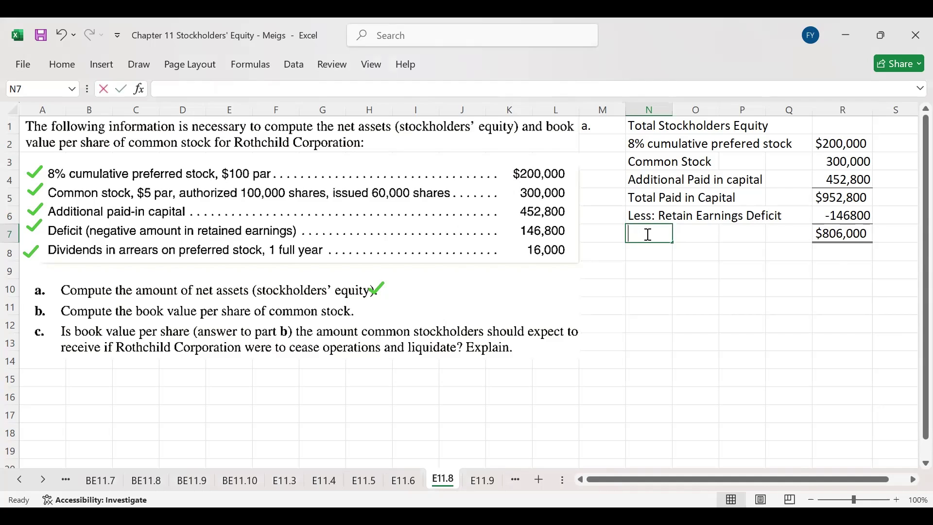
text(ssets)
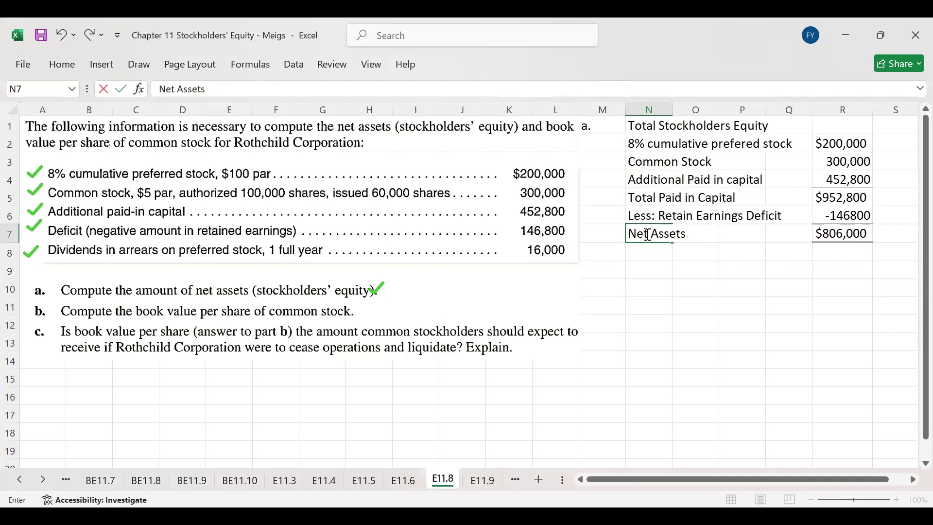
text(/ stockholder)
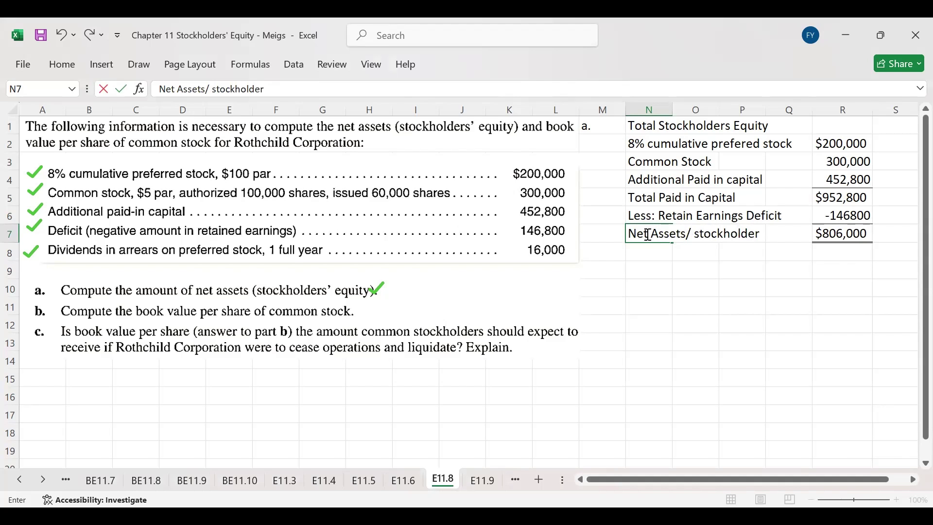
text(s' equity)
key(Return)
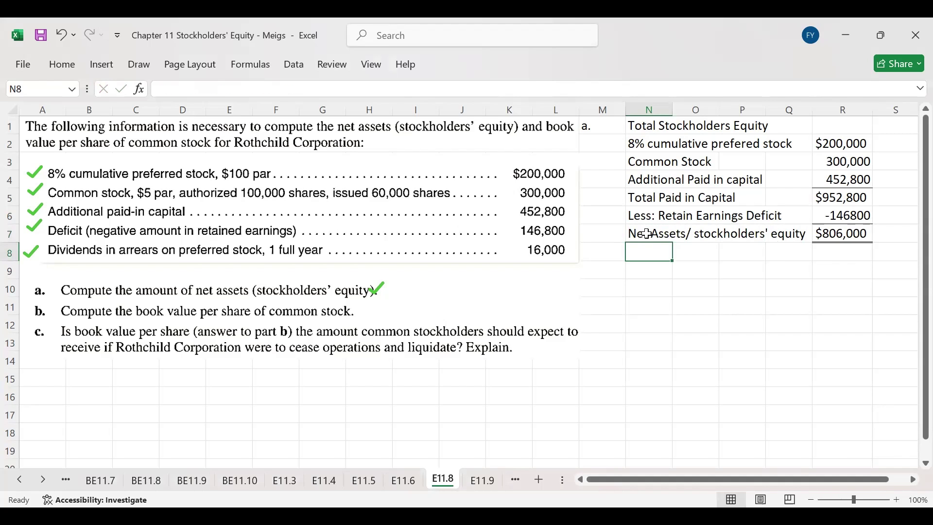
Step: Start part b by entering "b." in M9 and the heading "Book value" in N9
key(Down)
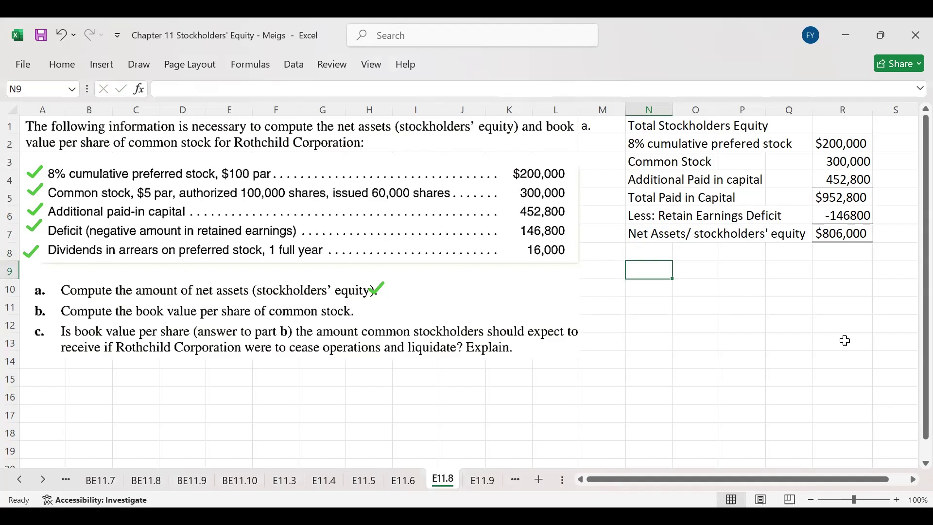
click(601, 270)
text(b.)
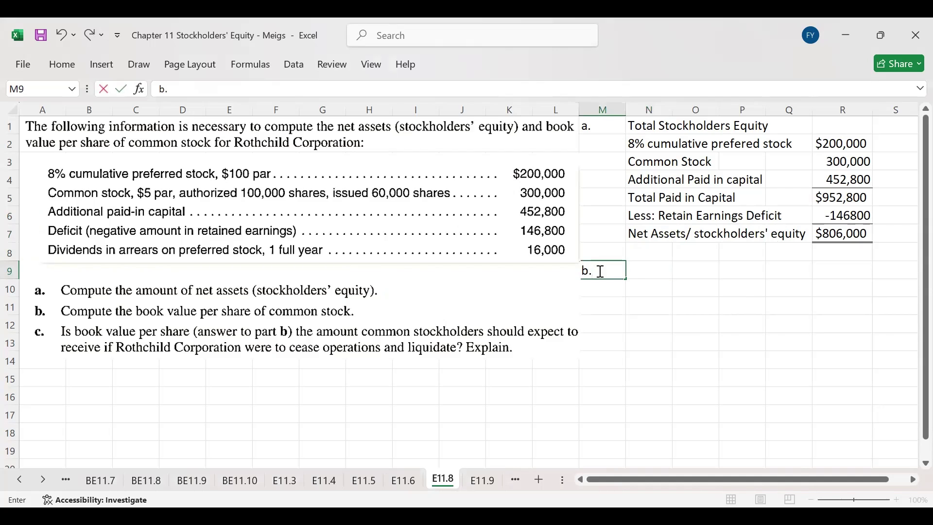
key(Tab)
text(Book value)
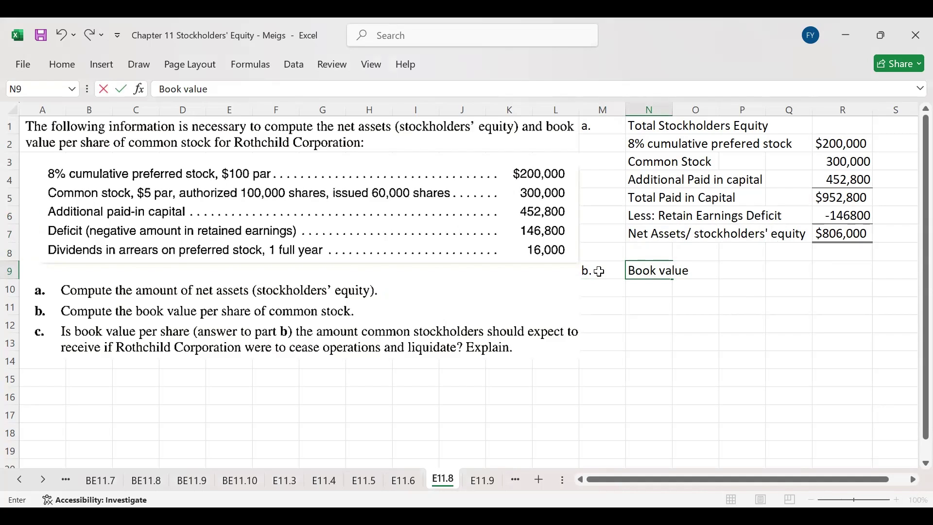
key(Return)
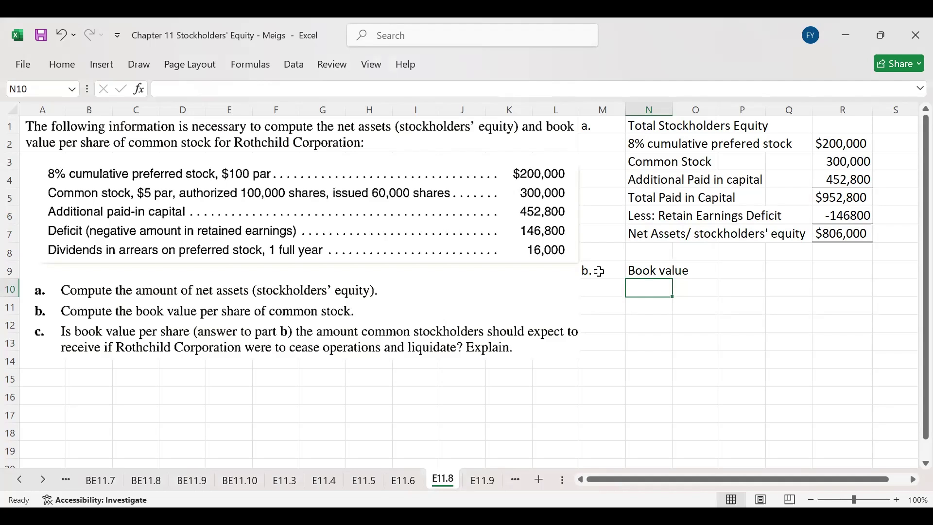
Step: Enter the label "Total Stockholders equity" in N10 and its amount of $806,000 in R10
text(Total St)
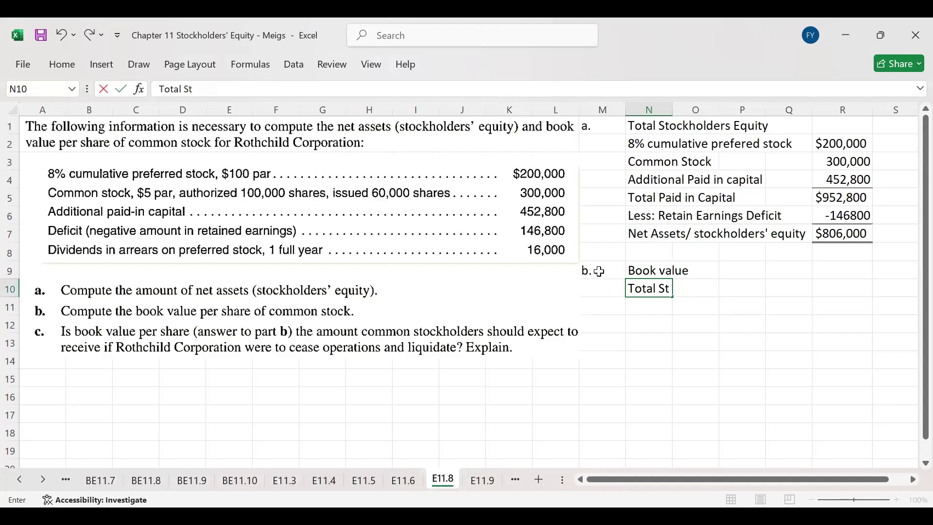
text(ockholder)
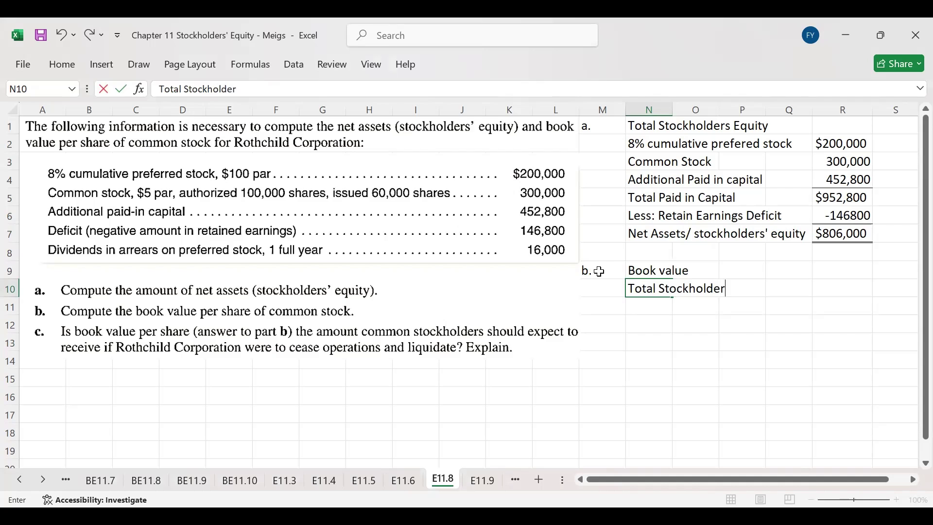
text(s equity)
click(835, 285)
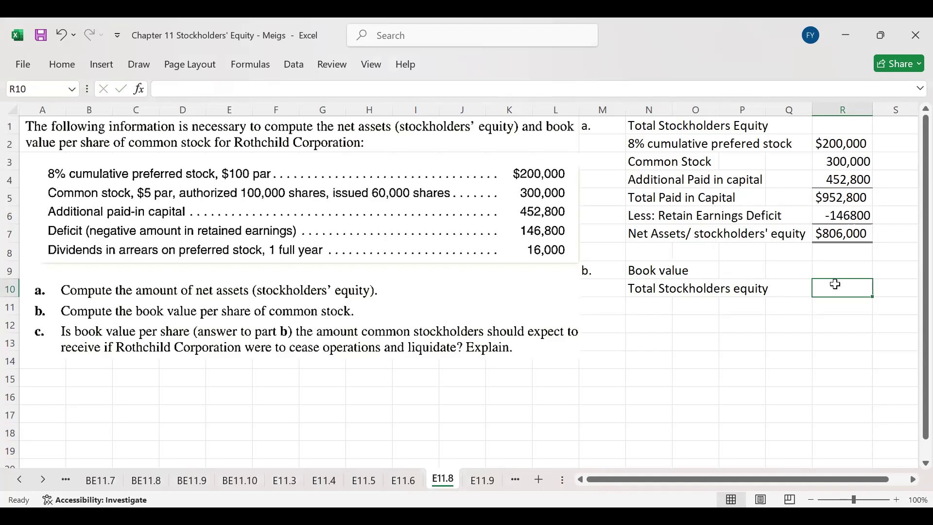
text($80)
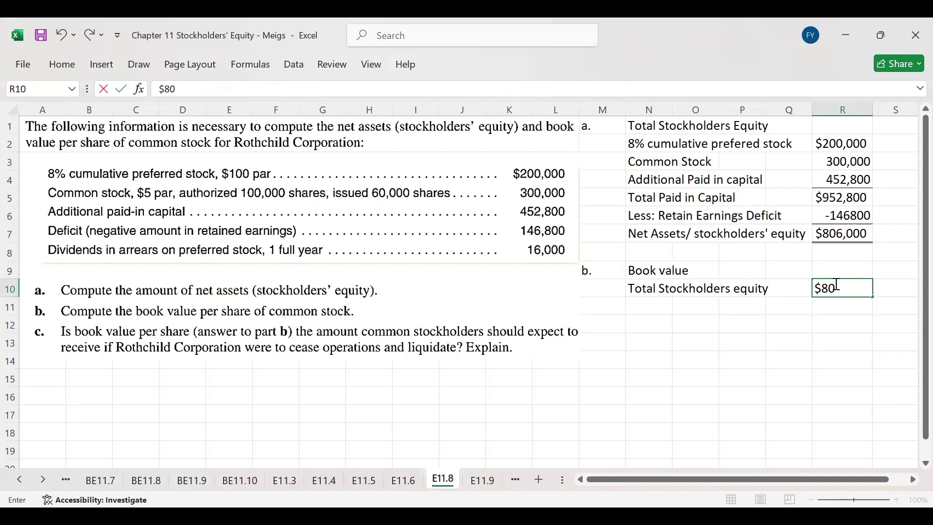
text(6000)
key(Return)
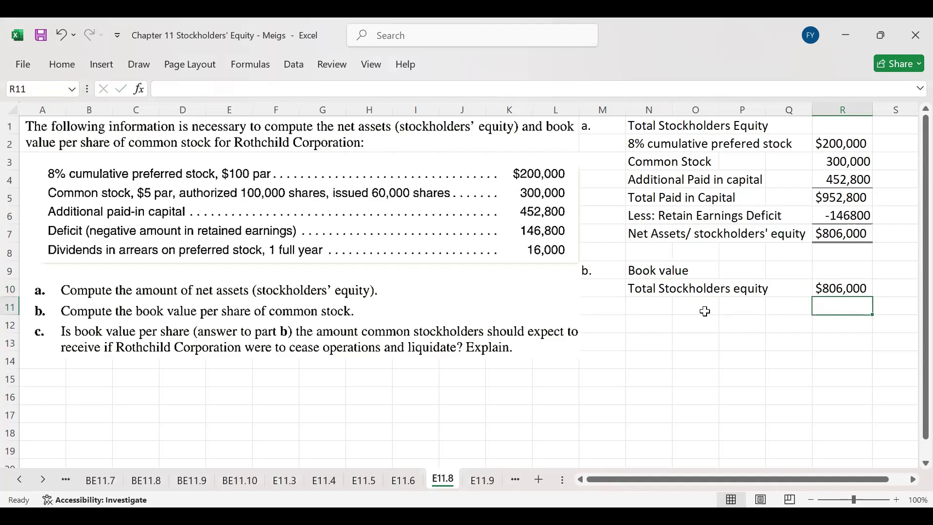
Step: Enter the label "Preferred Stock" in N11 and the deduction -200,000 in R11
click(643, 305)
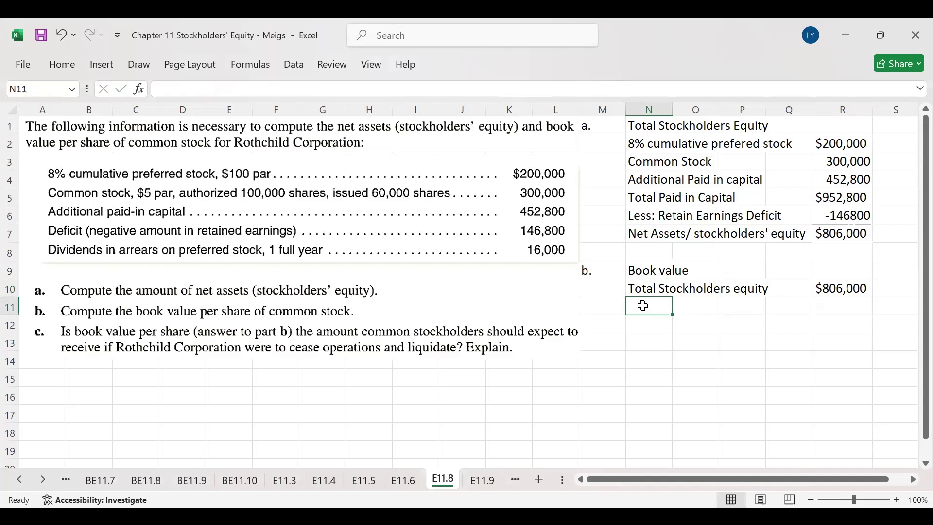
text(Preferred)
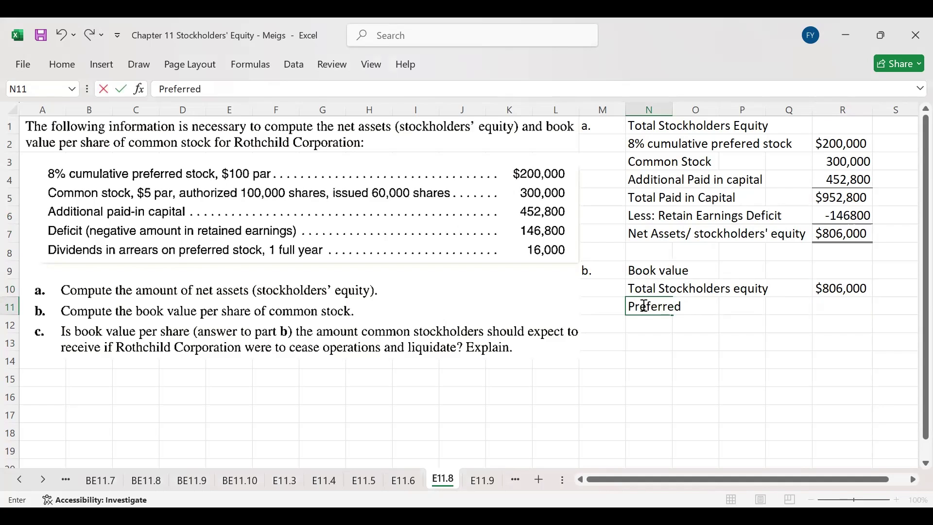
text( Stock)
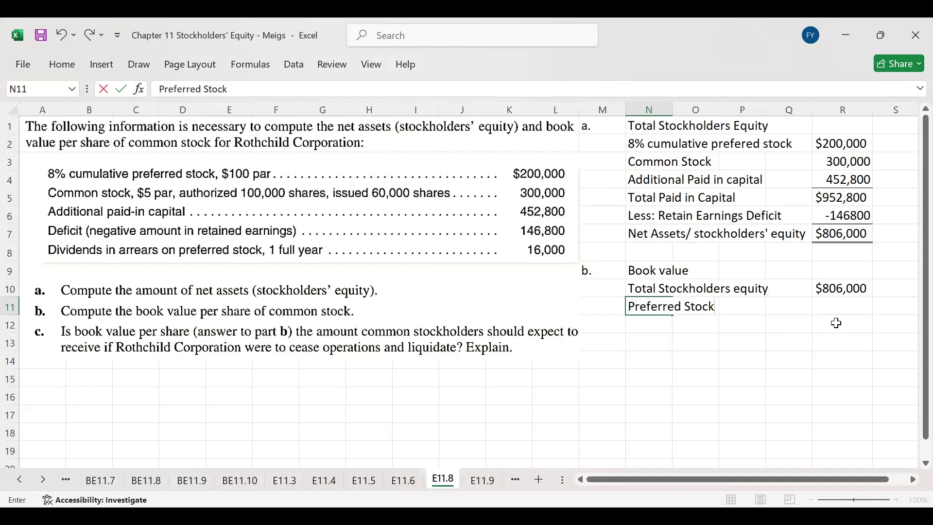
click(834, 308)
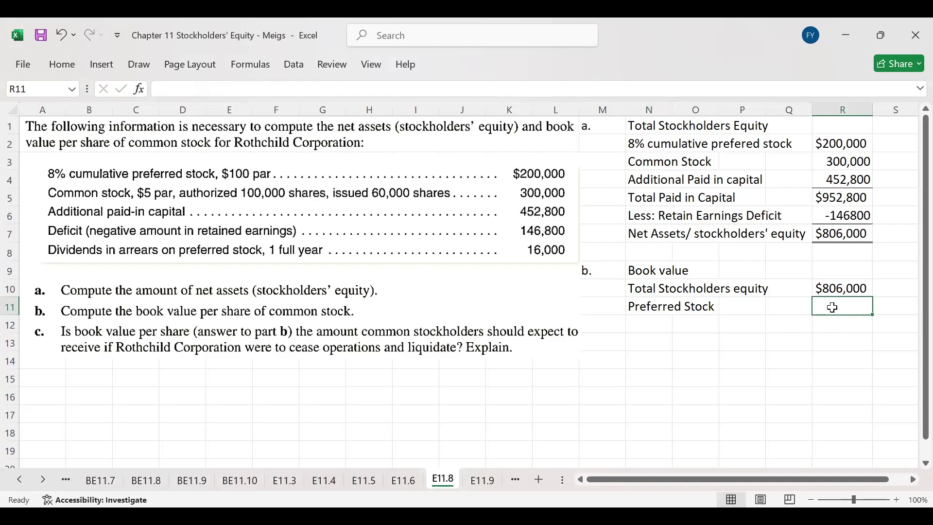
text(-200,000)
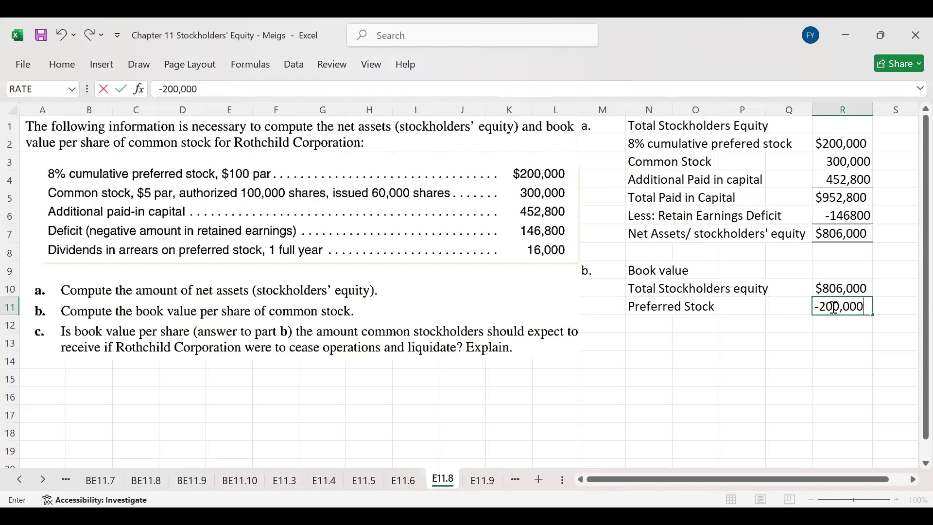
key(Return)
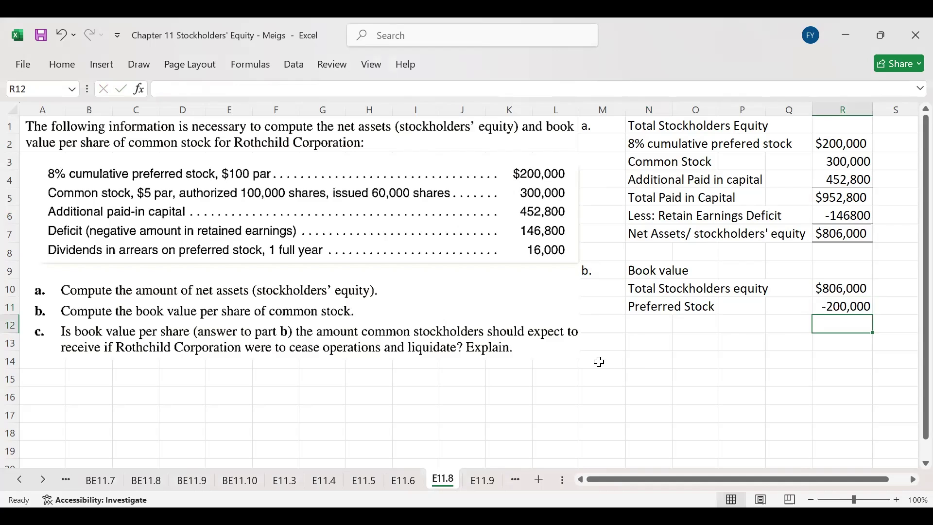
Step: Enter the label "Dividends on Preferred Stock" in N12 and the deduction -16,000 in R12
click(646, 323)
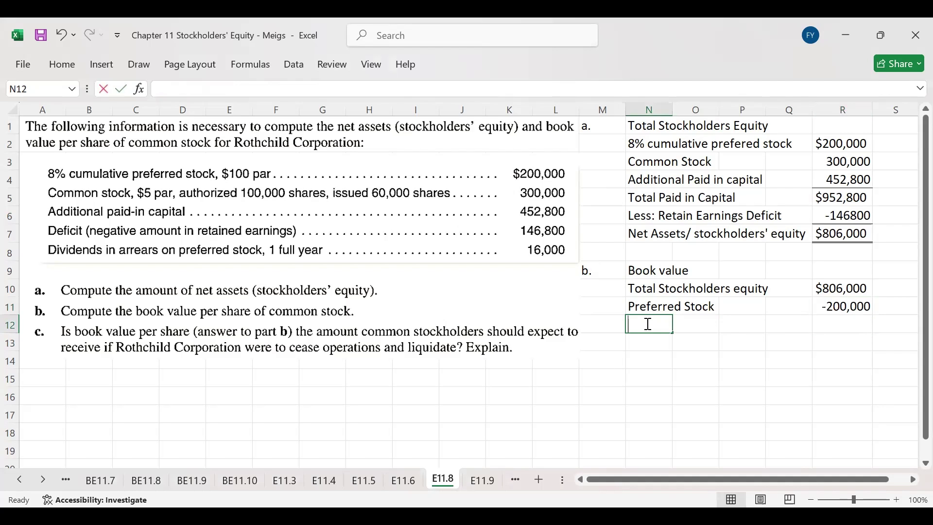
text(Dividends on)
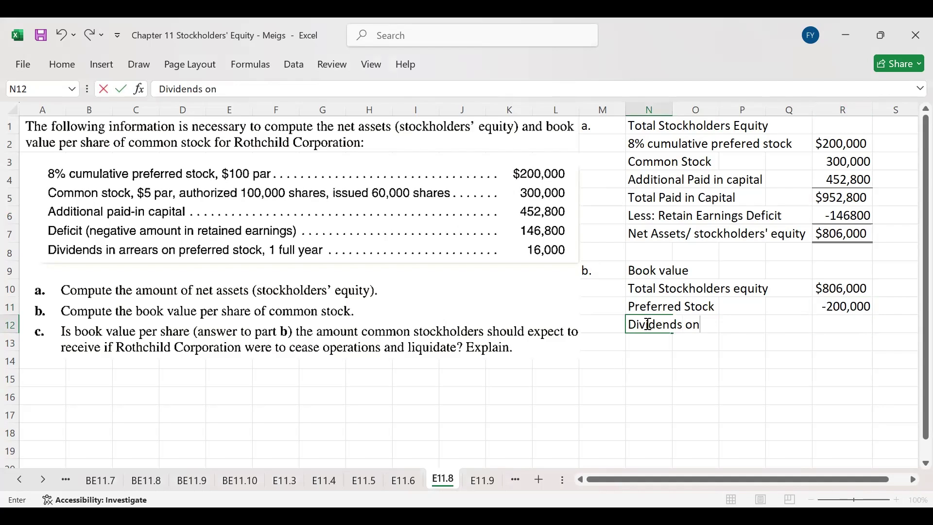
text( Preferred Stock)
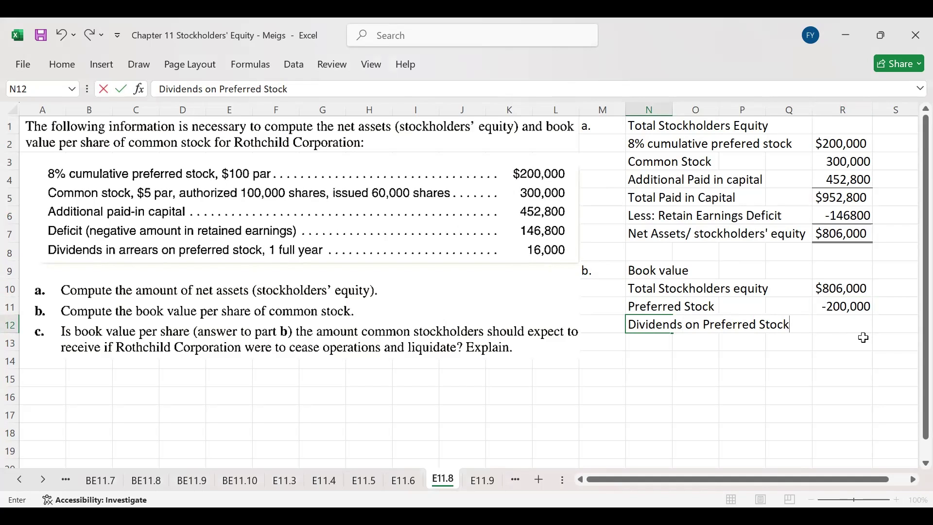
click(843, 324)
text(-)
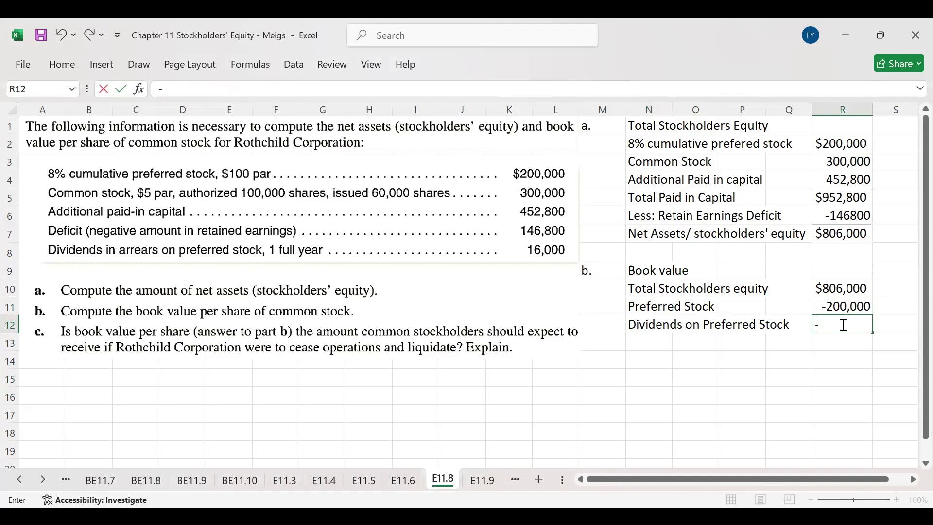
text(16,000)
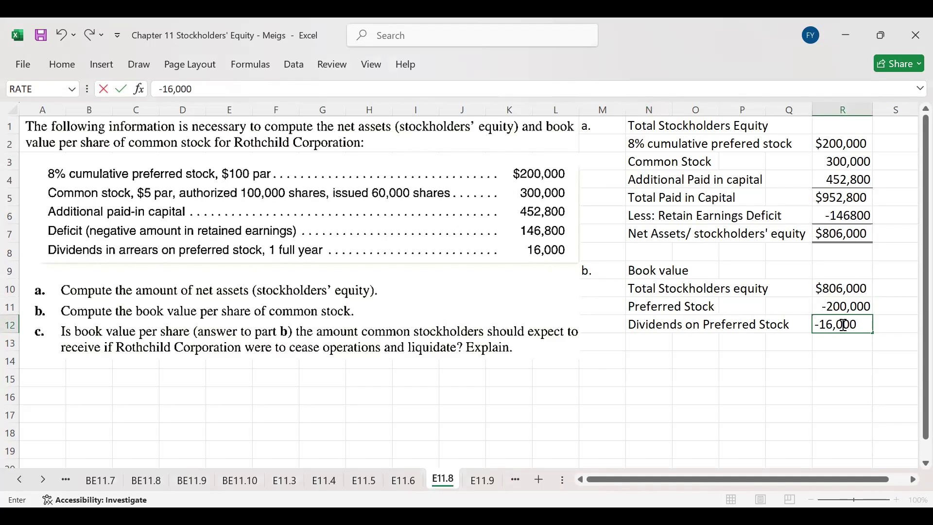
key(Return)
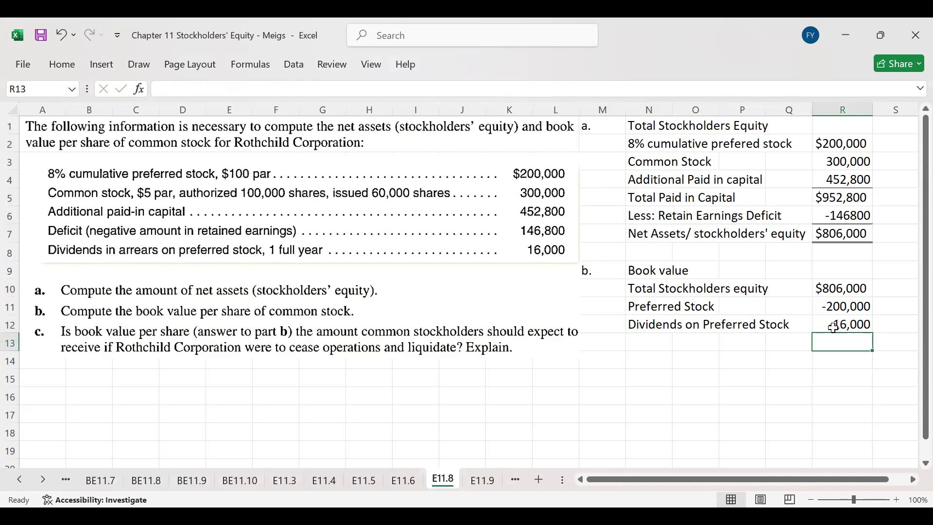
Step: Sum R10:R12 into R13 and add top and bottom borders to that total
drag(843, 288, 839, 339)
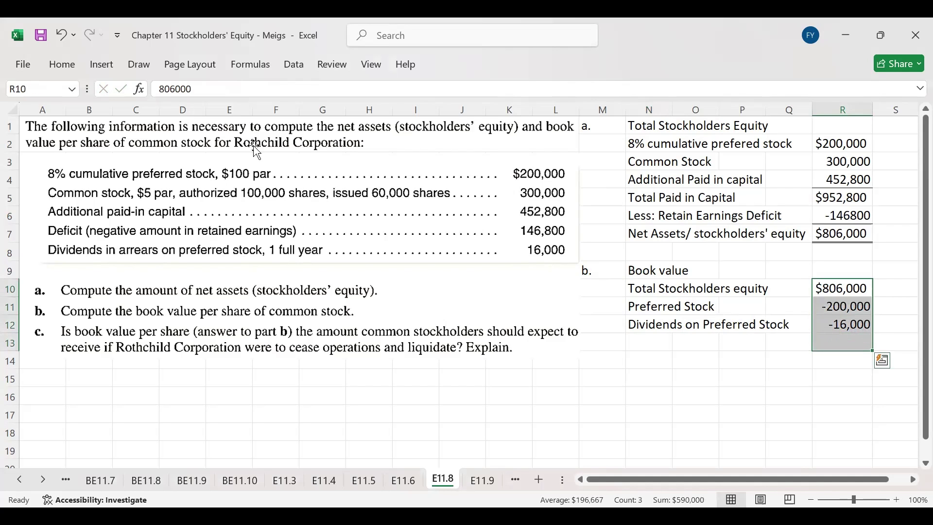
click(74, 70)
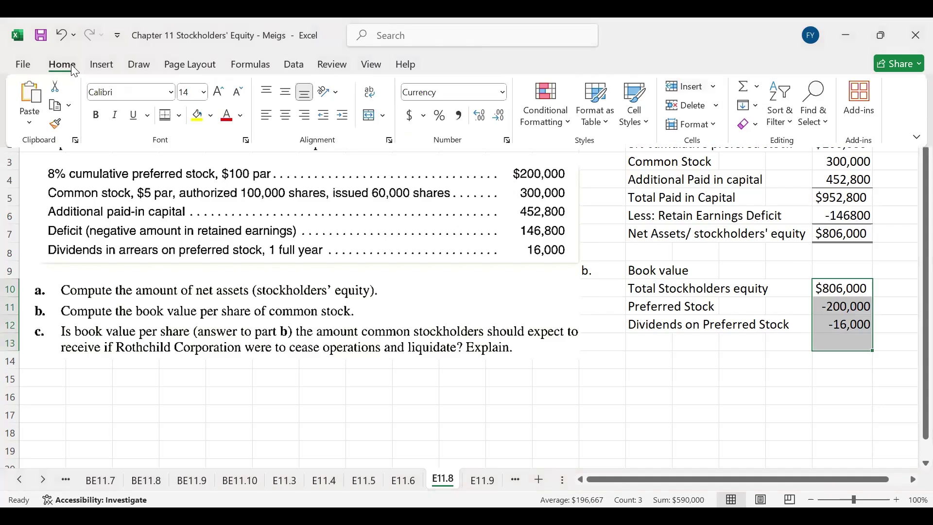
click(827, 82)
click(838, 345)
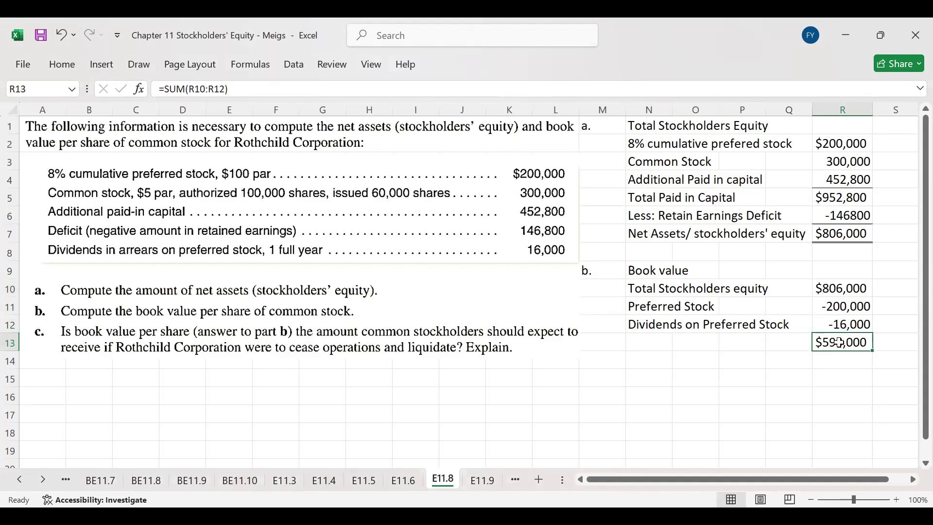
click(62, 64)
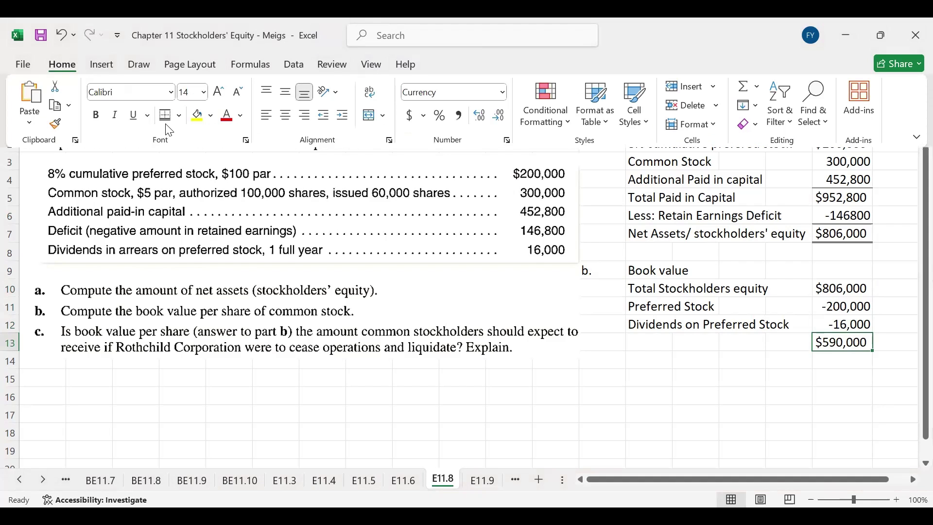
Step: Label the total in row 13 by entering "Common equity" in N13
click(645, 345)
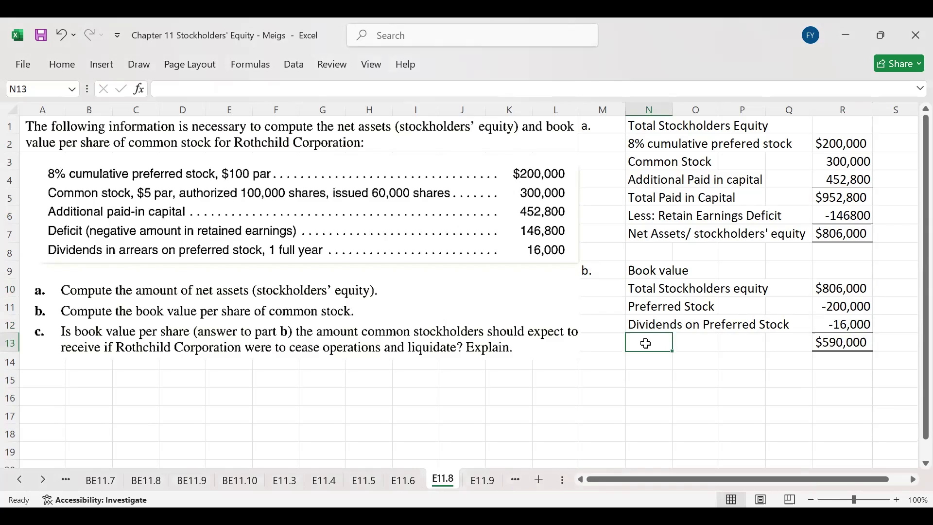
text(Common)
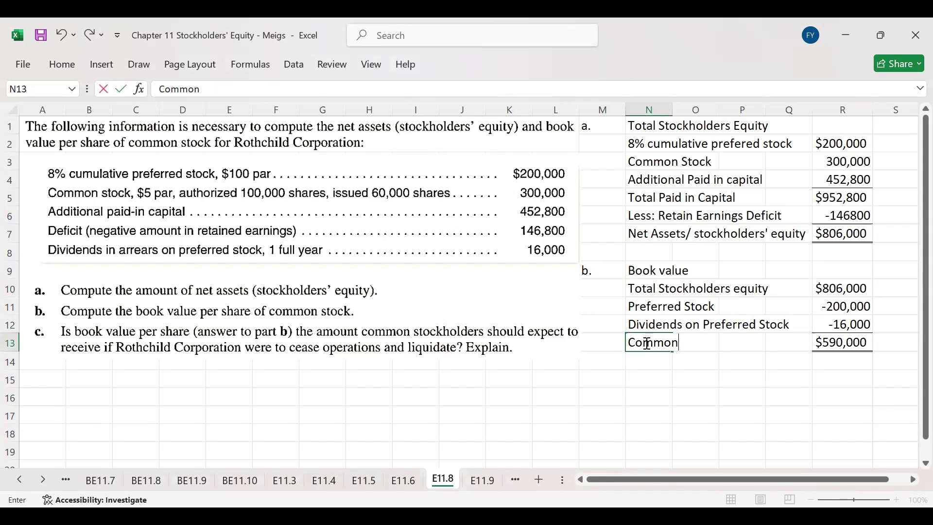
text( equity)
key(Return)
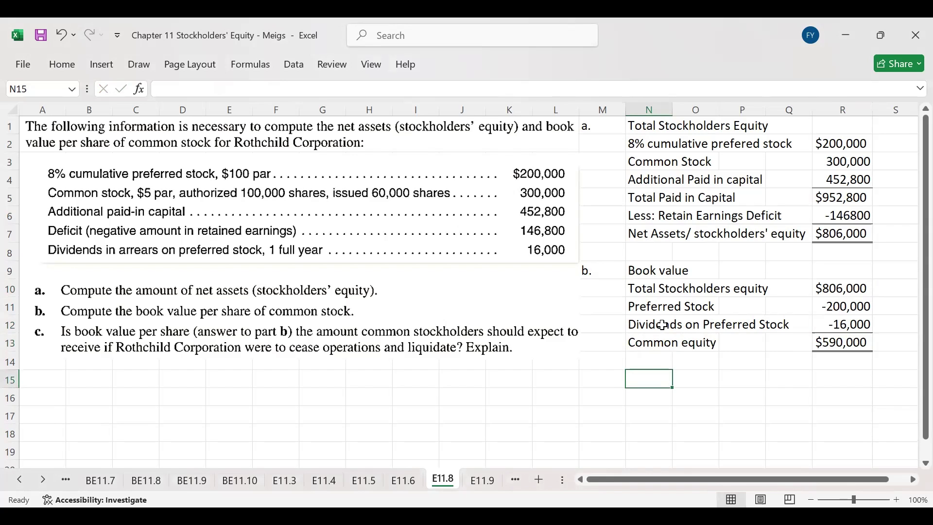
click(648, 343)
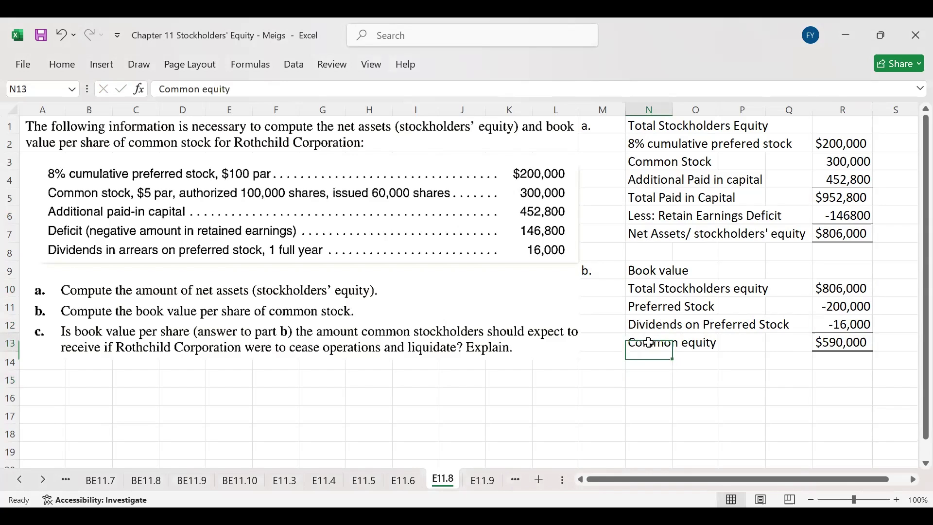
Step: Enter the label "Book Vlaue =" in N15
click(640, 378)
text(B)
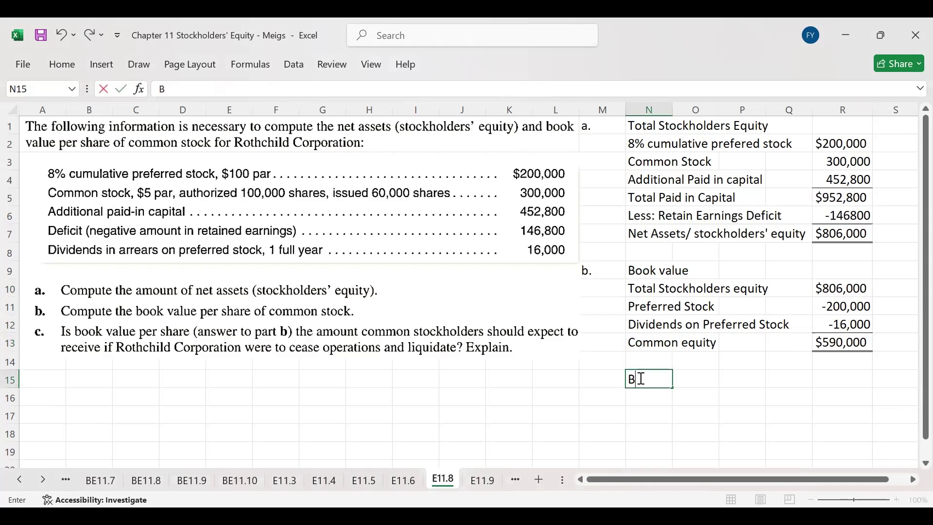
text(ook Vlaue)
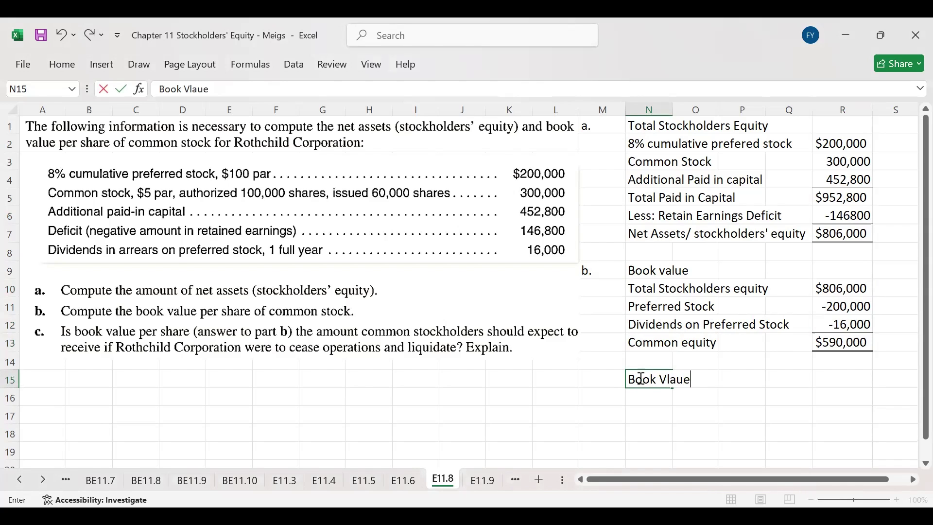
text( =)
key(Right)
key(Right)
key(Right)
key(Right)
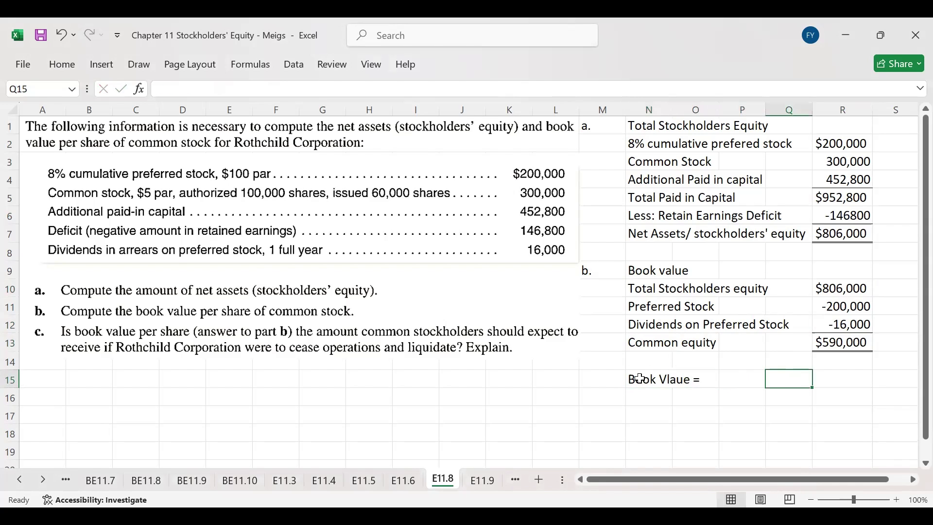
Step: Calculate the book value per share in R15 with the formula =590000/60000
text(590000/)
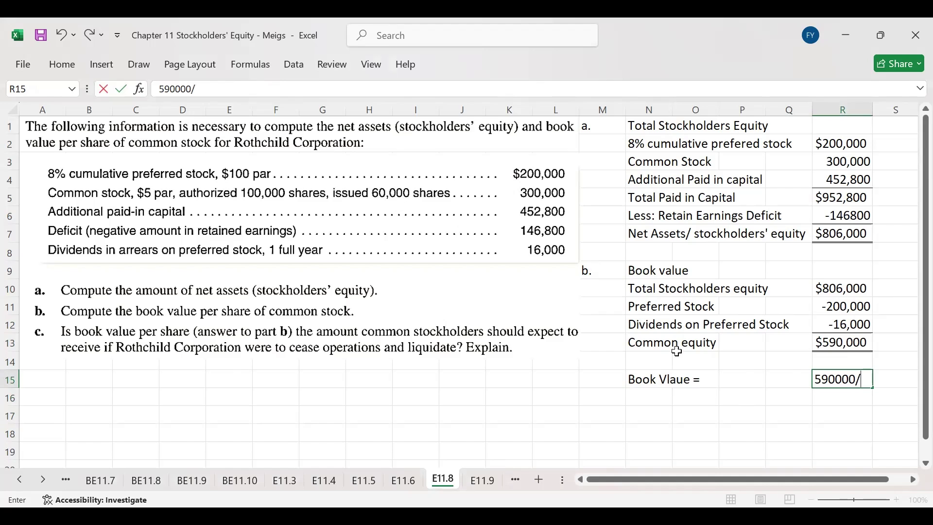
text(600000)
key(BackSpace)
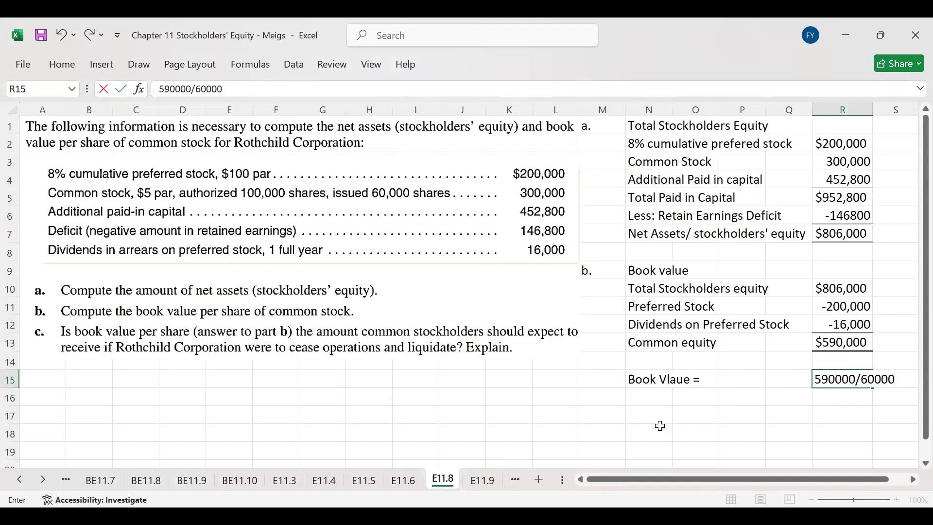
click(156, 89)
text(=)
key(Return)
text(\)
key(BackSpace)
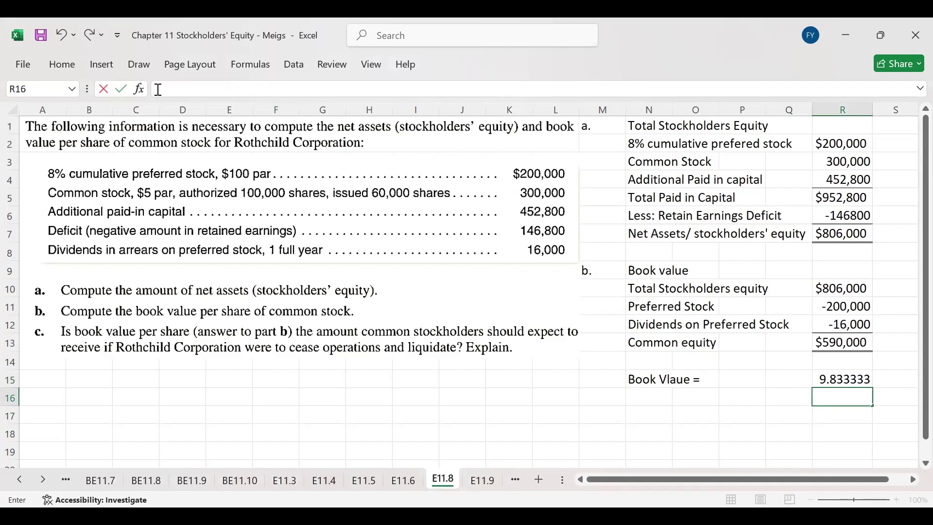
key(Return)
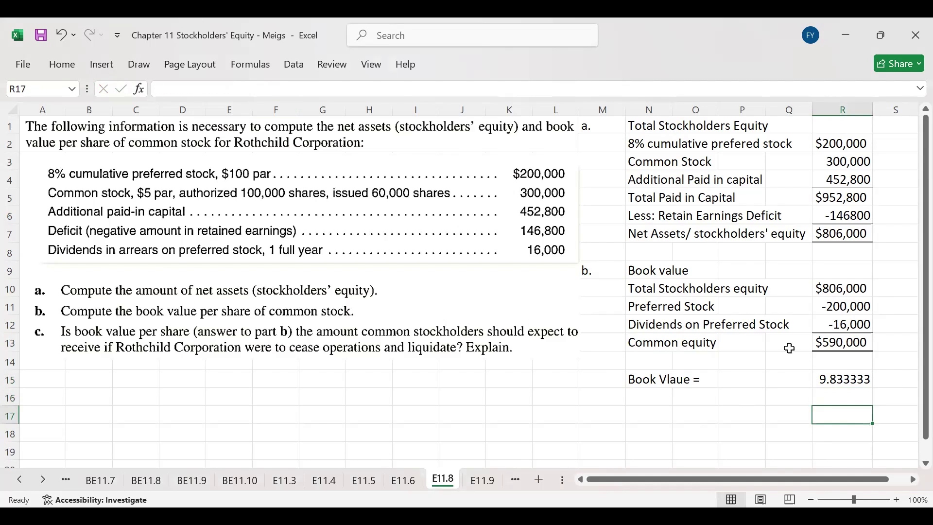
Step: Format the book value per share in R15 with the dollar Accounting number format
click(814, 377)
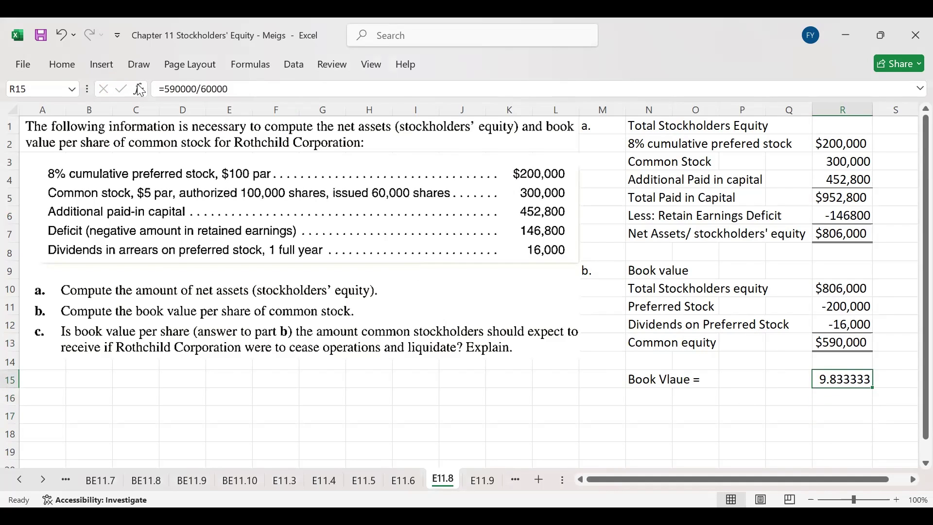
click(69, 61)
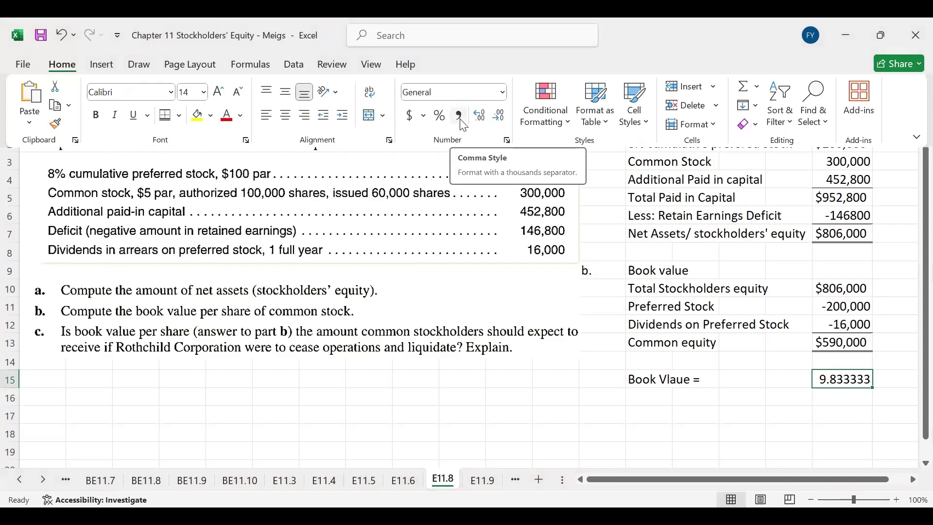
click(409, 115)
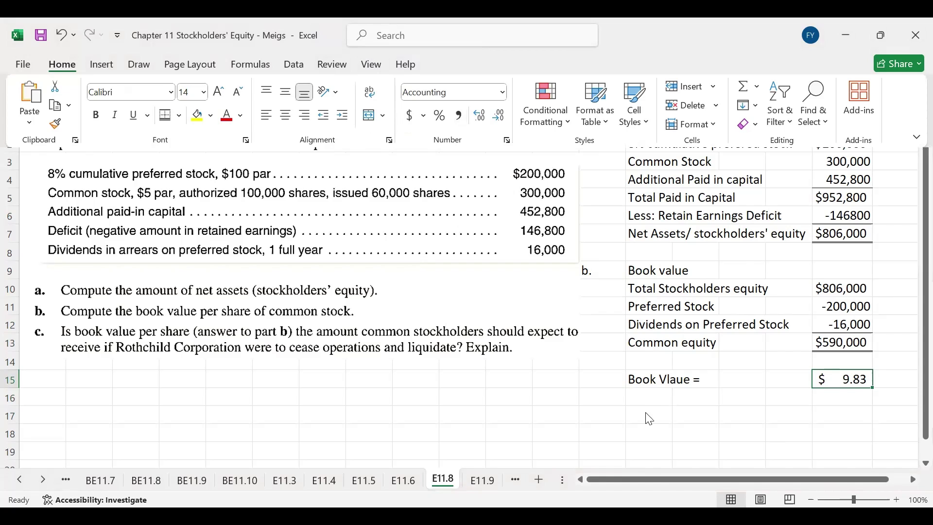
Step: Start part c by entering "c." in M17
click(602, 412)
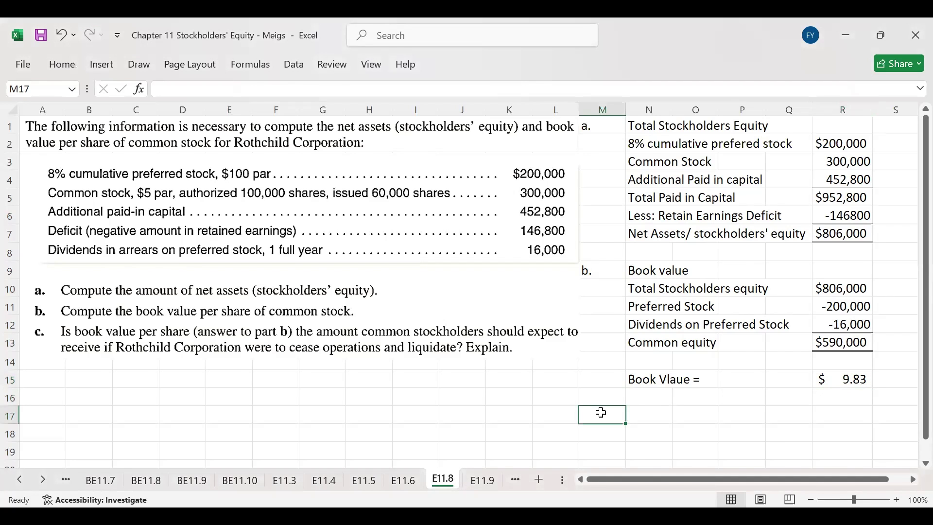
text(c.)
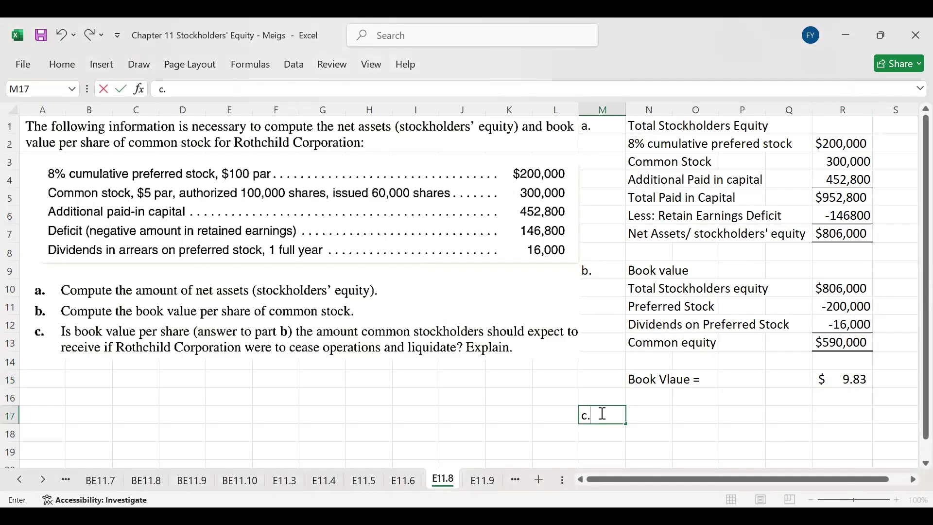